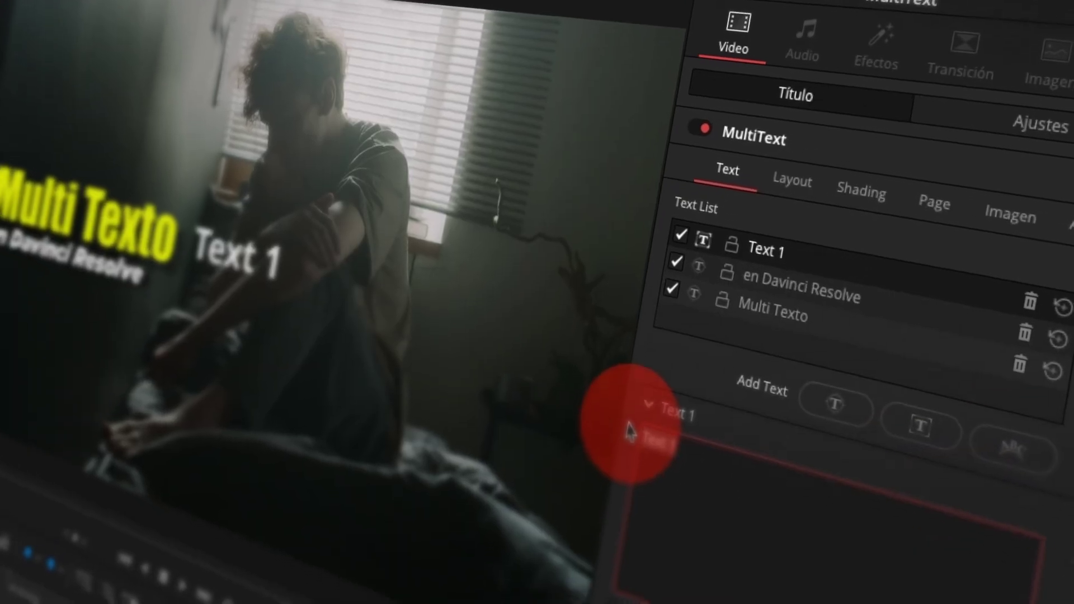
Drag the MultiText title from the Effects Titles library onto track V2 above the clip
type("La herramienta MultiTexto permite crear varias capas de texto en un mismo lugar, lo cual aporta más flexibilidad. En las pestañas del inspector, es posible determinar parámetros de estilo particulares en cada capa, entre ellos la apariencia, la distribución, la distorsión y la animación mediante fotogramas clave. A su vez, la lista de texto permite navegar, reorganizar, bloquear y eliminar capas.")
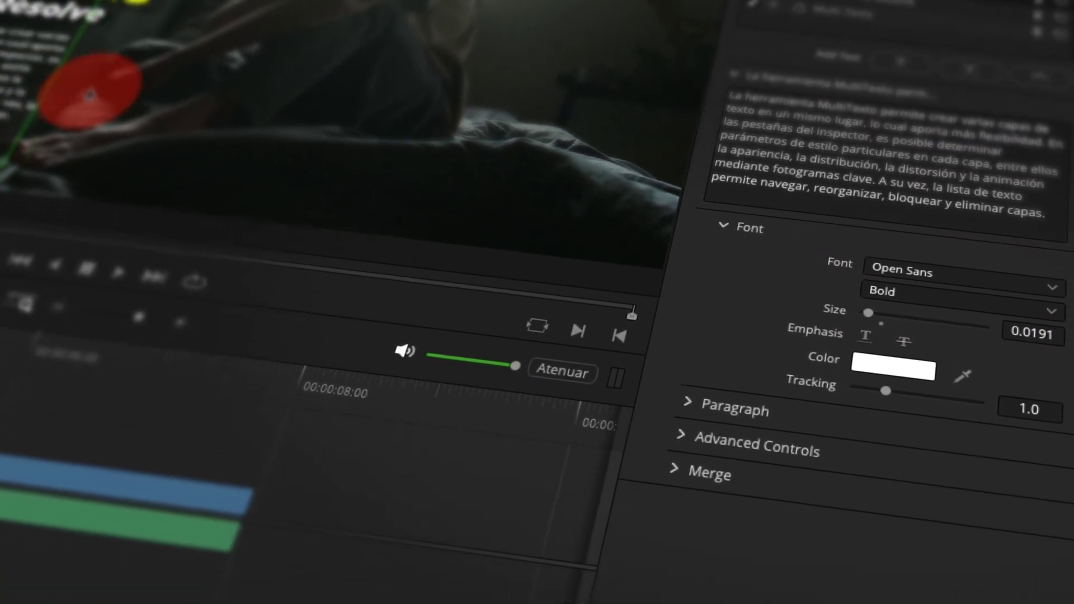
left_click(940, 258)
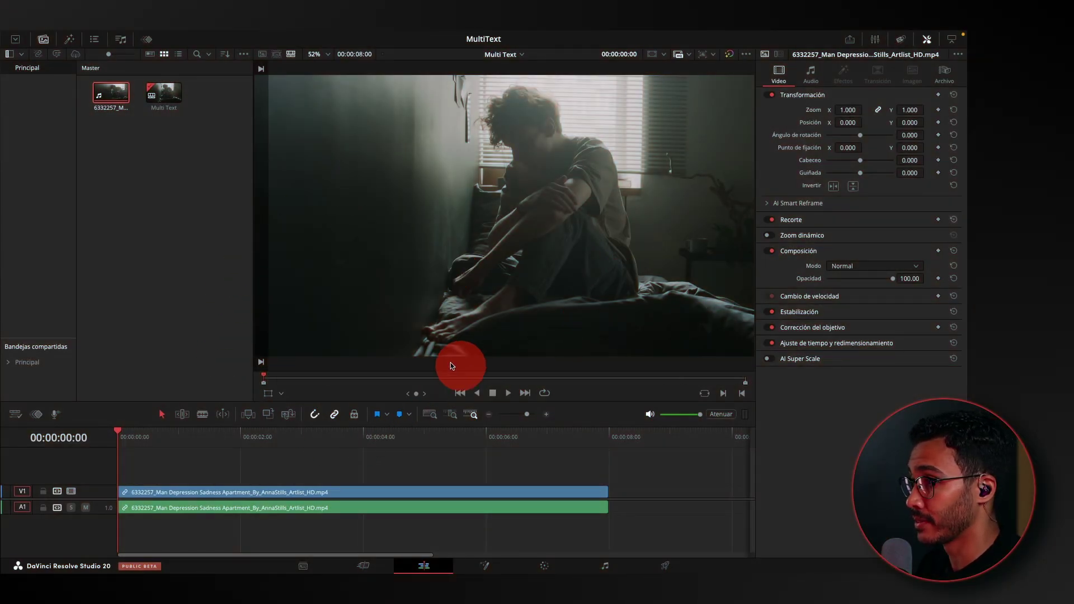
left_click(69, 40)
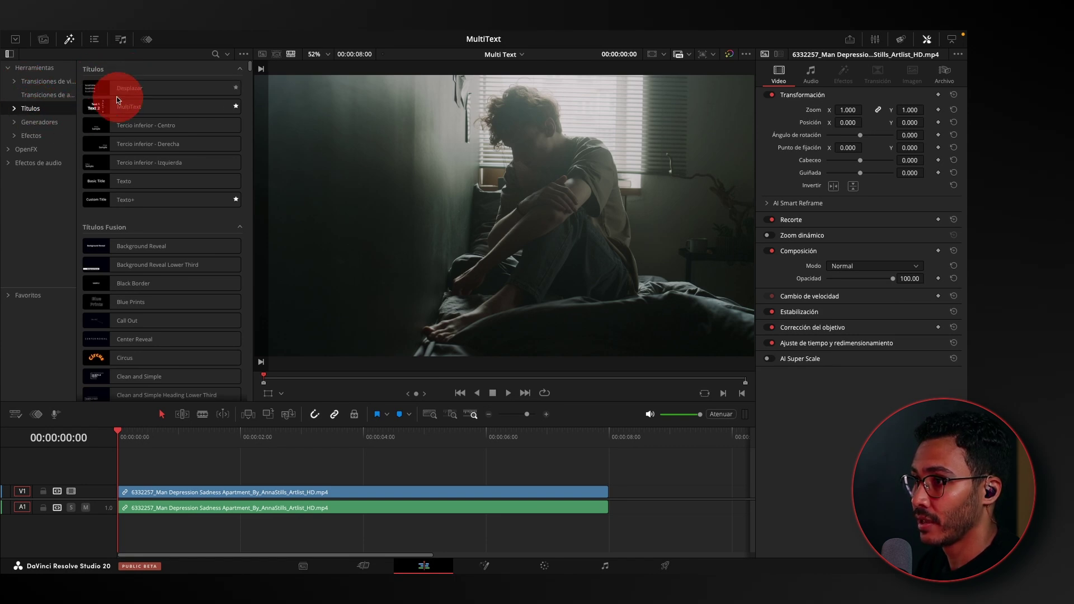
left_click(122, 103)
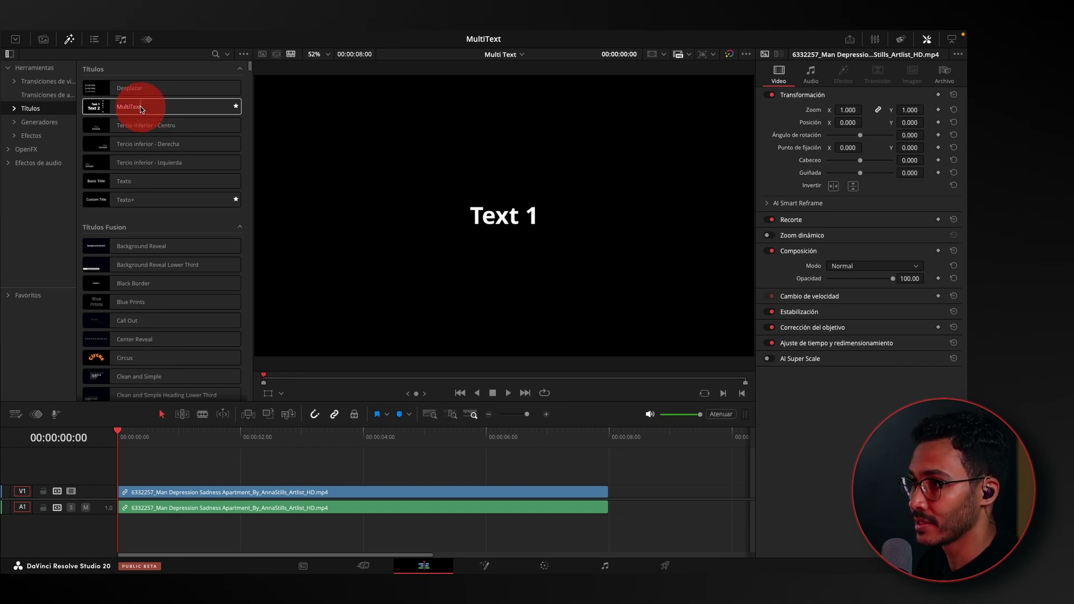
mouse_move(140, 106)
left_mouse_down()
mouse_move(335, 460)
mouse_move(323, 470)
mouse_move(330, 477)
mouse_move(166, 477)
left_mouse_up()
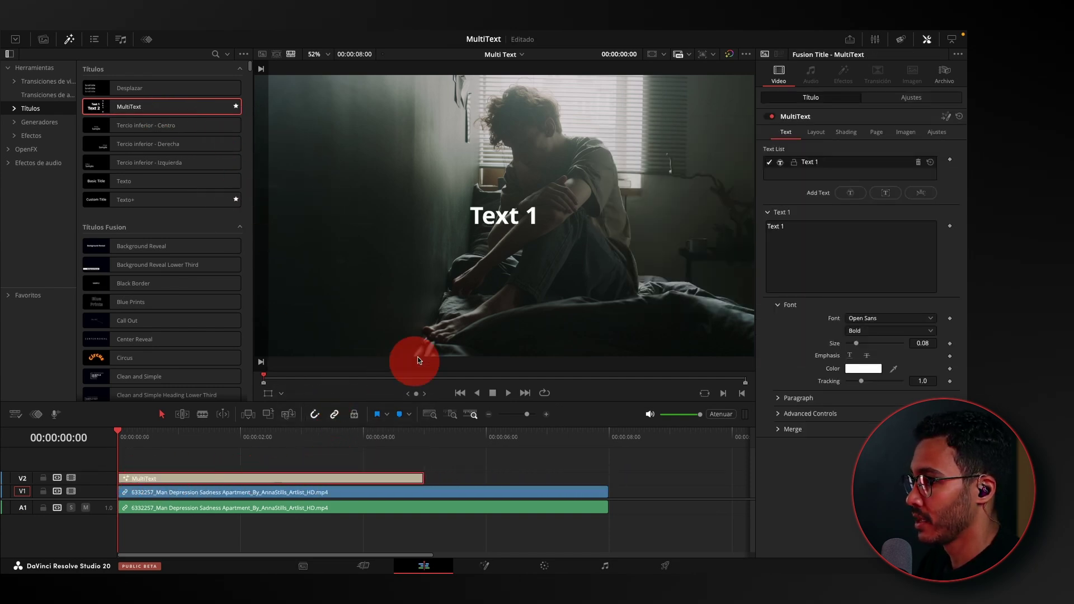
left_click(389, 460)
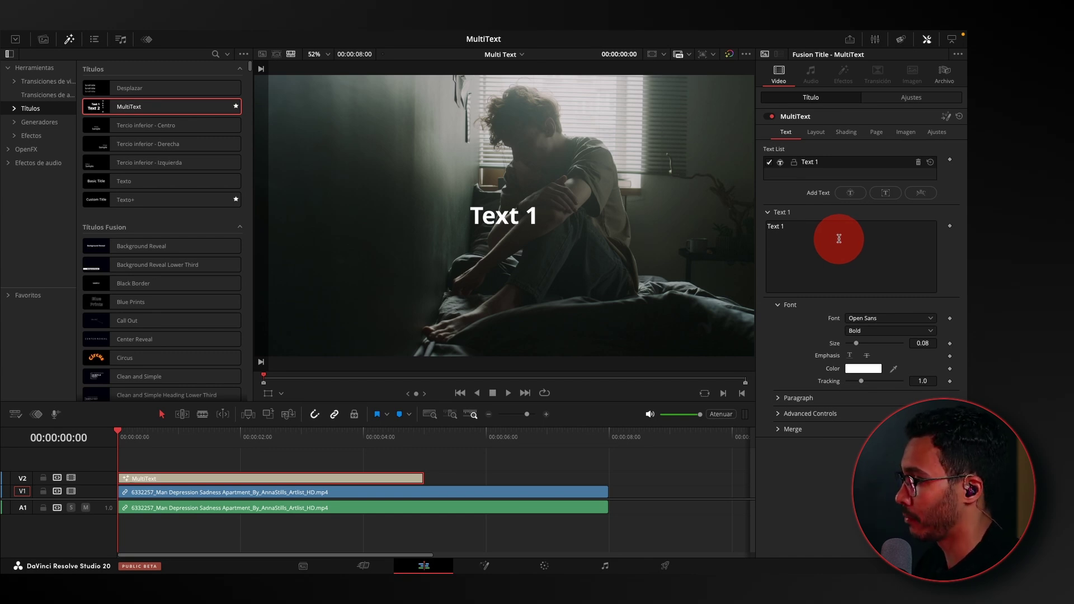
left_click(815, 133)
left_click(854, 135)
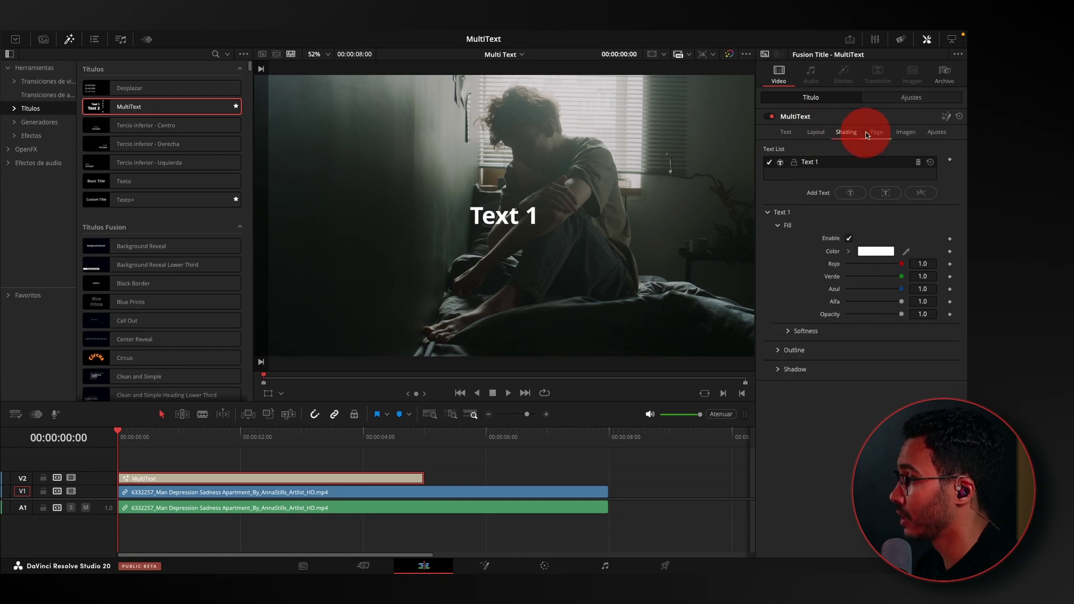
left_click(875, 132)
left_click(912, 137)
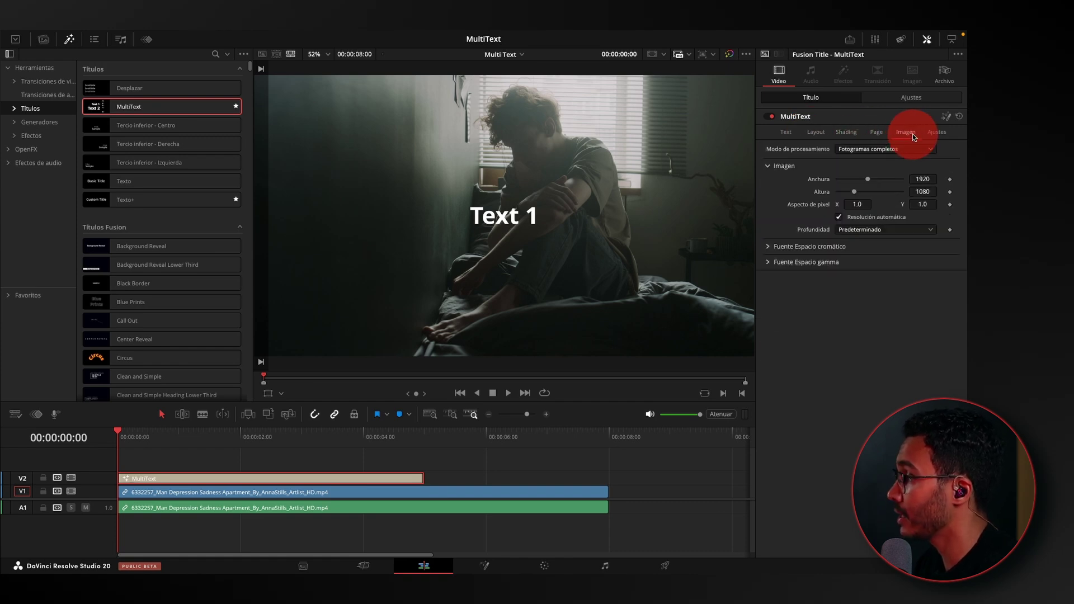
left_click(928, 134)
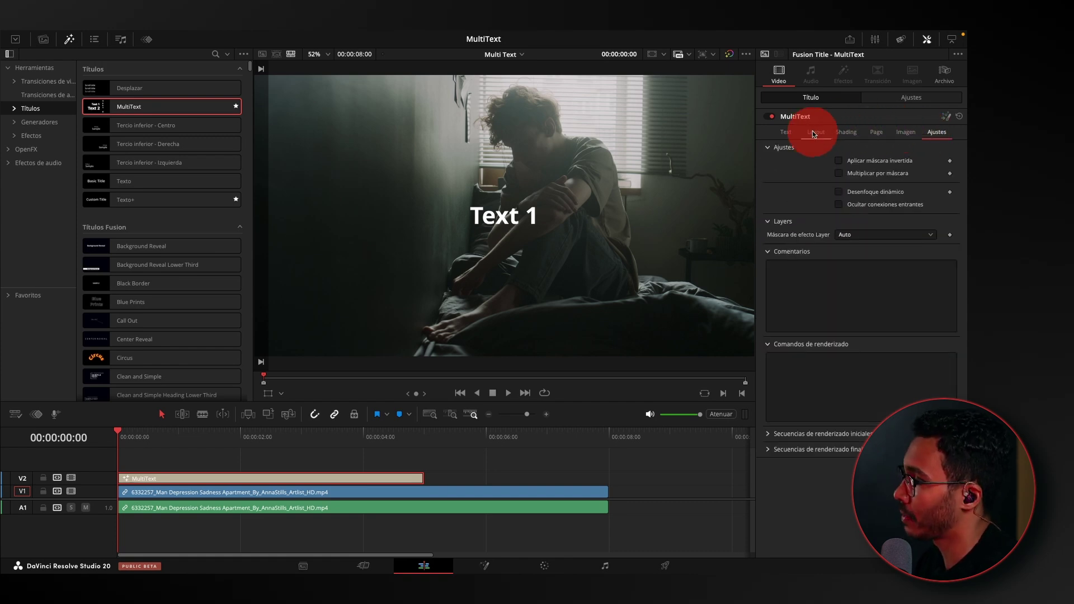
left_click(786, 135)
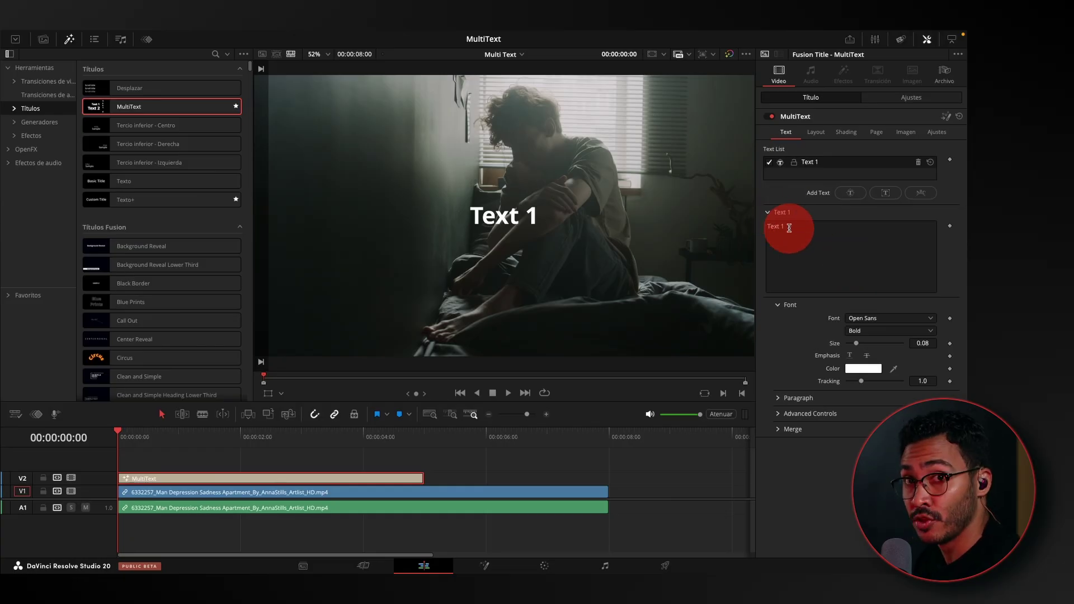
Replace 'Text 1' with 'Multi Texto' and set its font to Impact
left_click_drag(793, 228, 744, 227)
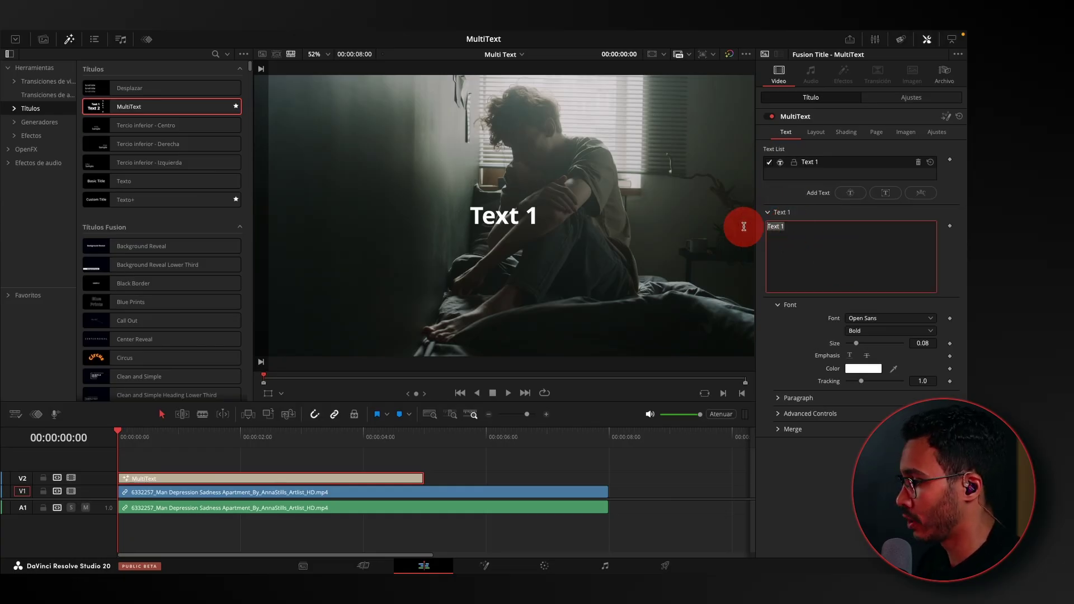
type("M")
key("Caps_Lock")
type("ulti ")
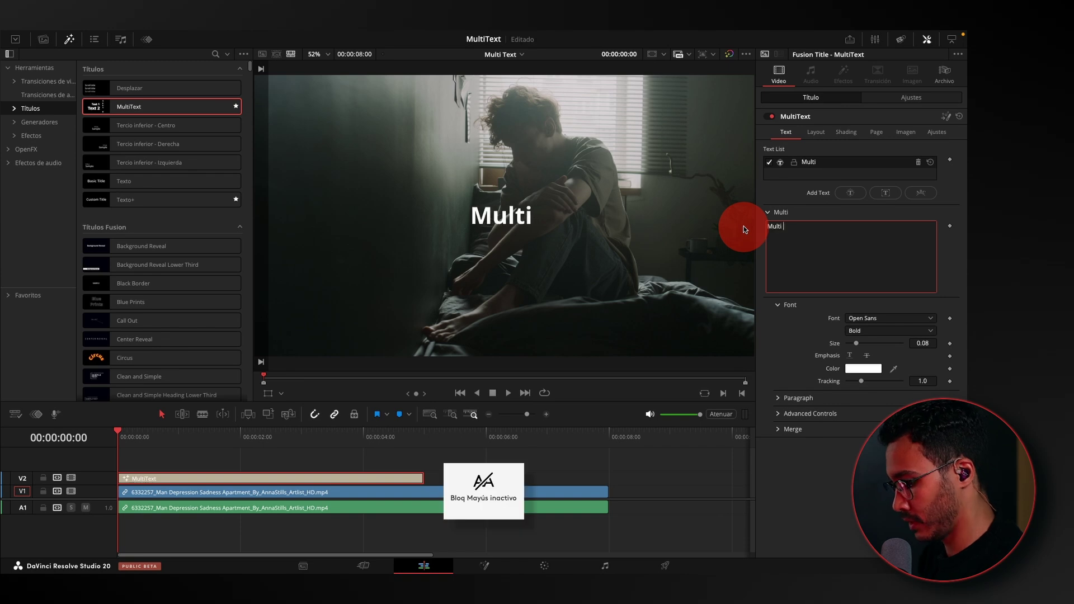
type("Texto")
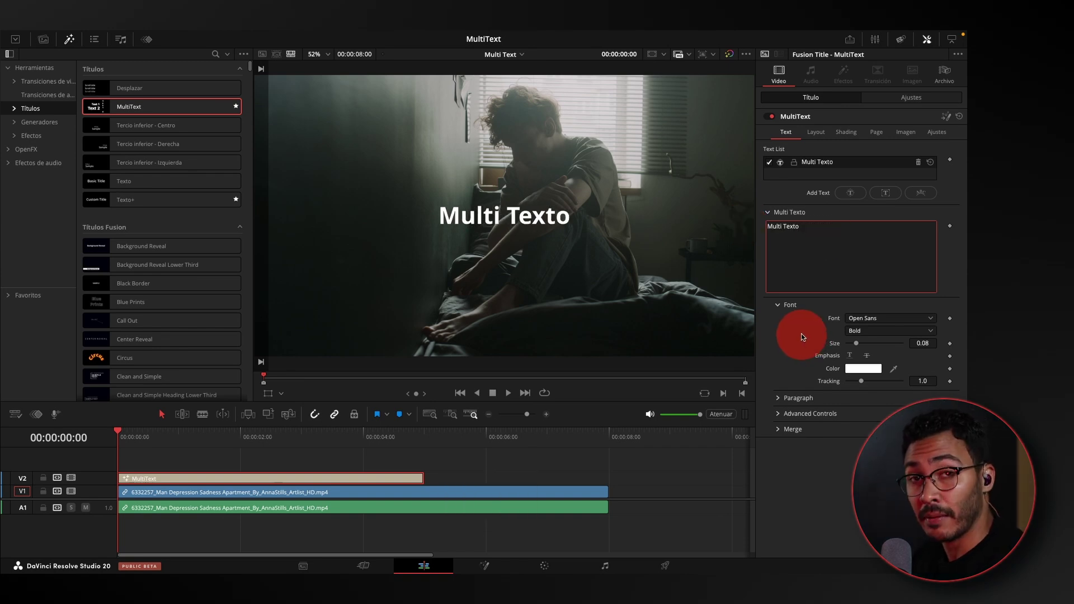
left_click(873, 319)
type("Impact")
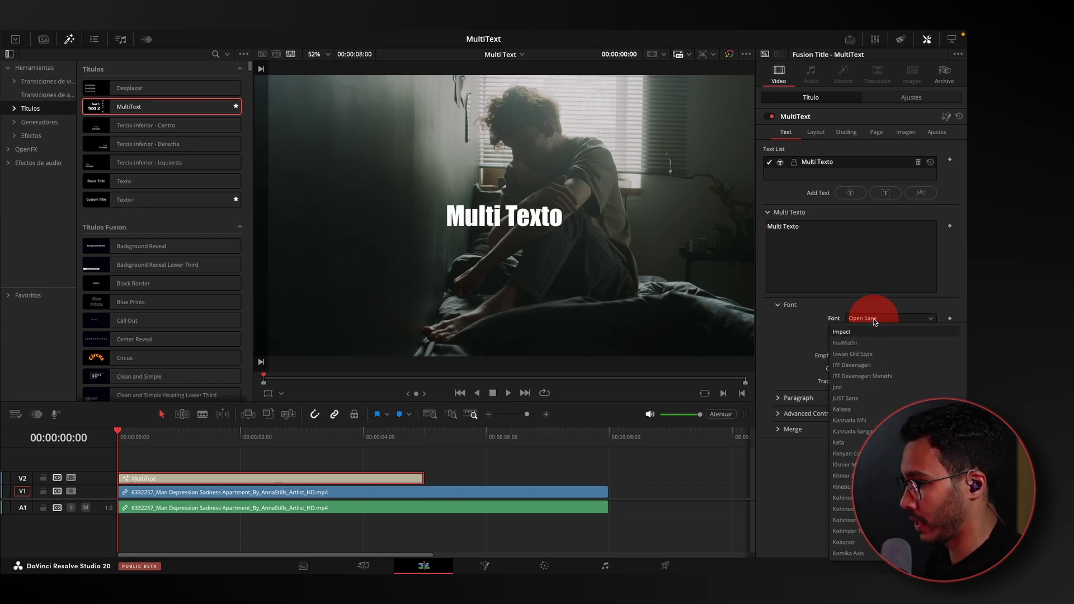
key("Return")
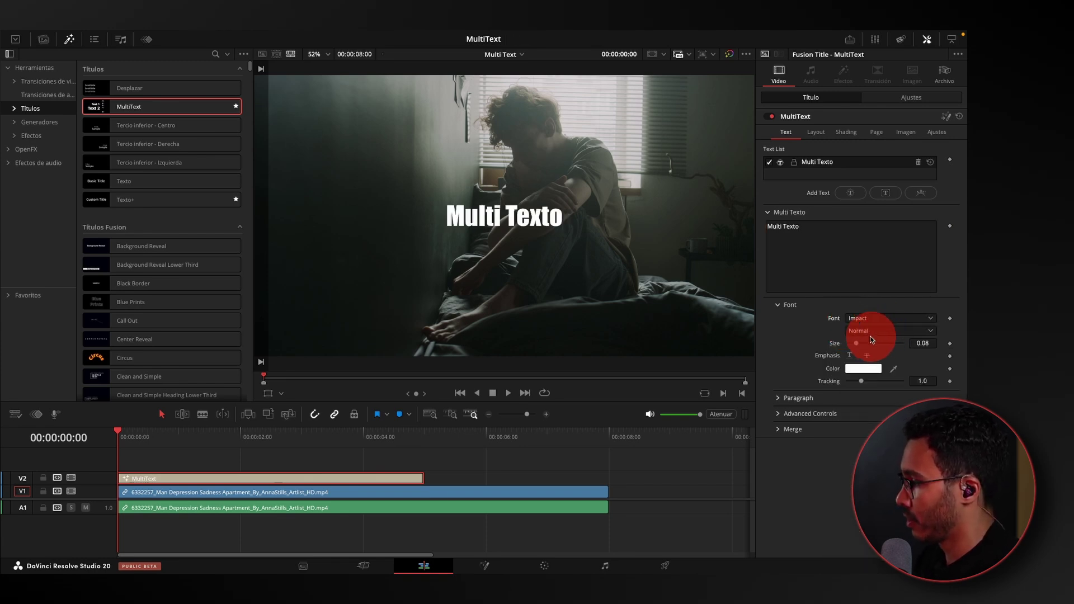
Enlarge the heading to size 0.1636 and colour it yellow
left_click_drag(856, 342, 865, 344)
left_click_drag(862, 381, 860, 384)
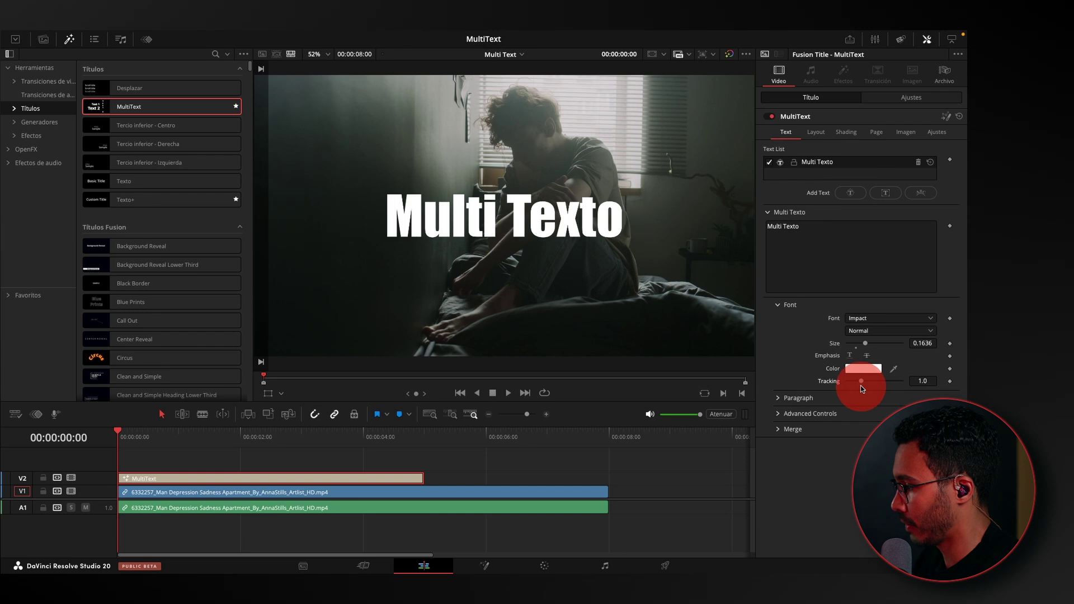
left_click(867, 368)
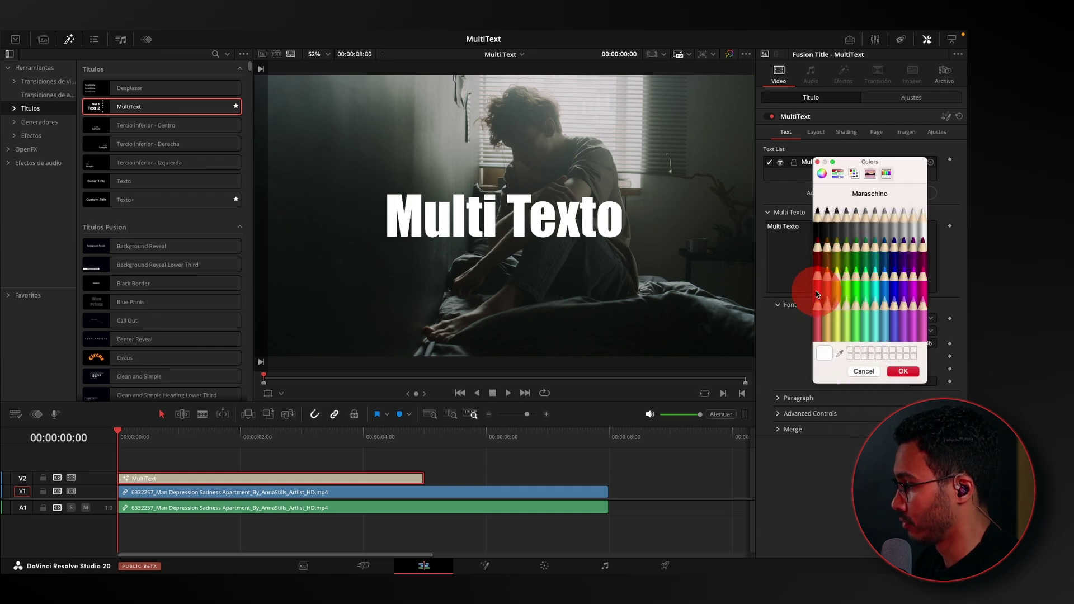
left_click(838, 285)
left_click(912, 371)
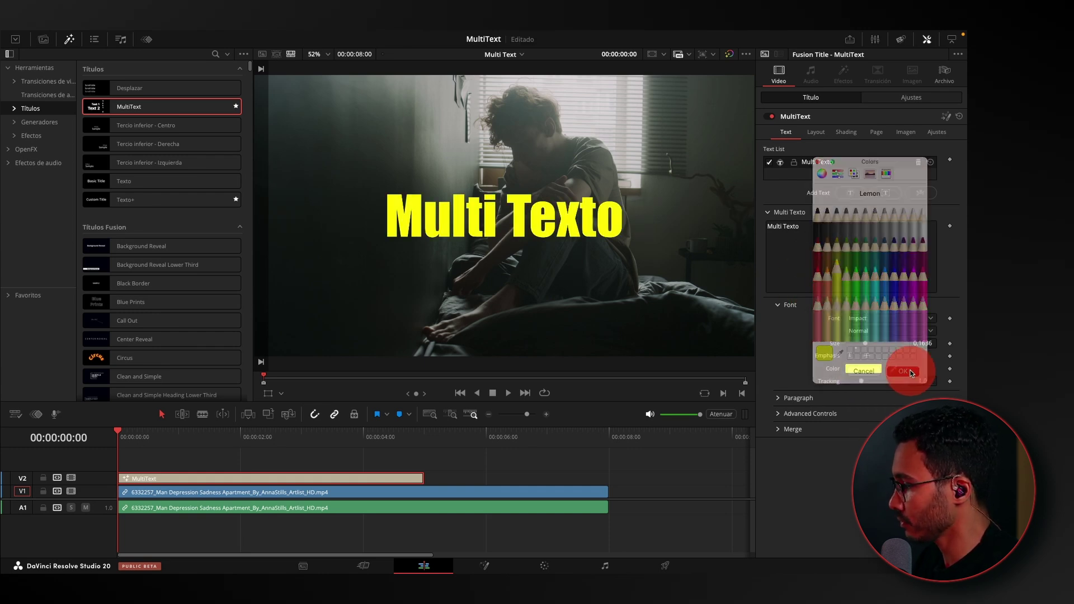
left_click(778, 399)
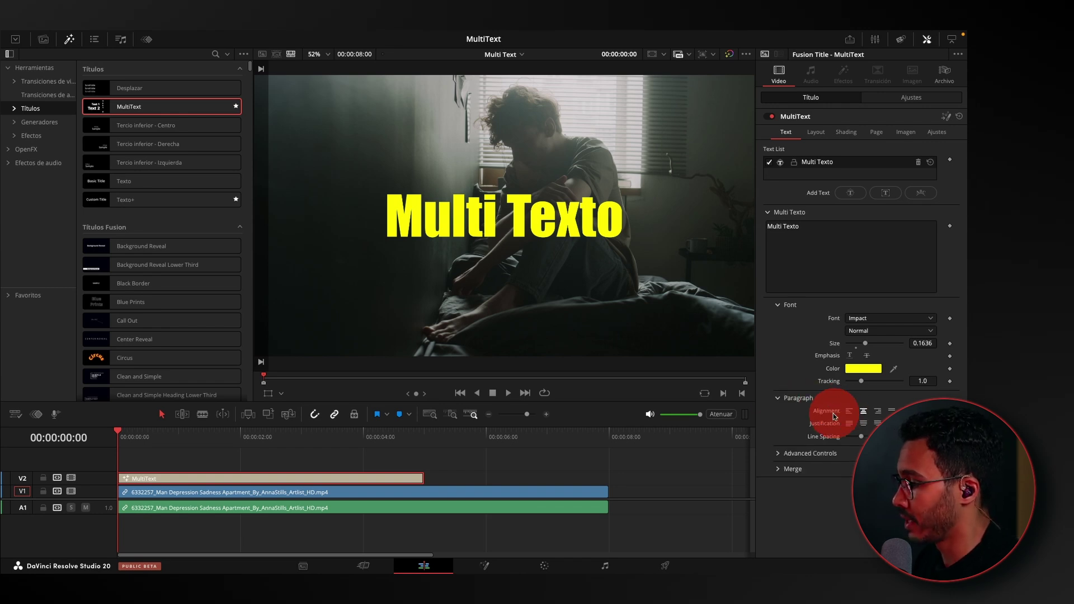
Left-justify Multi Texto and expand its Advanced Controls and Merge options
left_click(863, 424)
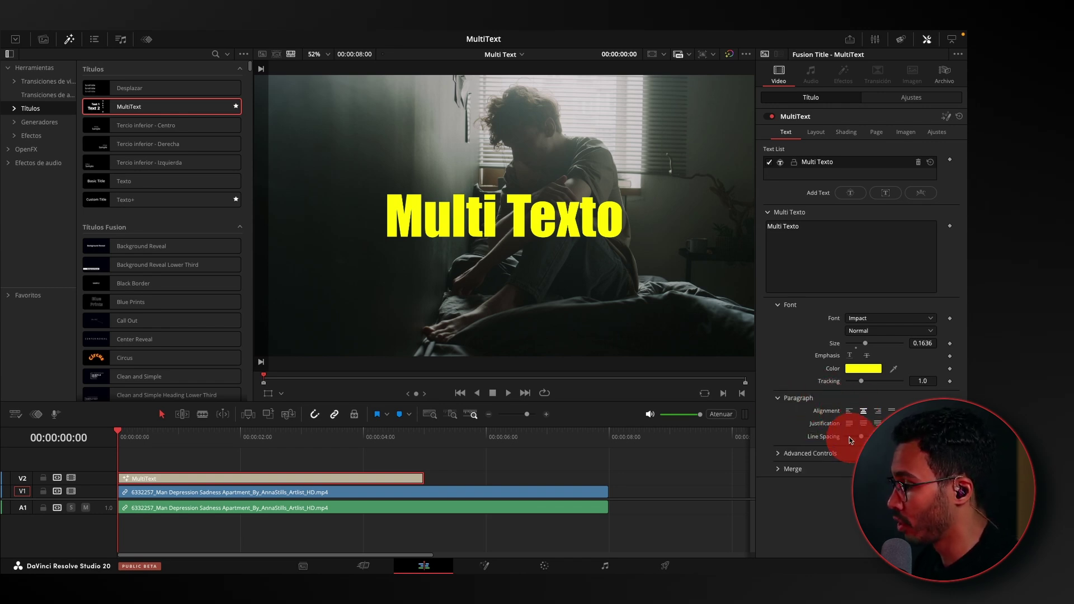
left_click(850, 424)
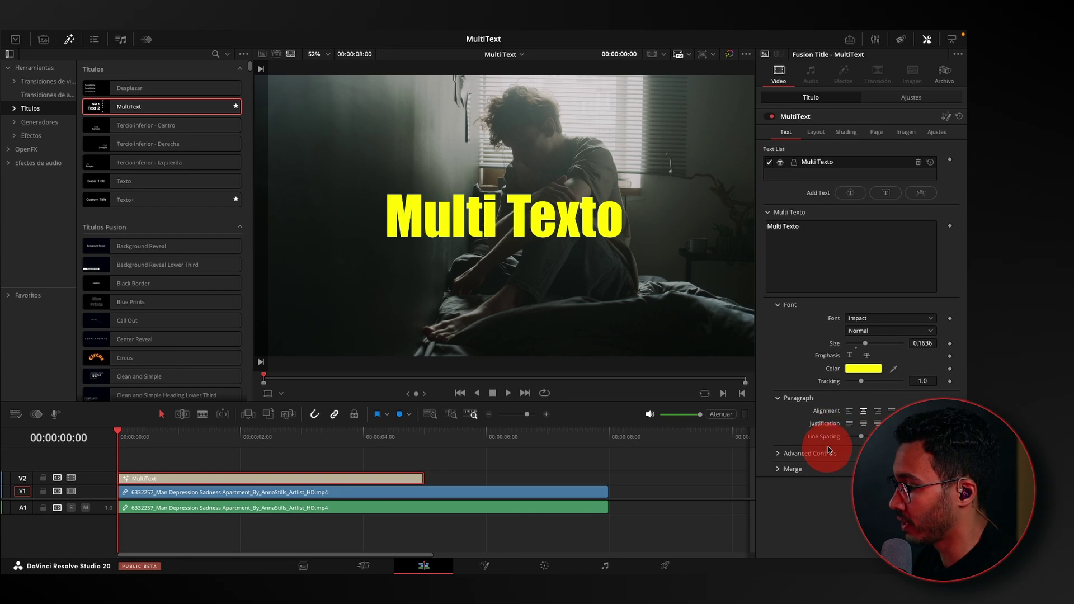
left_click(780, 454)
scroll(831, 476, "down", 1)
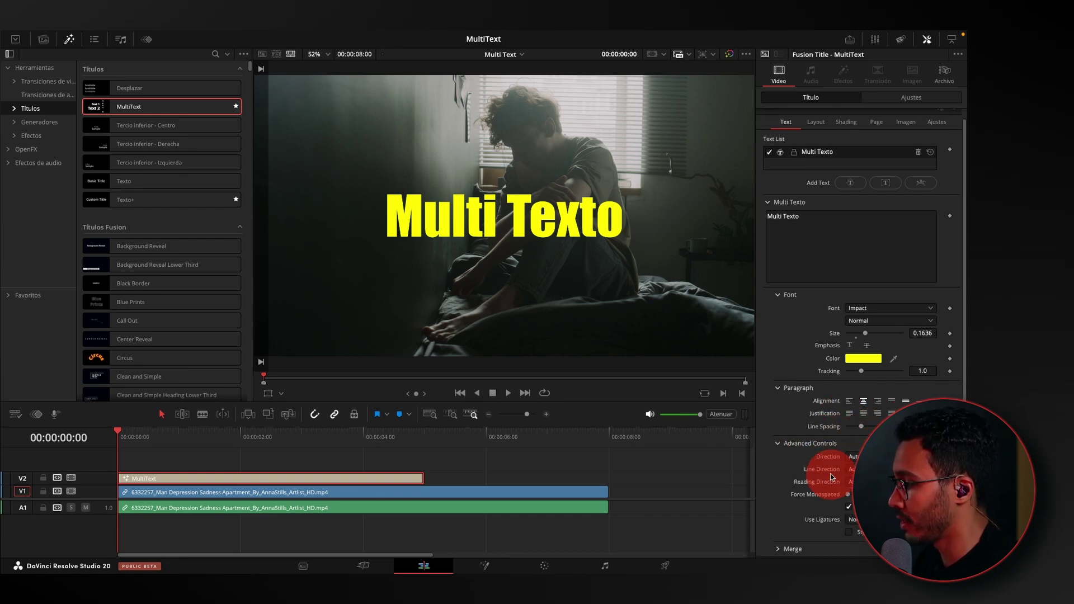
left_click(782, 549)
scroll(832, 506, "down", 3)
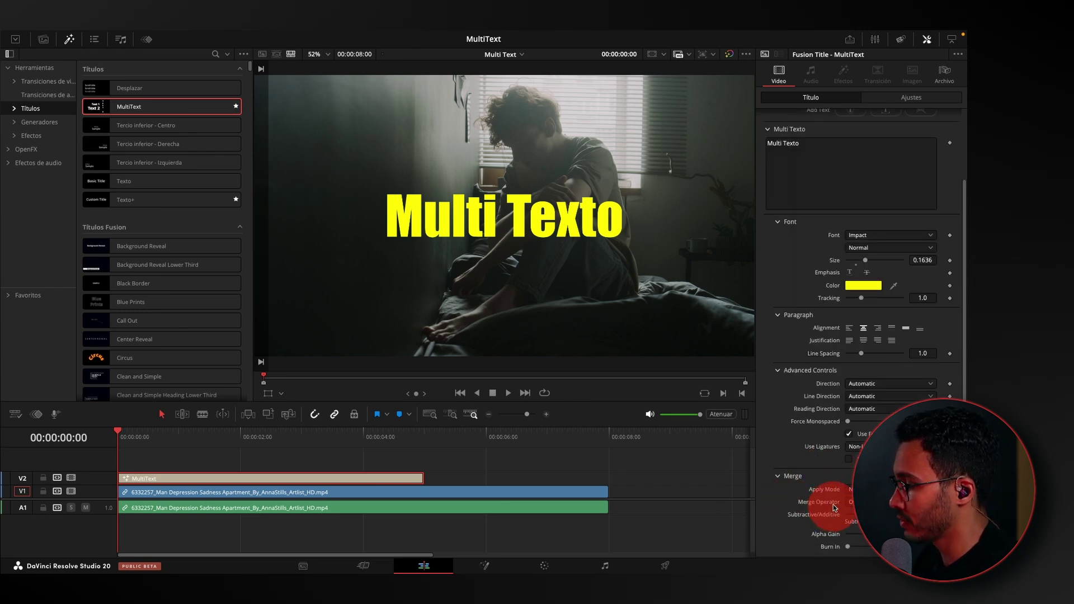
scroll(830, 430, "up", 3)
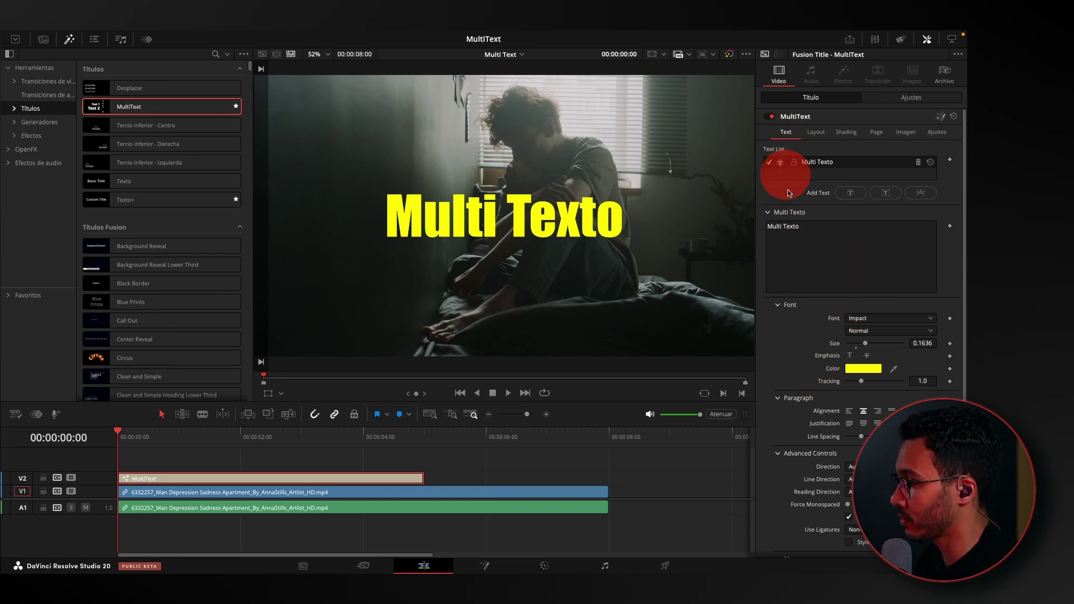
left_click(814, 247)
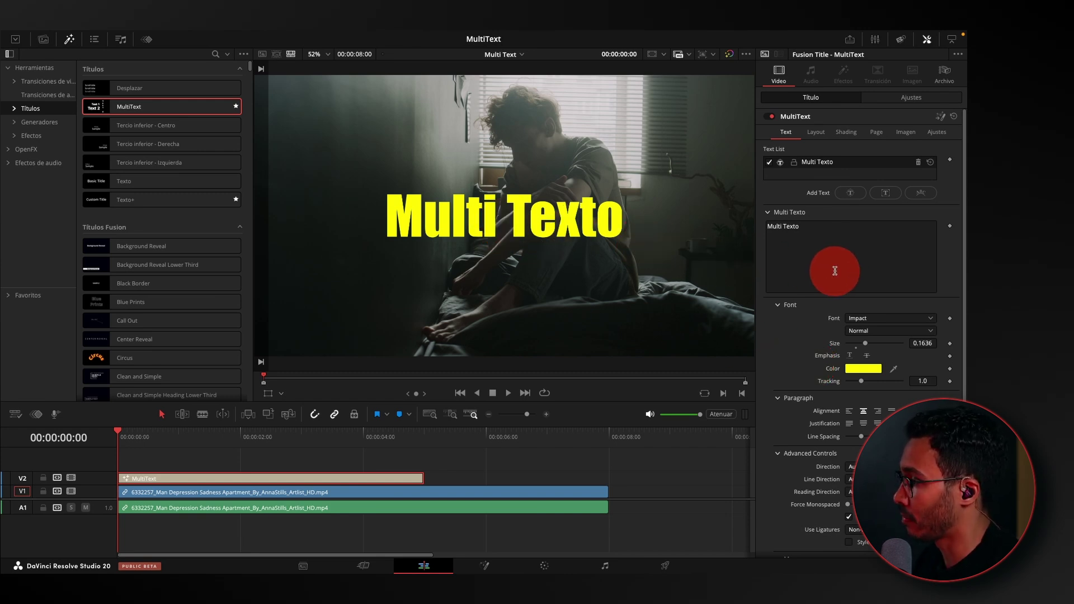
Move the heading left to Center X 0.29 and shrink it to size 0.72
left_click(814, 133)
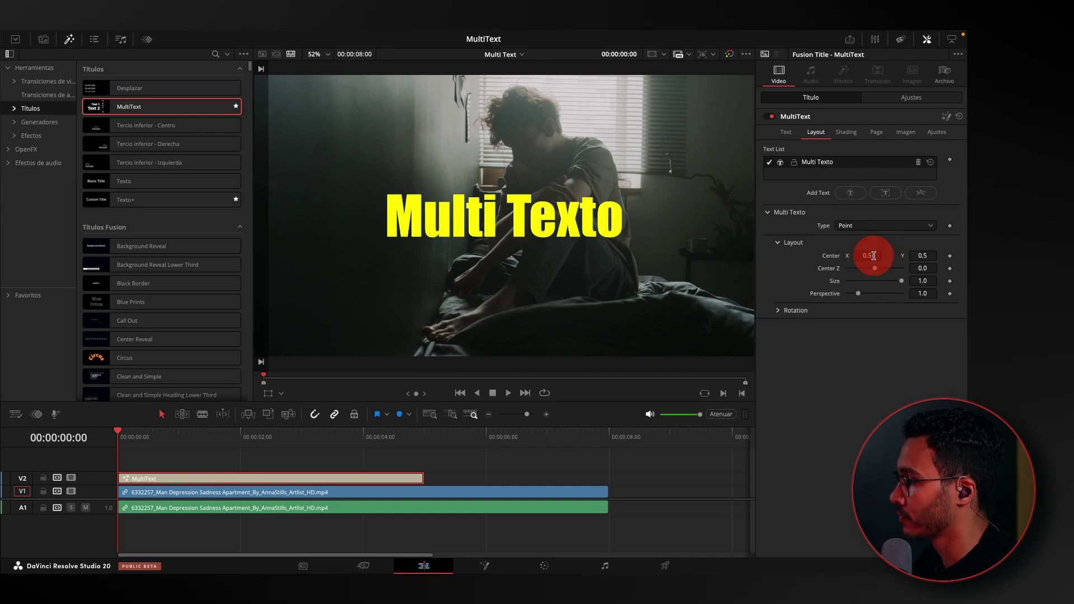
left_click_drag(874, 256, 767, 253)
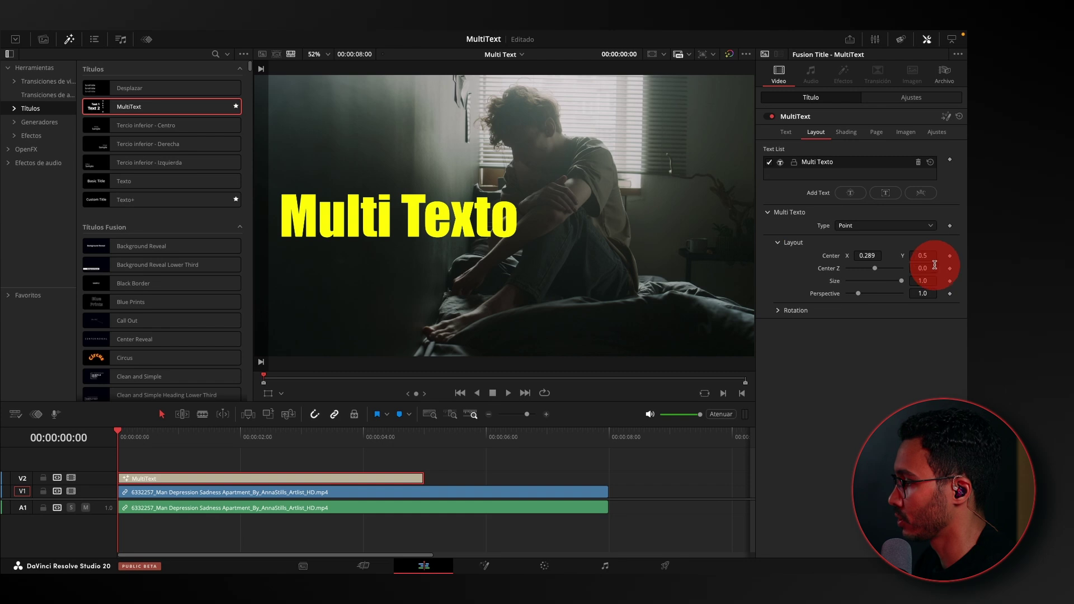
left_click(878, 256)
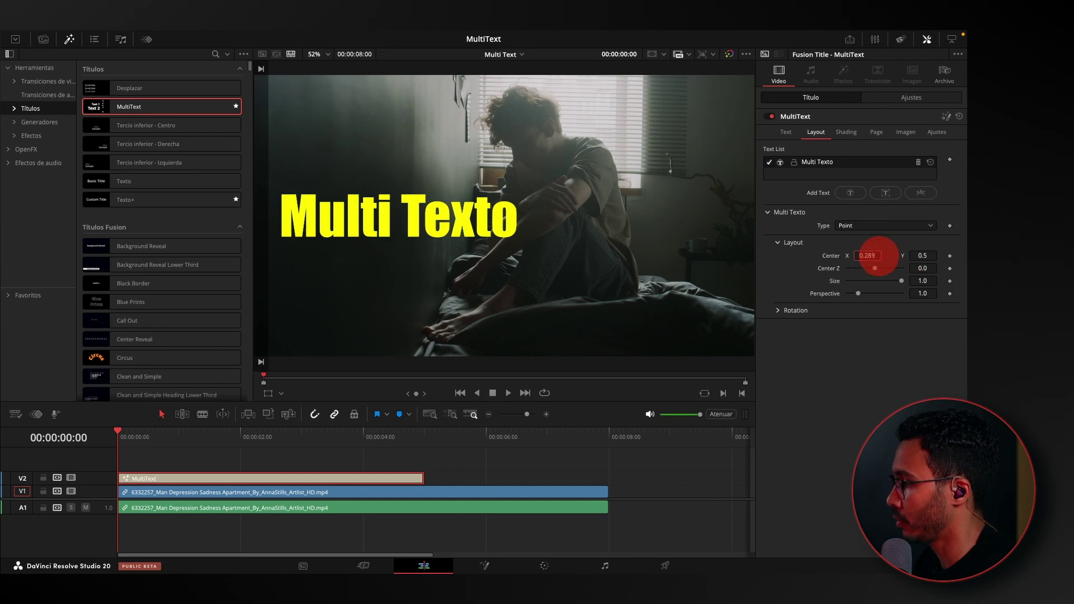
type("0.29")
key("Return")
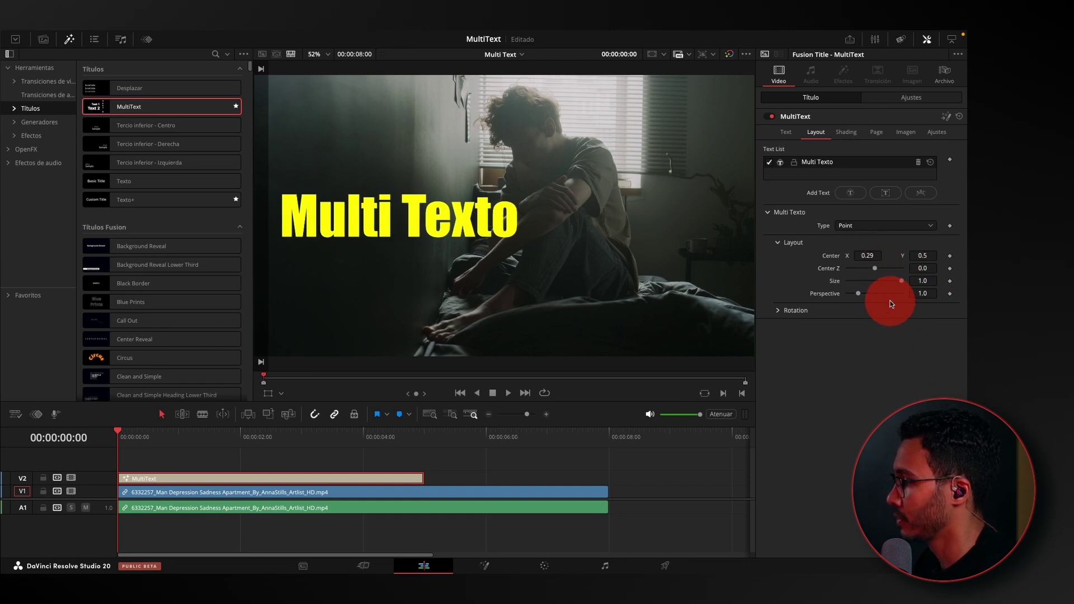
left_click_drag(901, 285, 843, 256)
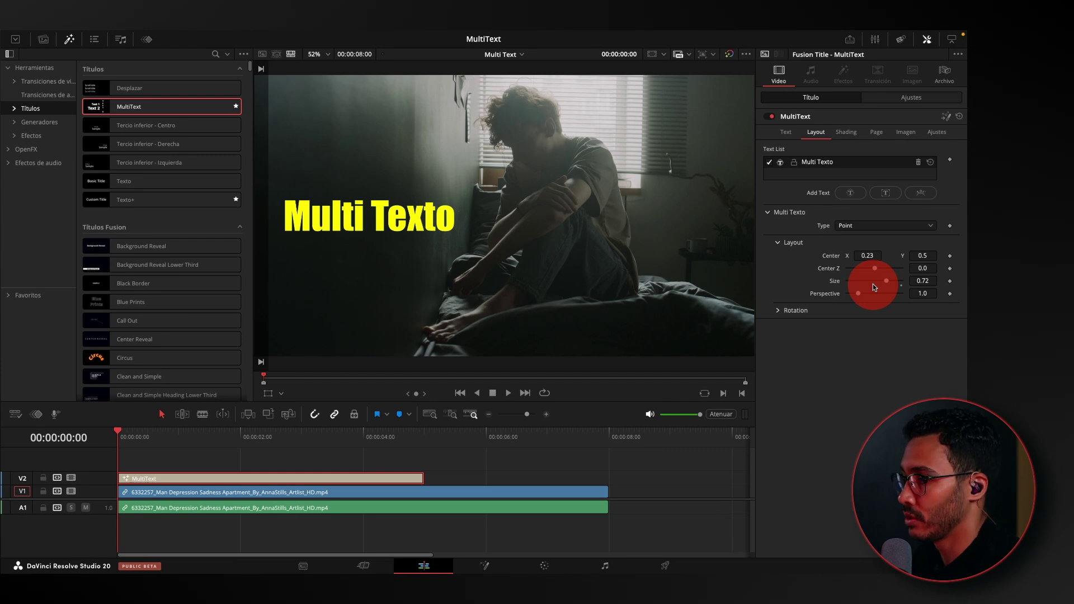
Tilt the heading with the rotation wheels, then reset rotation back to 0
left_click(778, 310)
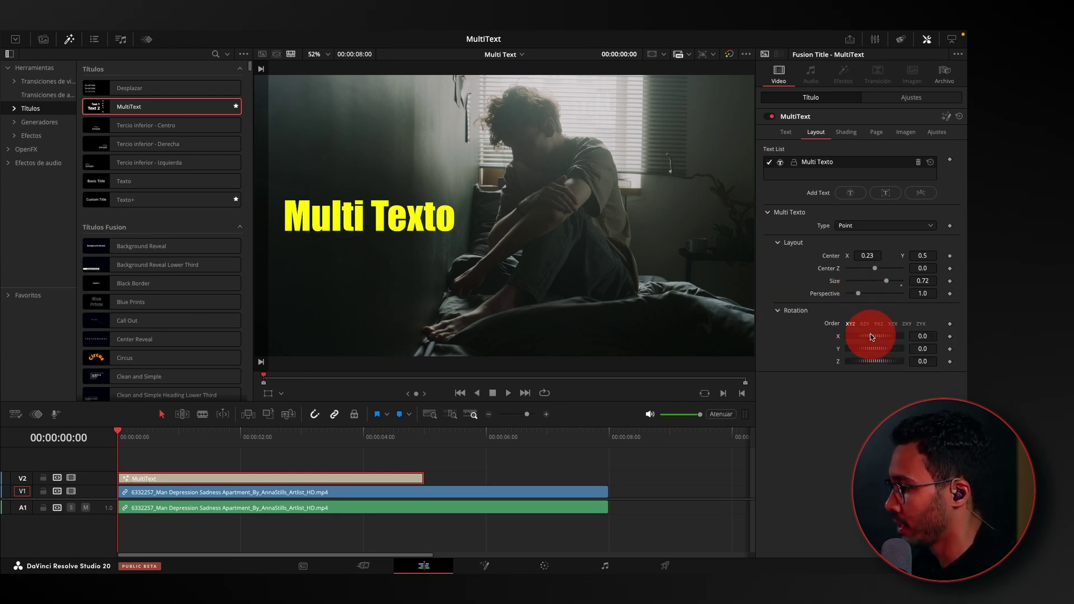
mouse_move(878, 336)
left_mouse_down()
mouse_move(867, 348)
mouse_move(881, 364)
left_mouse_up()
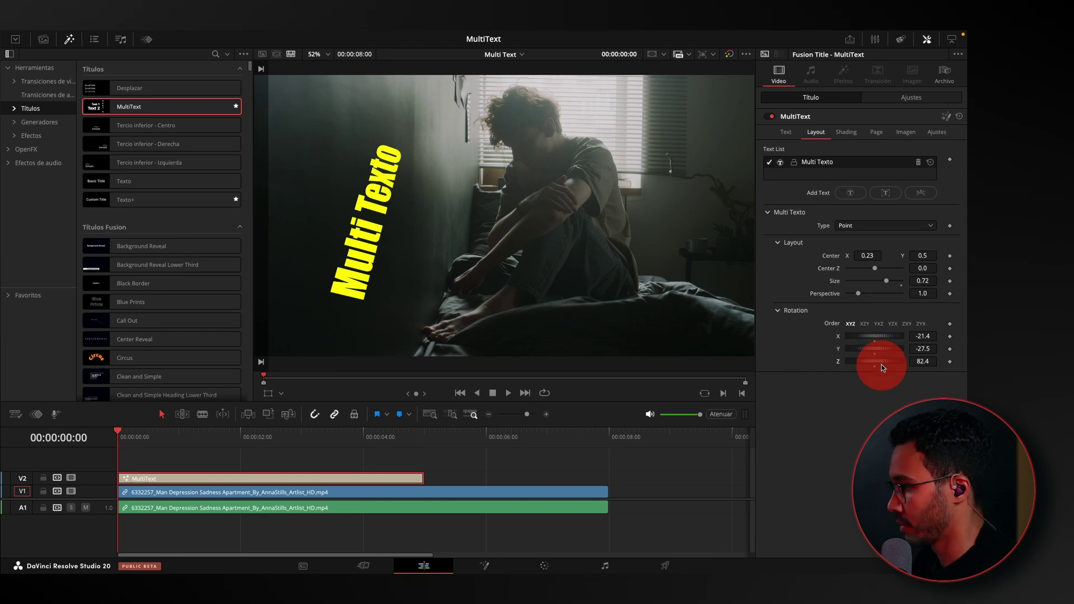
double_click(882, 364)
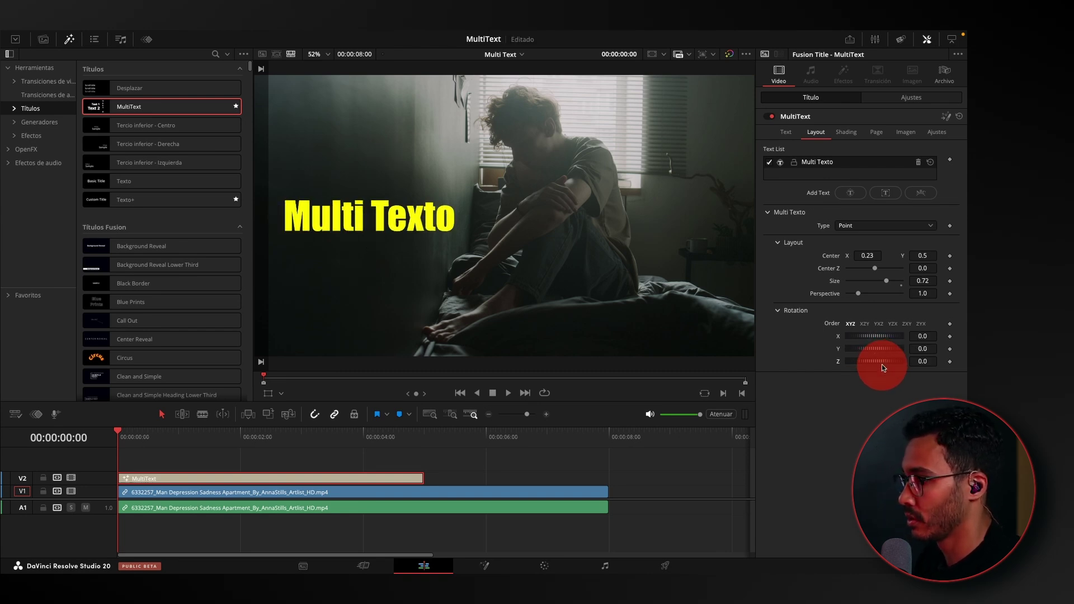
left_click(781, 311)
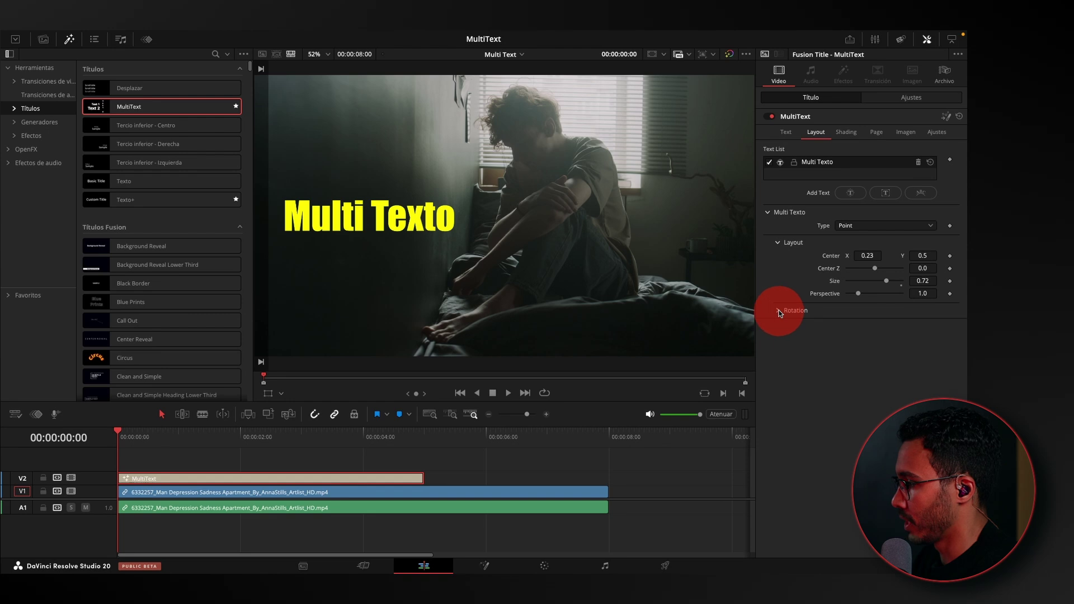
Enable a black drop shadow on the heading and soften it with Softness X
left_click(794, 212)
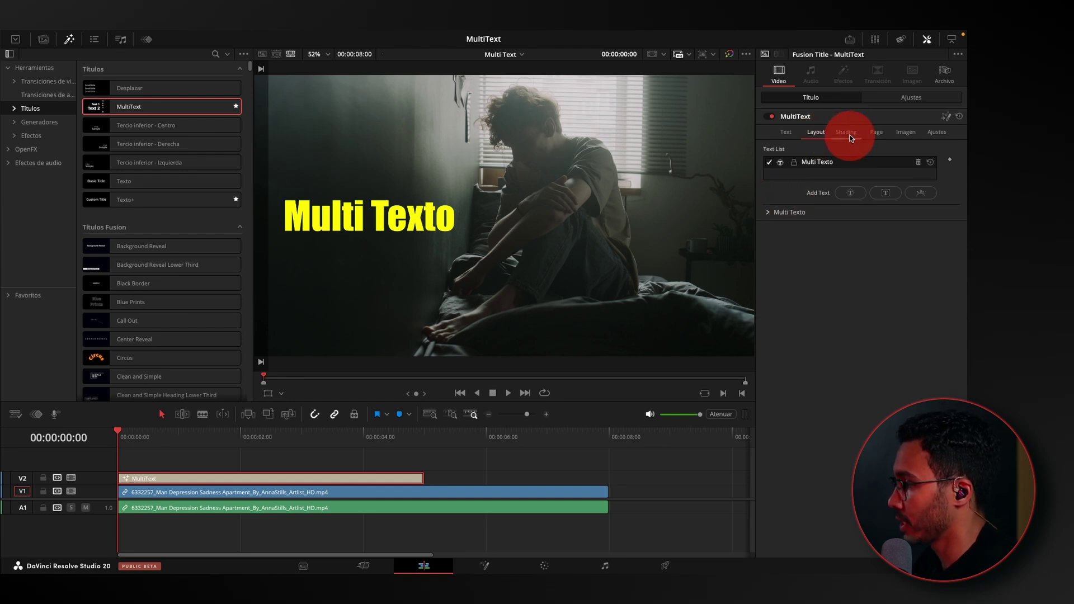
left_click(848, 133)
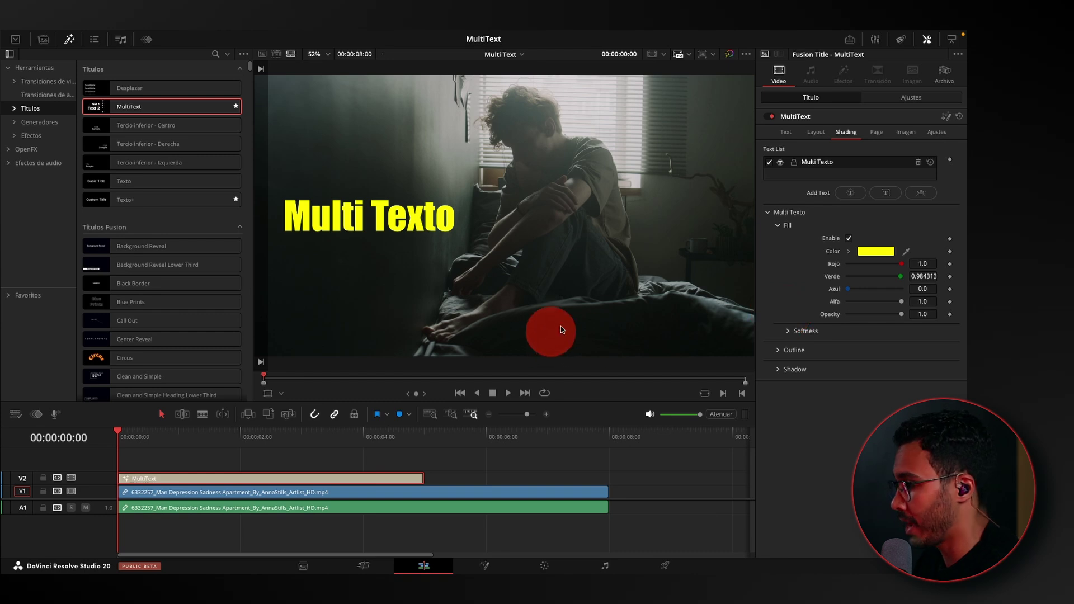
left_click(777, 369)
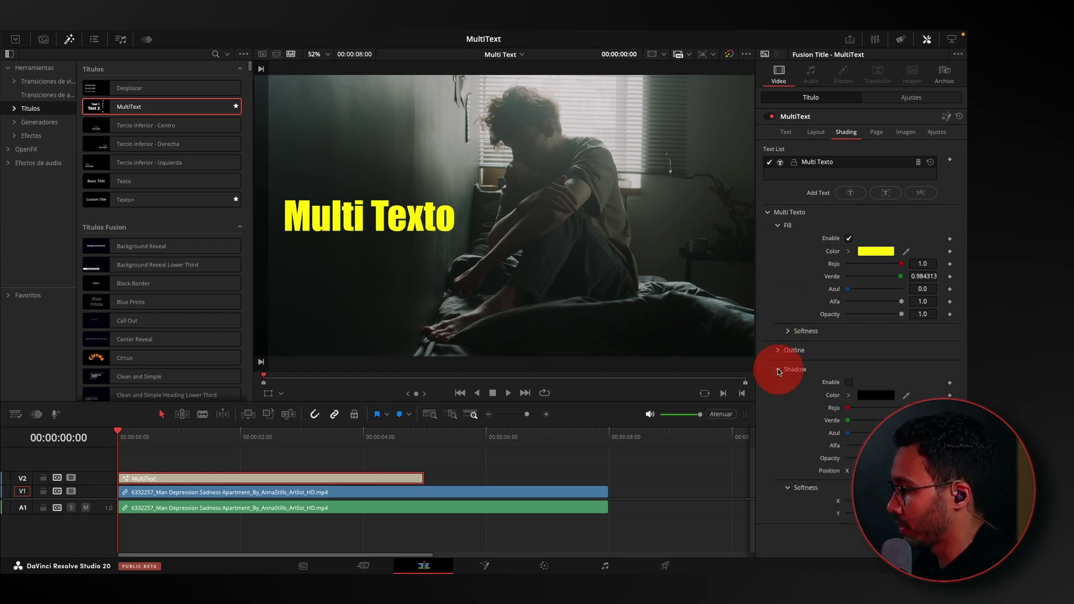
left_click(849, 383)
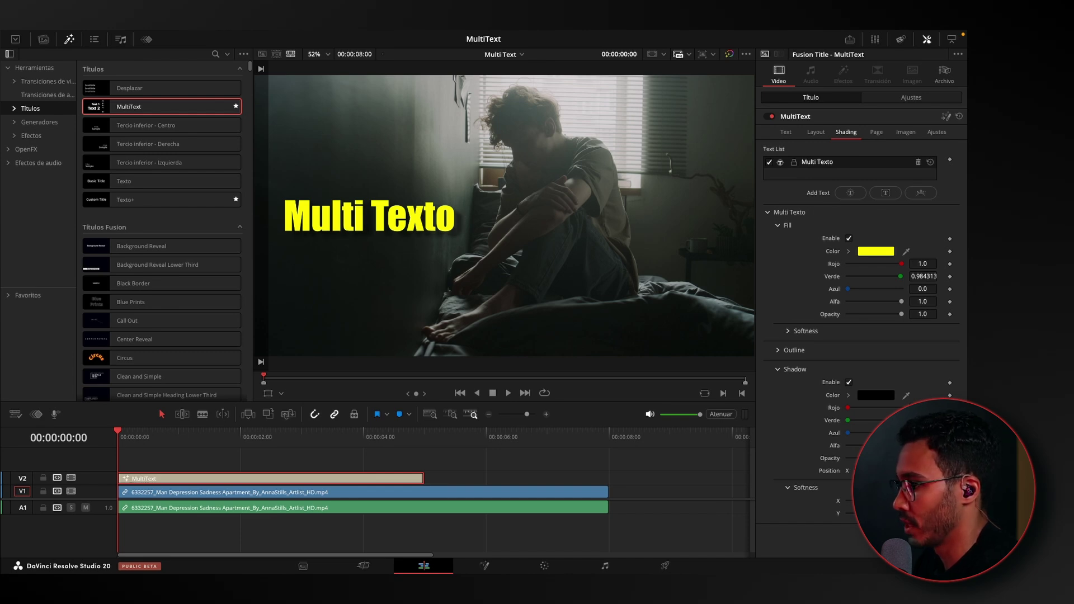
left_click(848, 501)
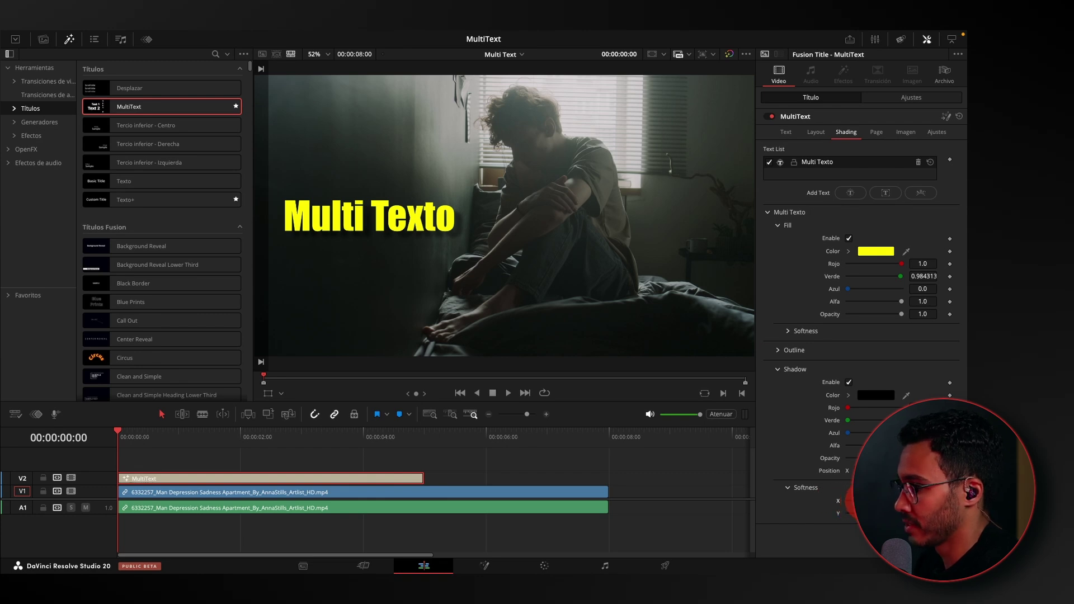
left_click_drag(846, 502, 830, 504)
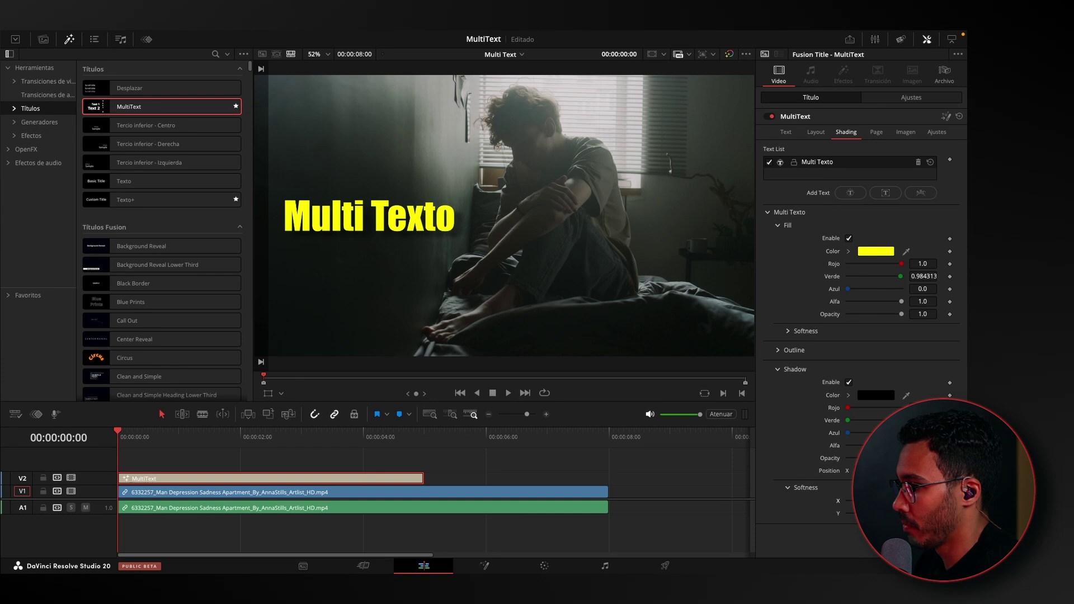
Enable a red heading outline, preview grey and Fern green, then keep red
left_click(781, 369)
left_click(778, 351)
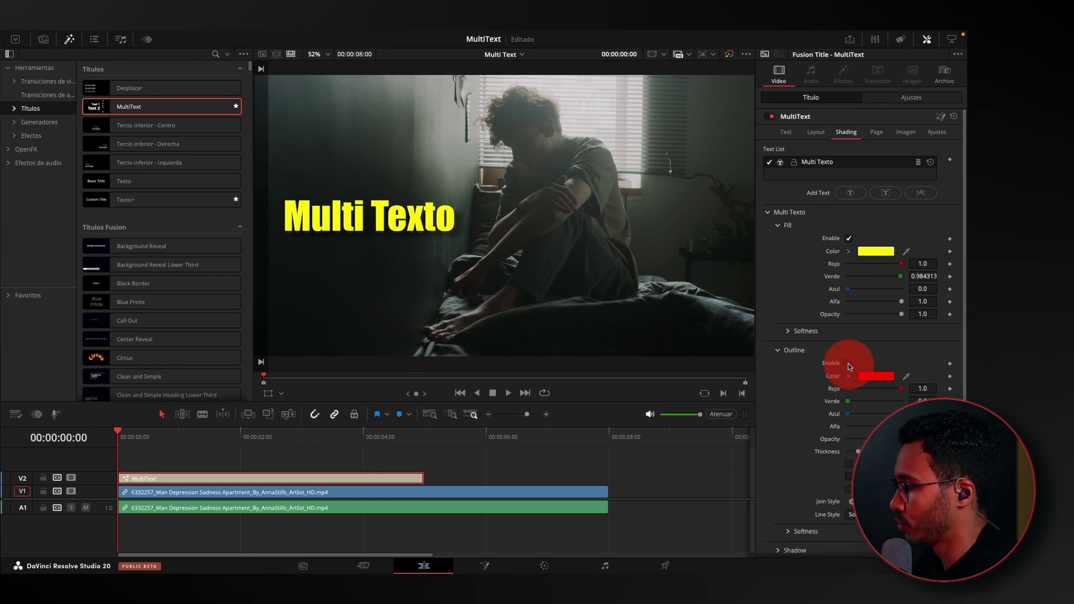
left_click(849, 363)
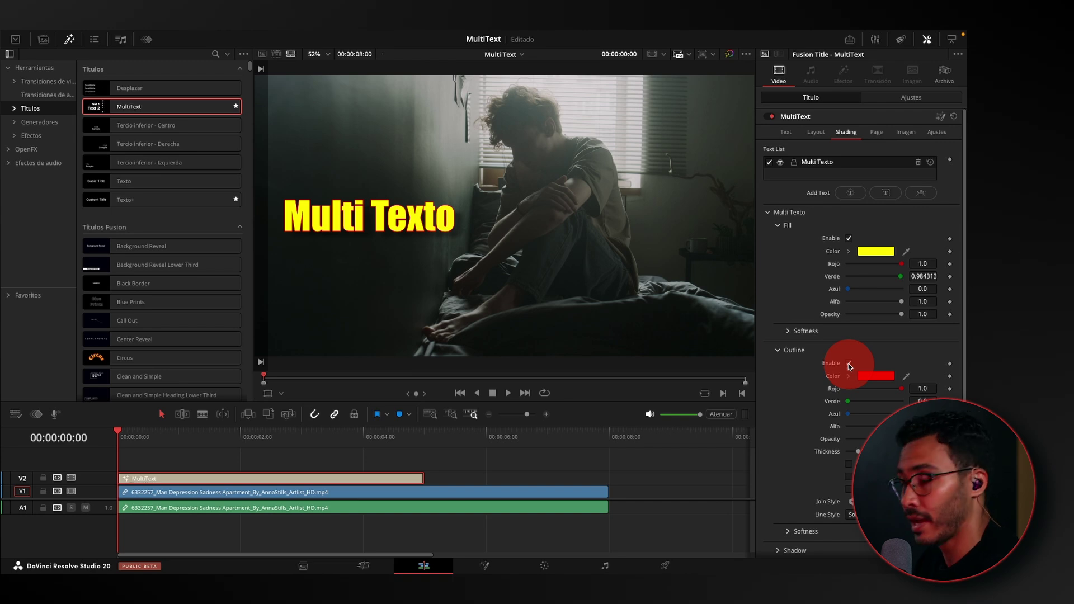
left_click(873, 377)
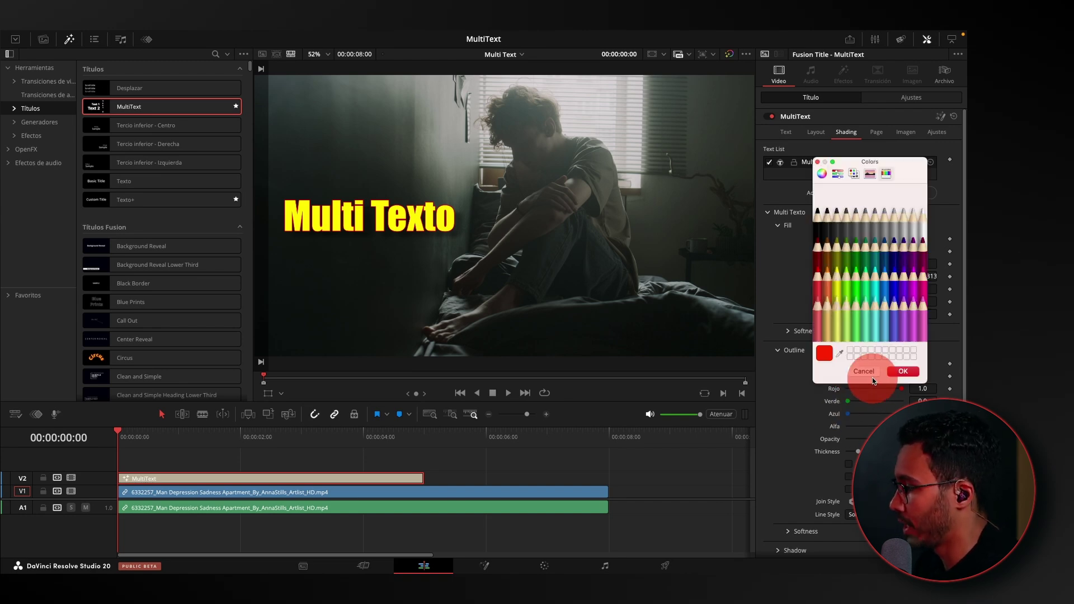
left_click(848, 270)
left_click(871, 278)
left_click(875, 223)
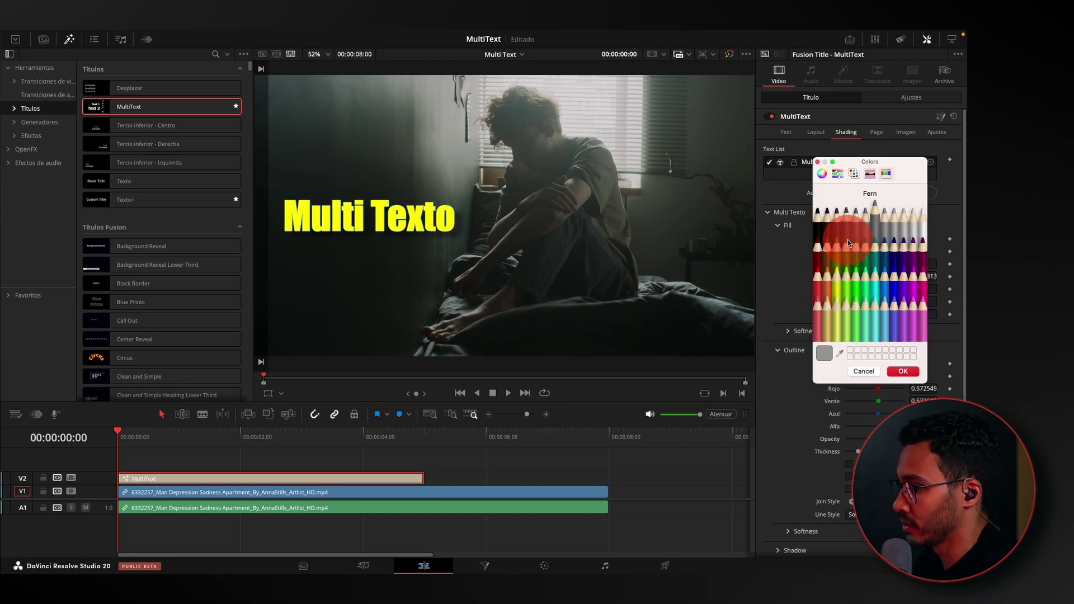
left_click(847, 240)
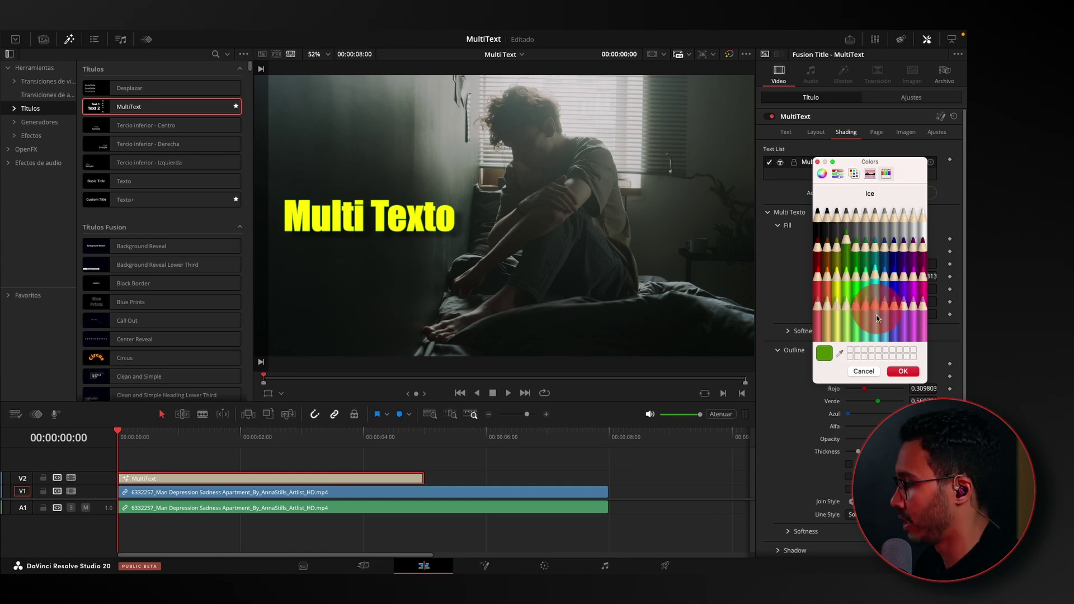
left_click(872, 372)
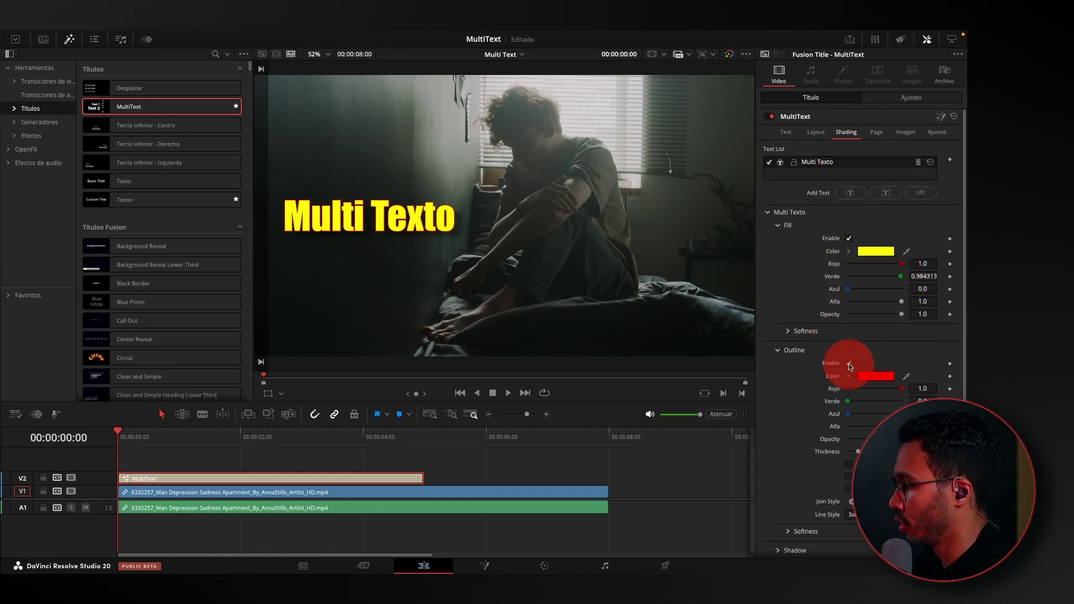
left_click(850, 363)
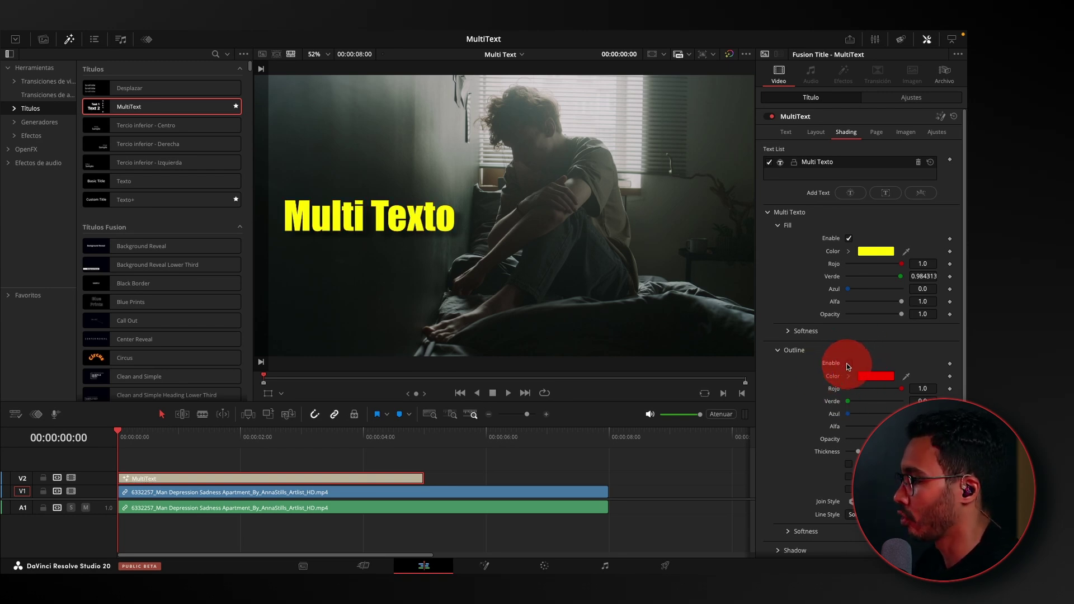
left_click(849, 364)
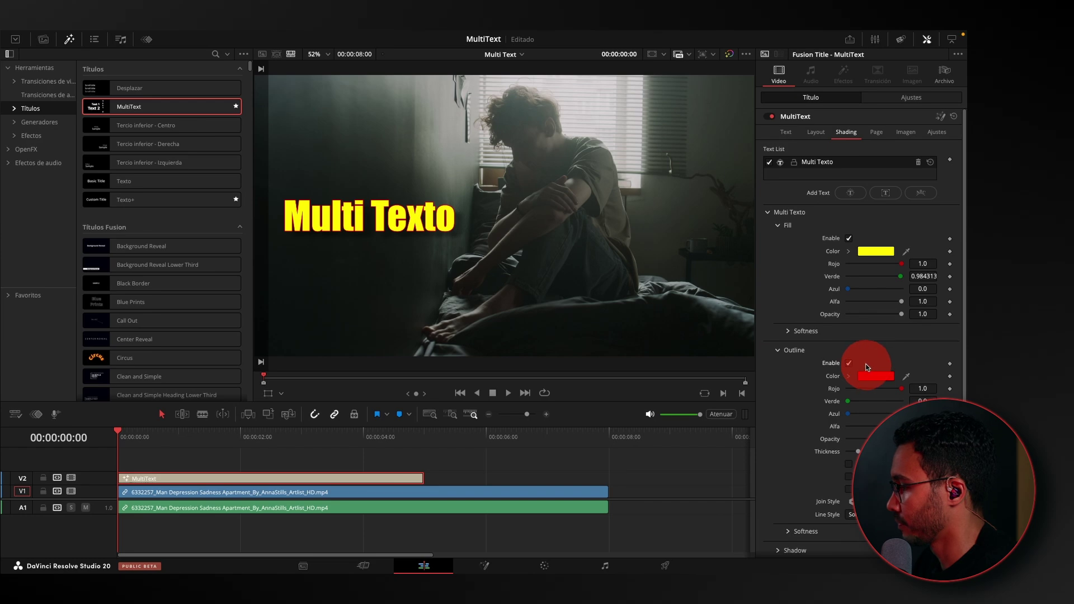
Add a second text entry, 'Text 1', with the Text tab's Add Text button
left_click(780, 352)
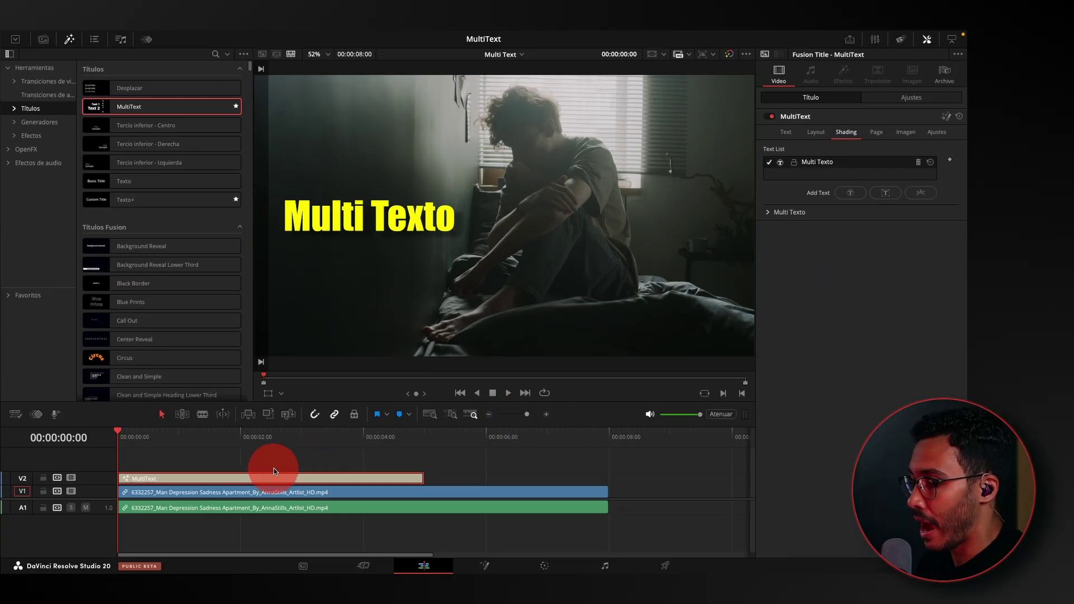
left_click(786, 132)
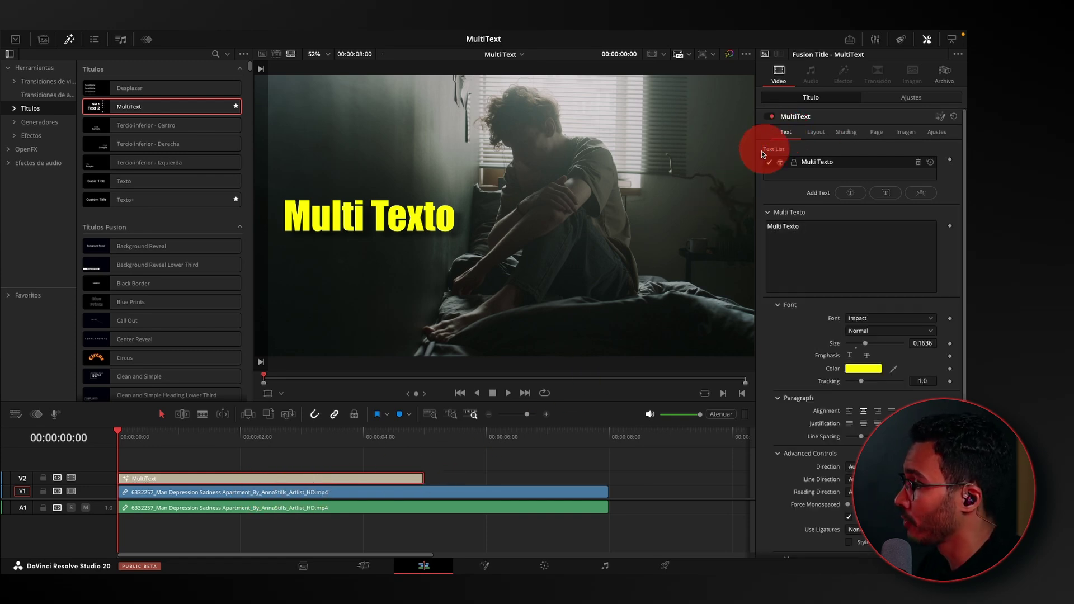
left_click(848, 194)
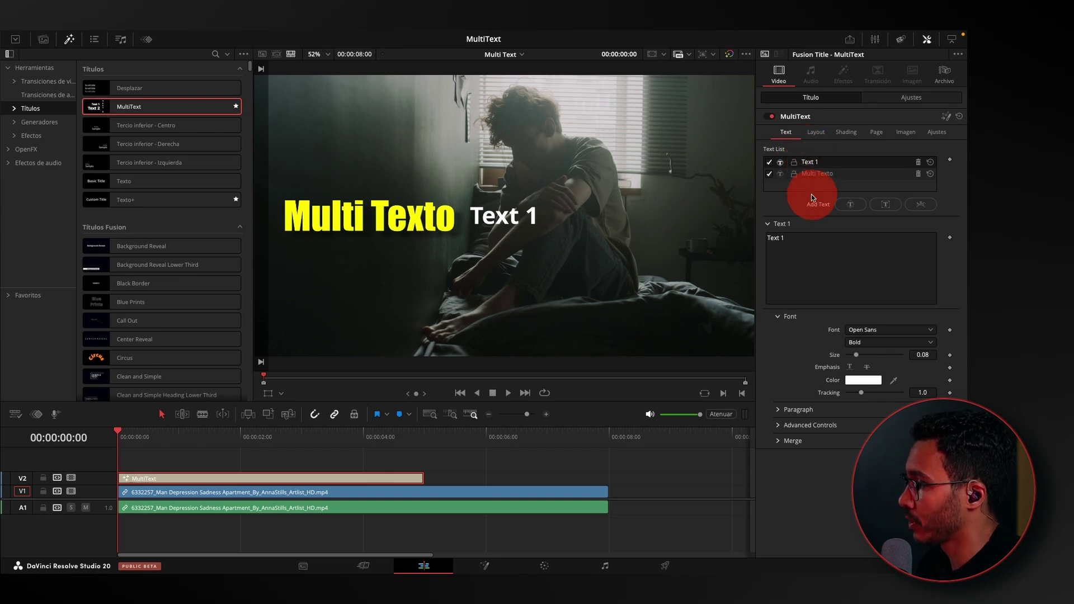
Replace the placeholder 'Text 1' with 'en Davinci Resolve'
left_click_drag(807, 238, 761, 238)
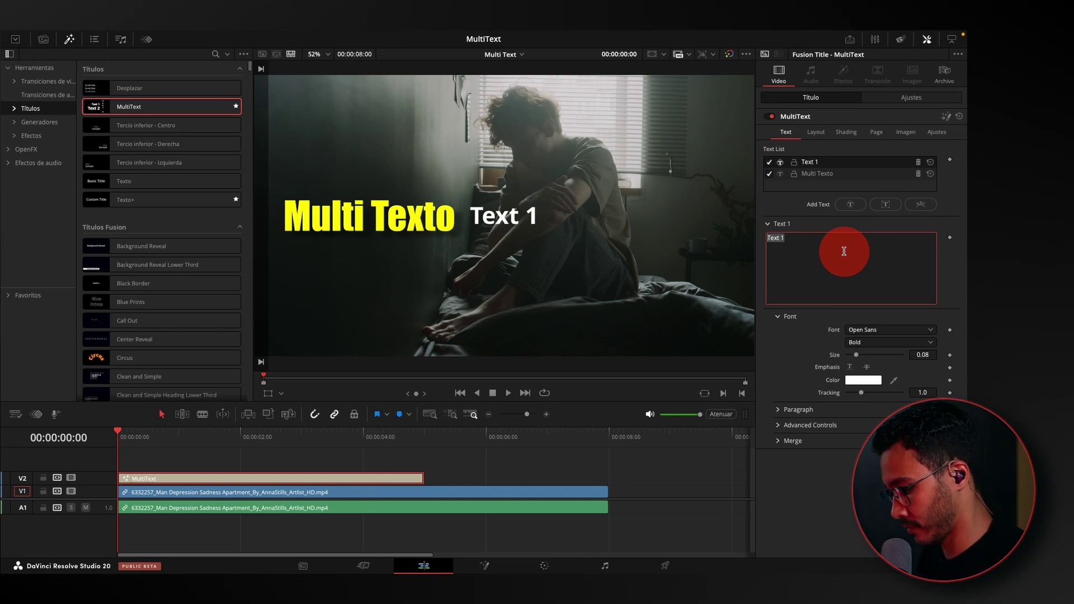
type("en D")
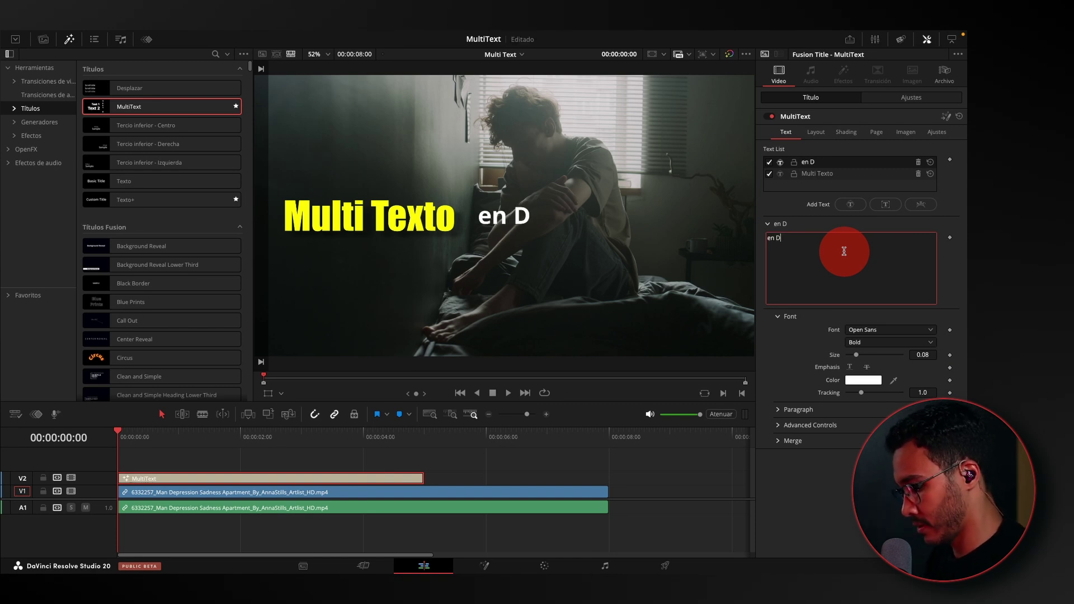
type("av")
key("Caps_Lock")
type("INC")
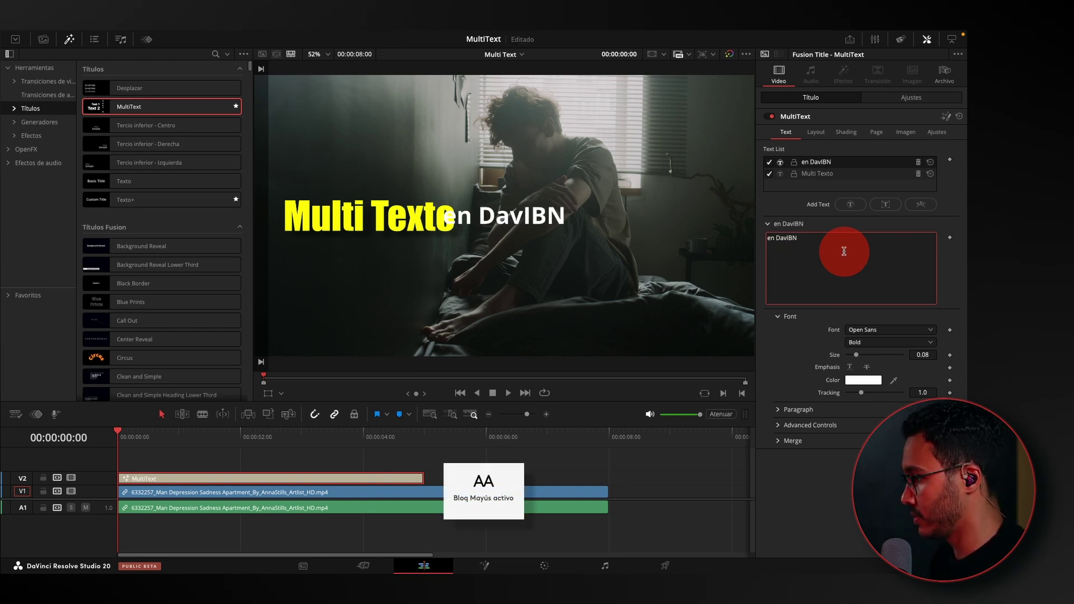
key("BackSpace")
key("BackSpace")
key("BackSpace")
key("Caps_Lock")
type("in")
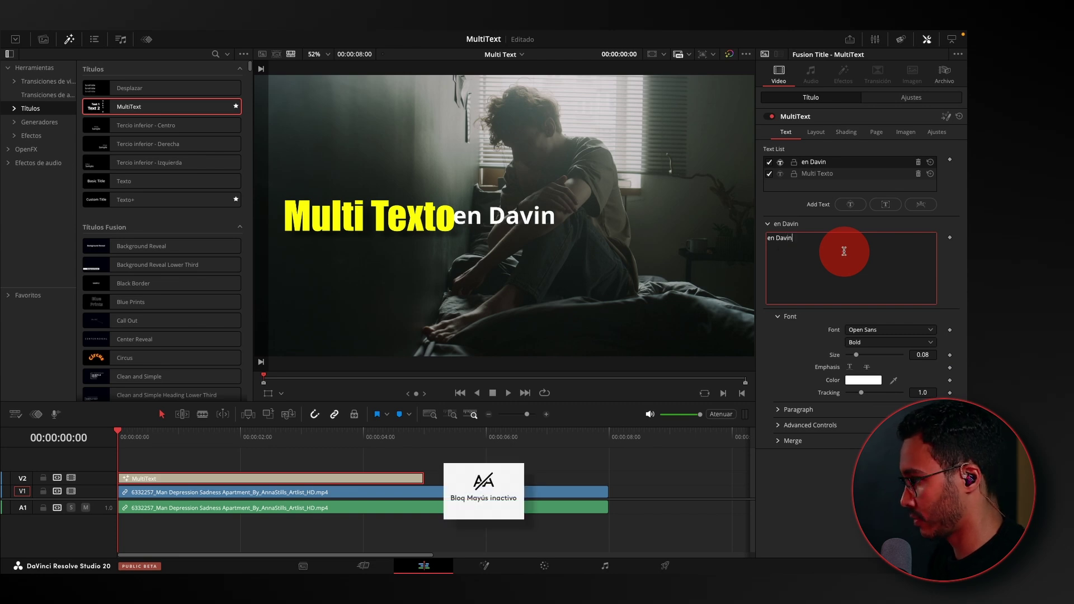
type("ci Res")
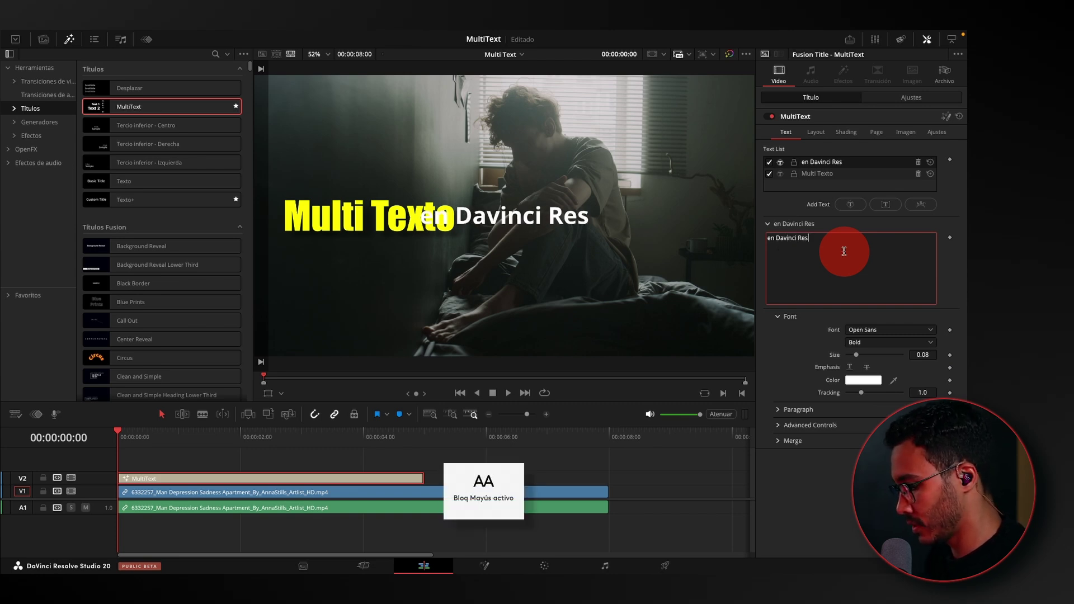
type("olve")
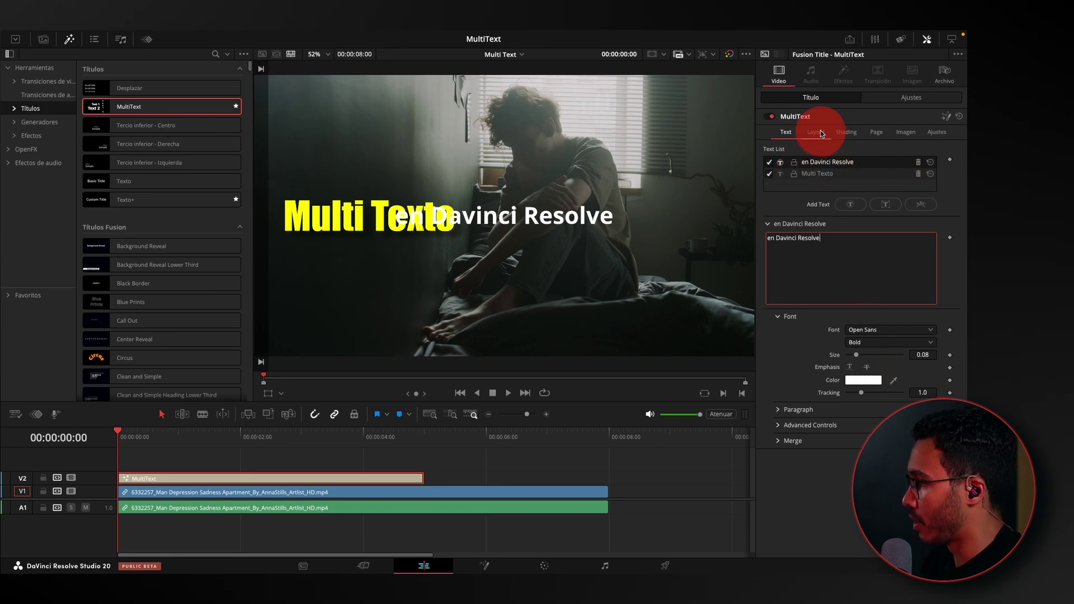
Set the second line's font to Gotham Ultra Italic
left_click(869, 330)
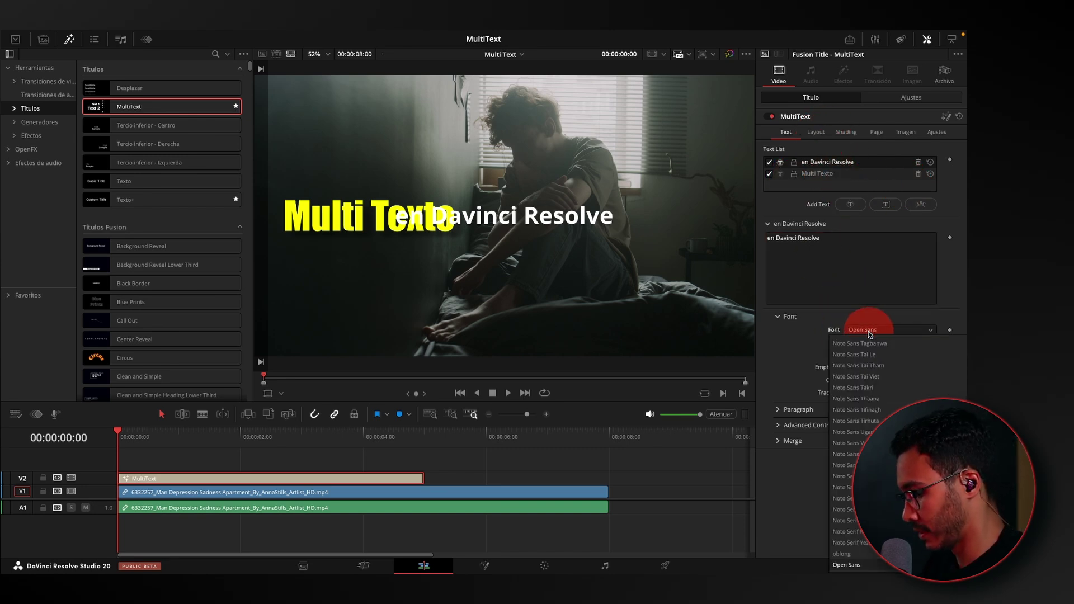
scroll(858, 337, "up", 5)
scroll(853, 339, "up", 5)
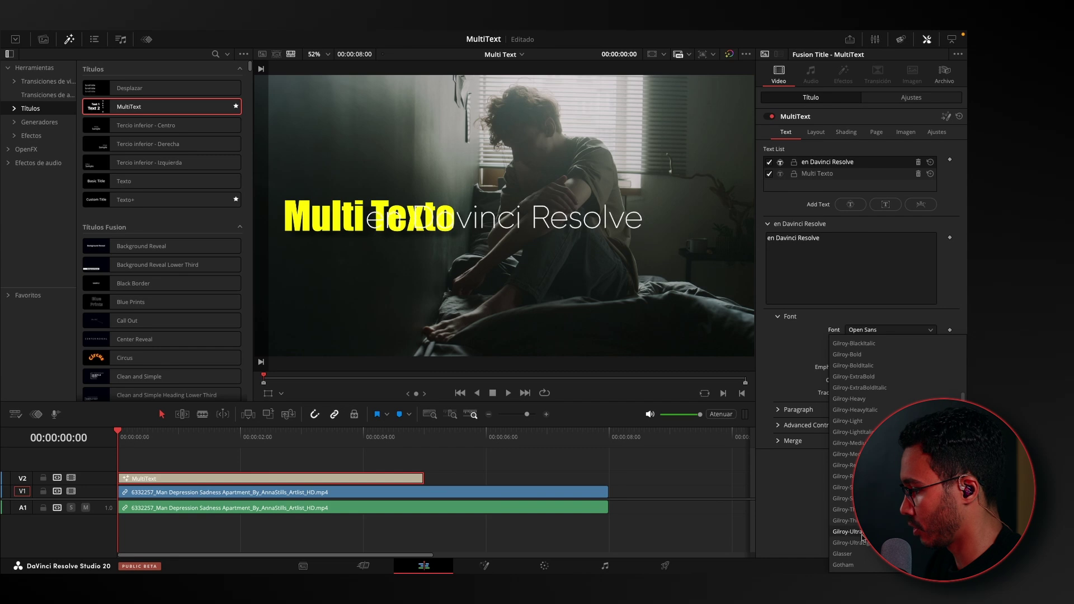
scroll(847, 447, "down", 6)
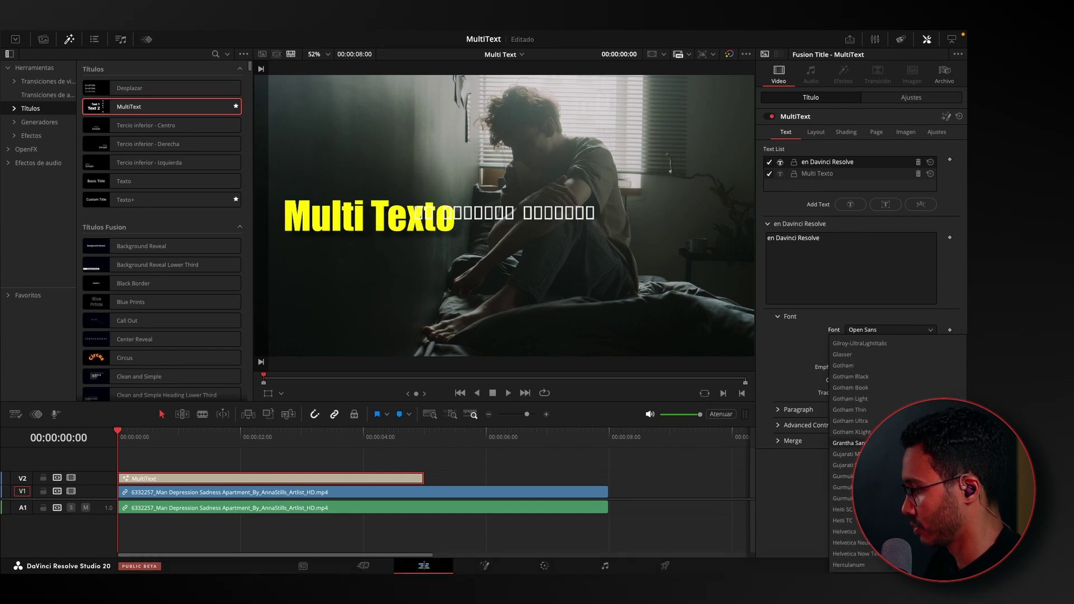
left_click(867, 420)
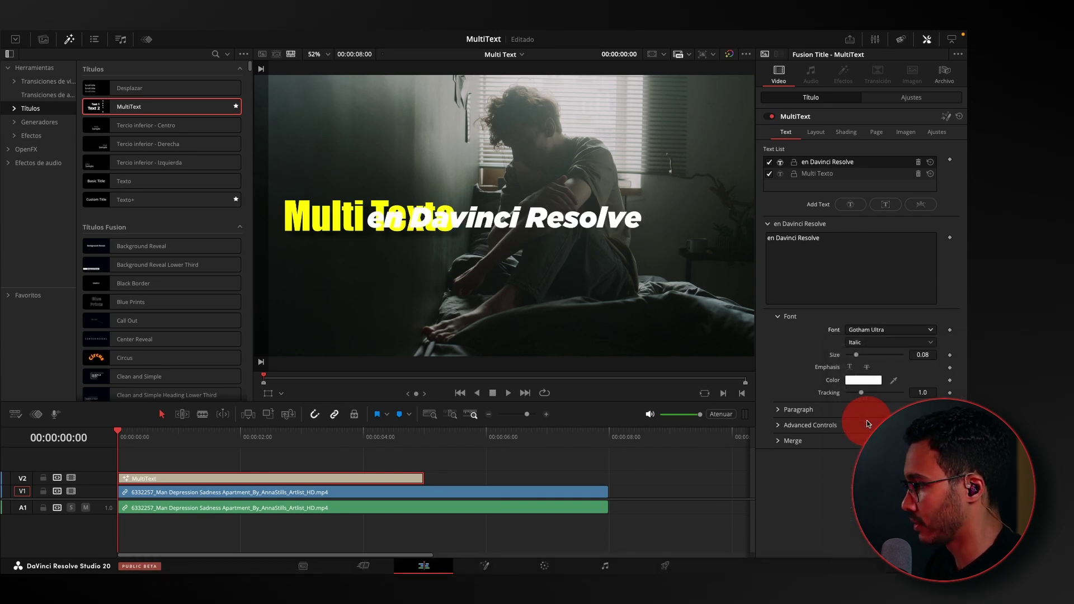
Shrink the subtitle to size 0.542 and place it below the heading at Center Y 0.413
left_click(816, 132)
left_click_drag(868, 263, 788, 268)
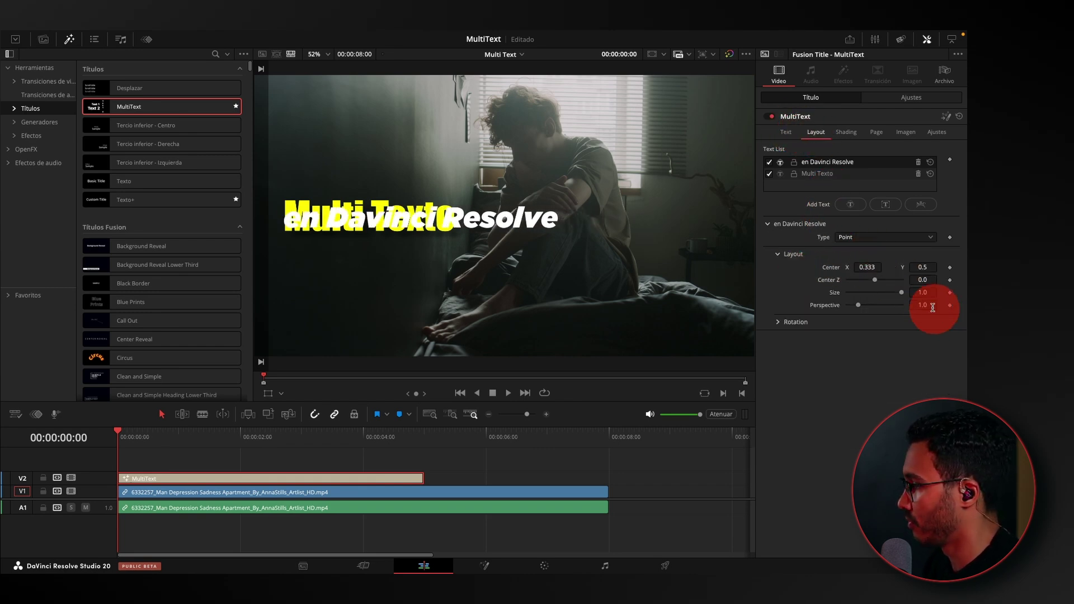
left_click_drag(901, 292, 877, 292)
left_click_drag(929, 267, 866, 266)
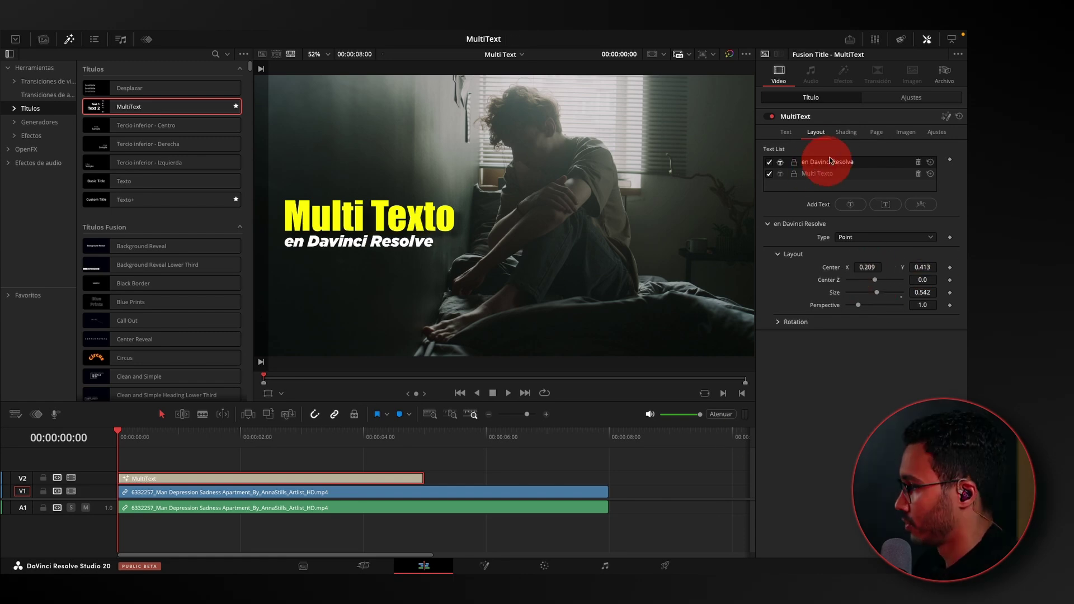
Enable a drop shadow on the 'en Davinci Resolve' subtitle
left_click(846, 135)
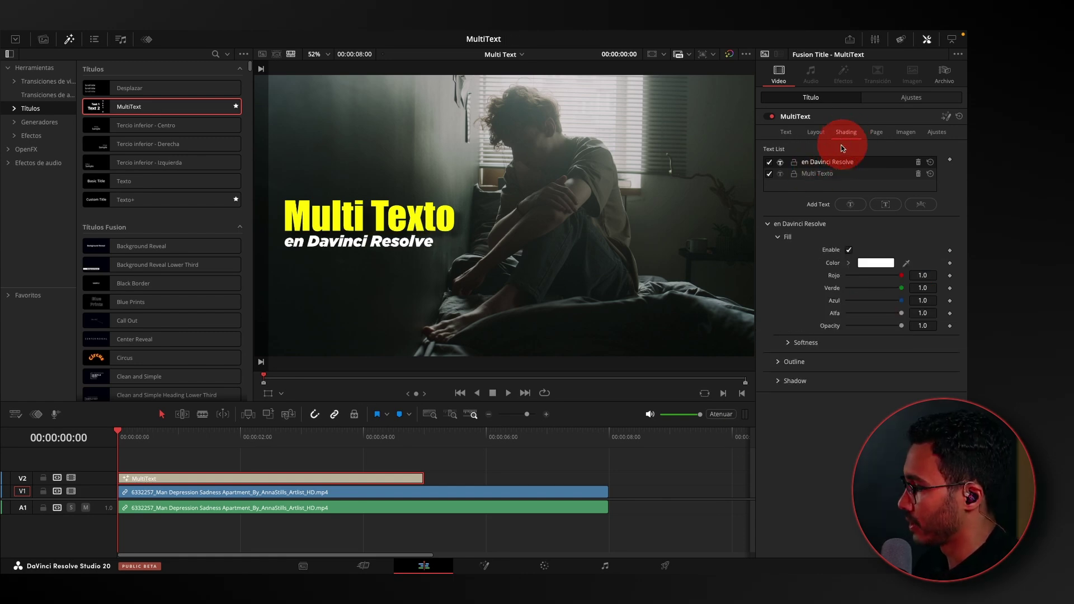
left_click(776, 381)
left_click(848, 394)
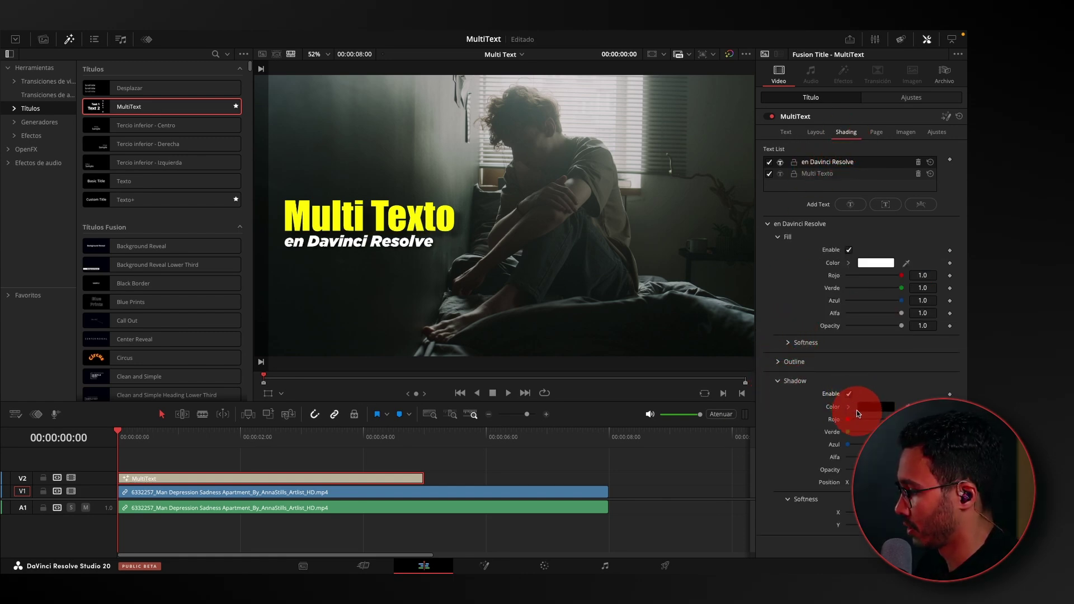
left_click(779, 381)
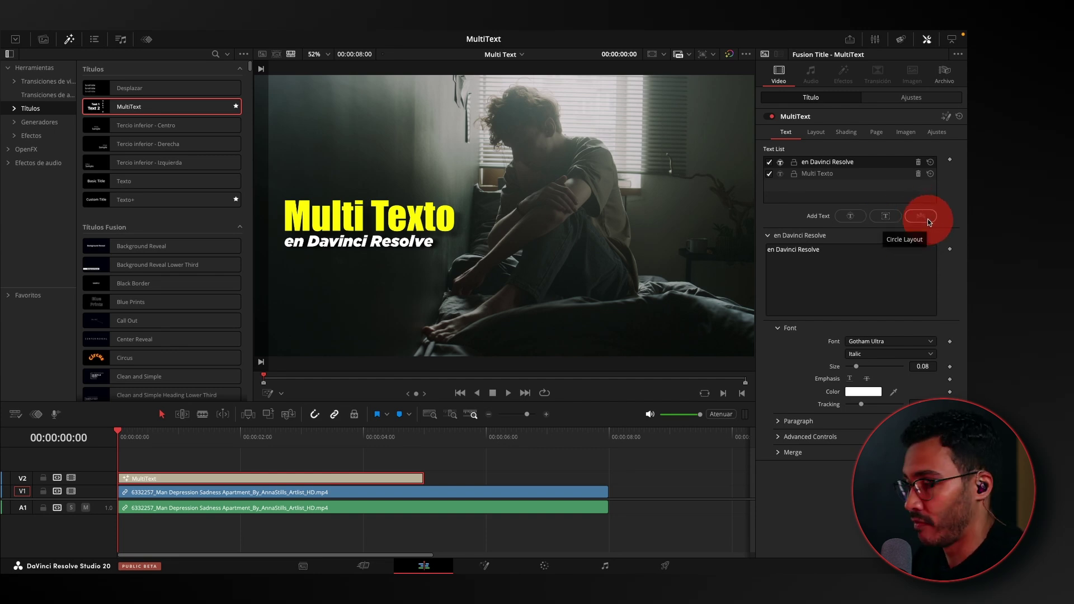
Add a third text layer and paste the Spanish paragraph 'La herramienta MultiTexto permite…' into it
left_click(892, 220)
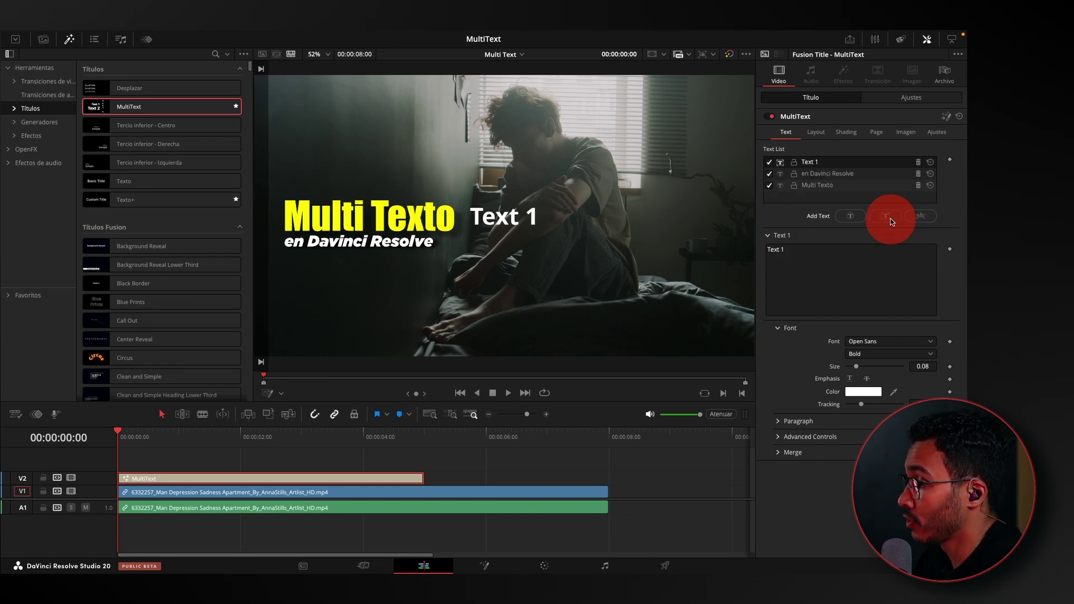
left_click_drag(786, 250, 766, 249)
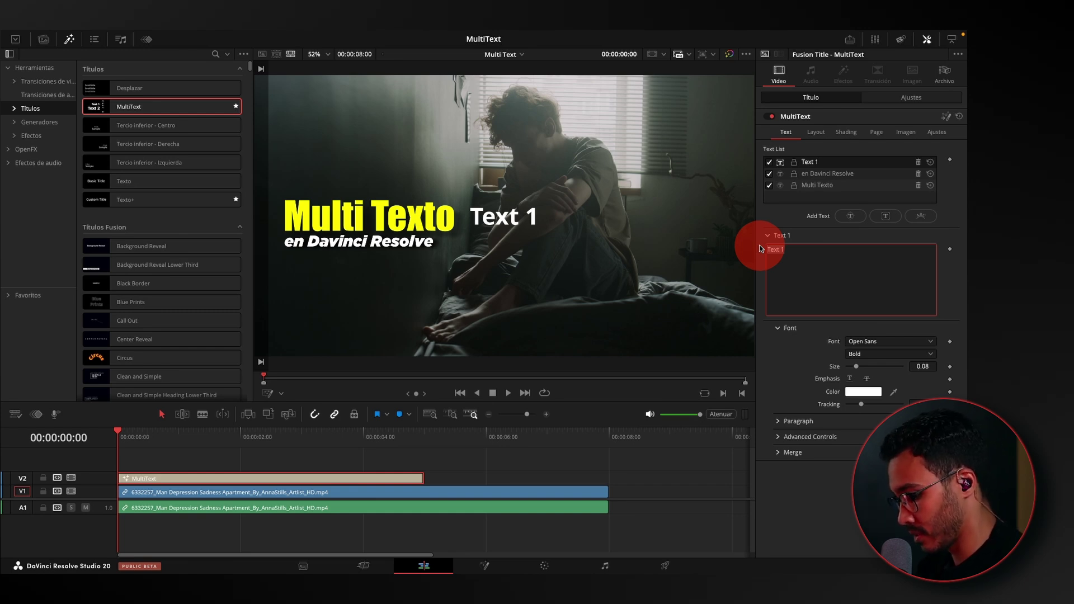
type("La herramienta MultiTexto permite crear varias capas de texto en un mismo lugar, lo cual aporta más flexibilidad. En las pestañas del inspector, es posible determinar parámetros de estilo particulares en cada capa, entre ellos la apariencia, la distribución, la distorsión y la animación mediante fotogramas clave. A su vez, la lista de texto permite navegar, reorganizar, bloquear y eliminar capas.")
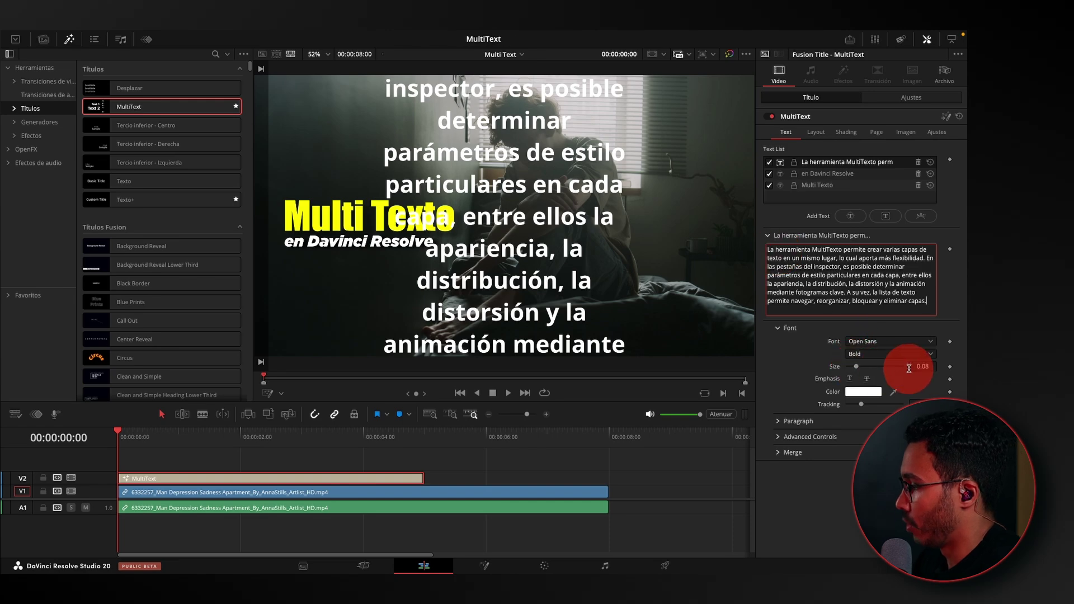
Shrink the paragraph text to size 0.0234 and drag its on-screen text box wider
left_click_drag(926, 369, 680, 359)
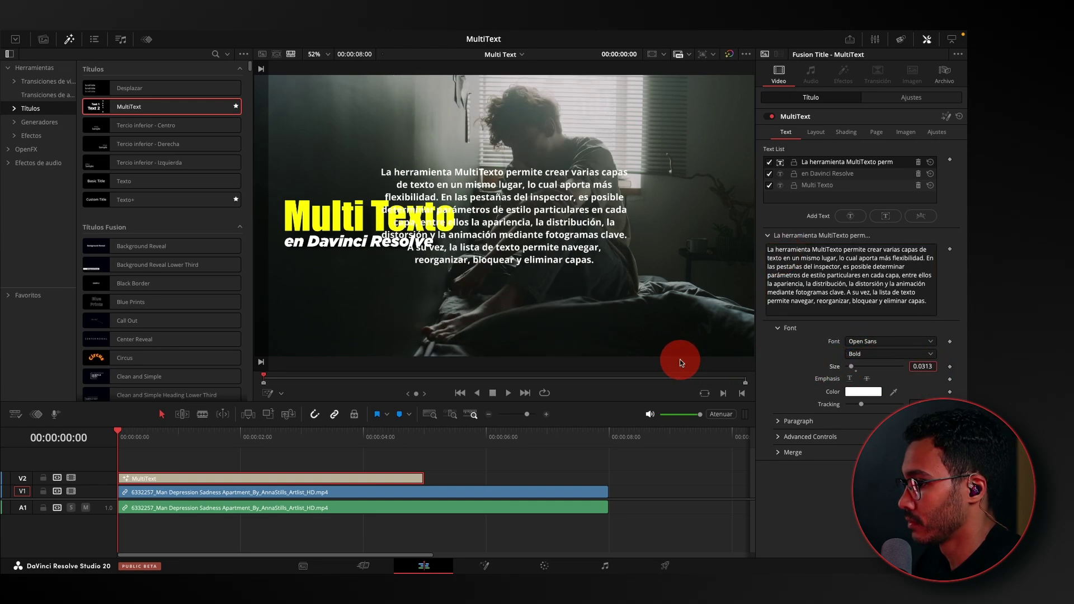
left_click(276, 396)
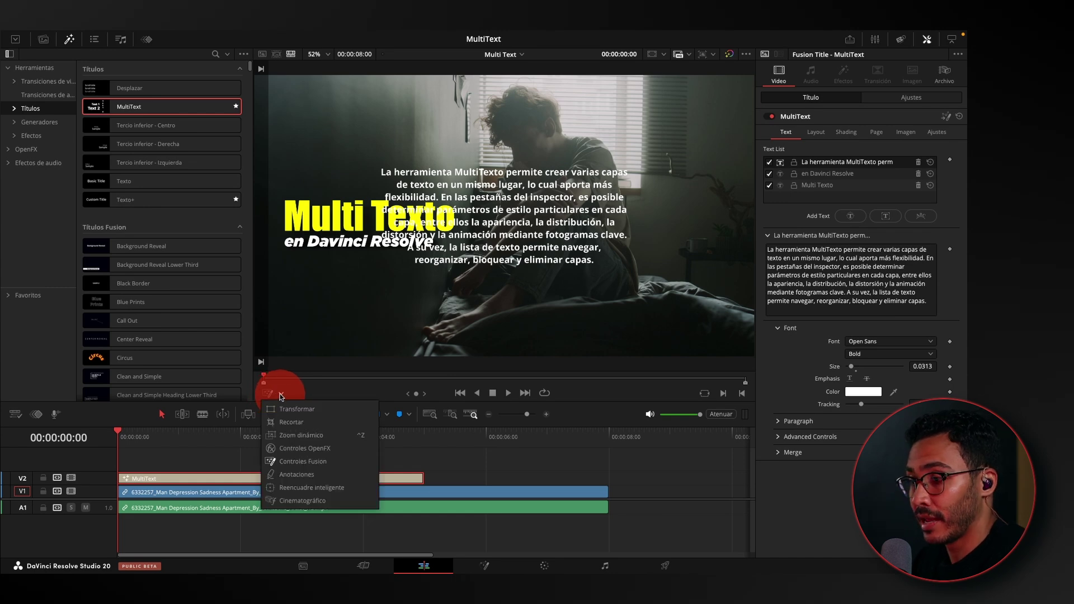
left_click(299, 461)
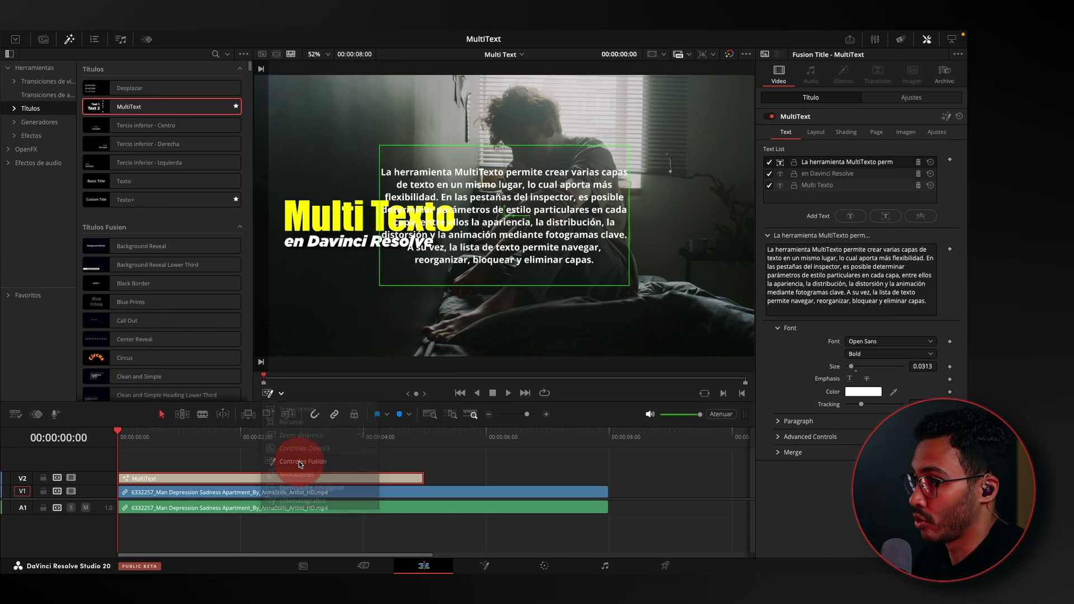
mouse_move(378, 251)
left_mouse_down()
mouse_move(338, 221)
mouse_move(386, 222)
left_mouse_up()
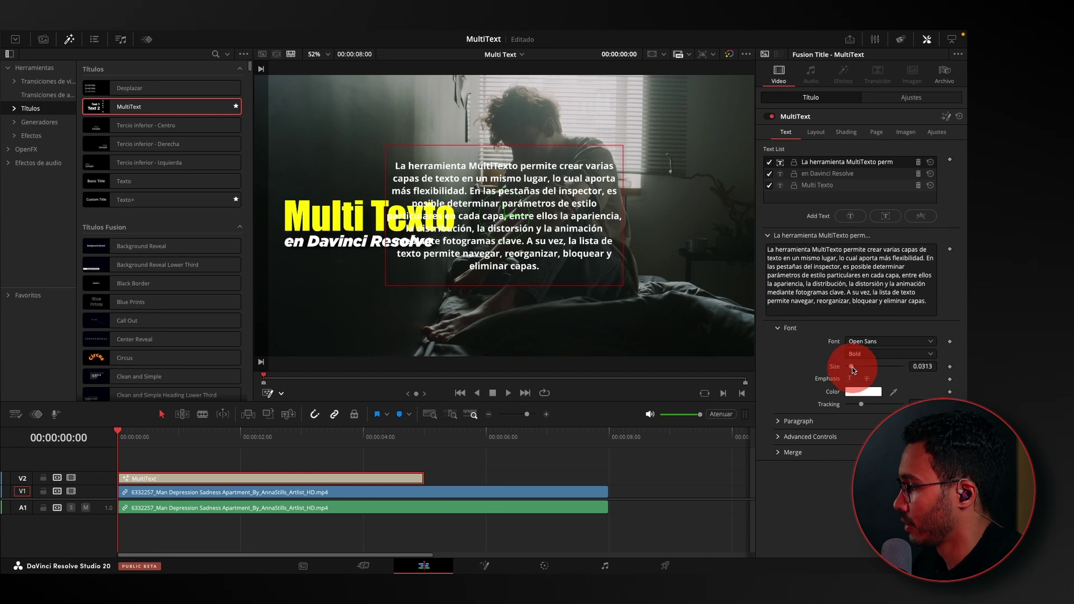
left_click_drag(852, 369, 851, 370)
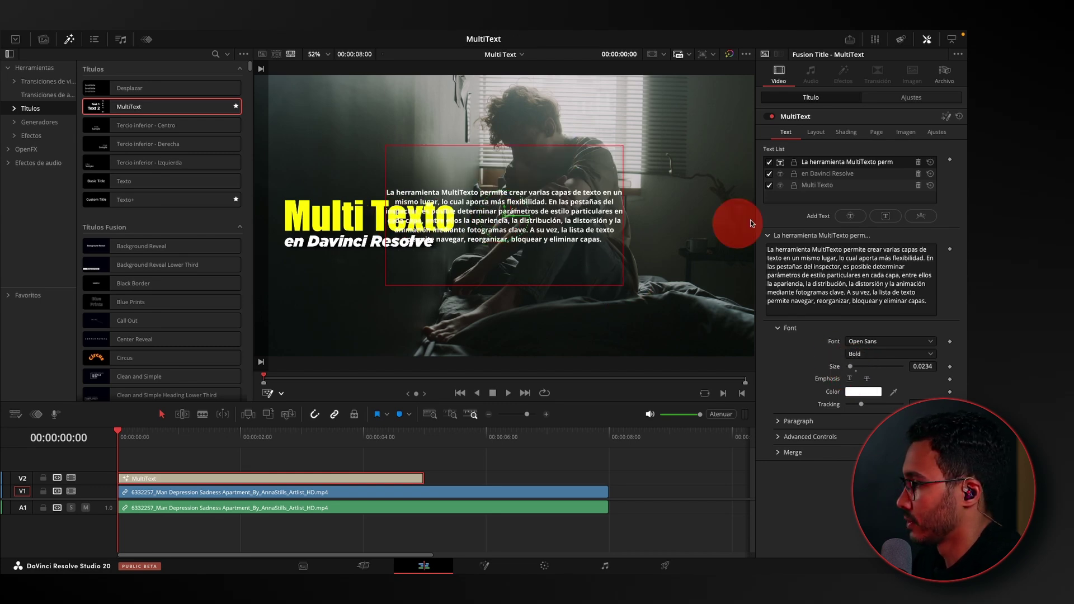
left_click(818, 137)
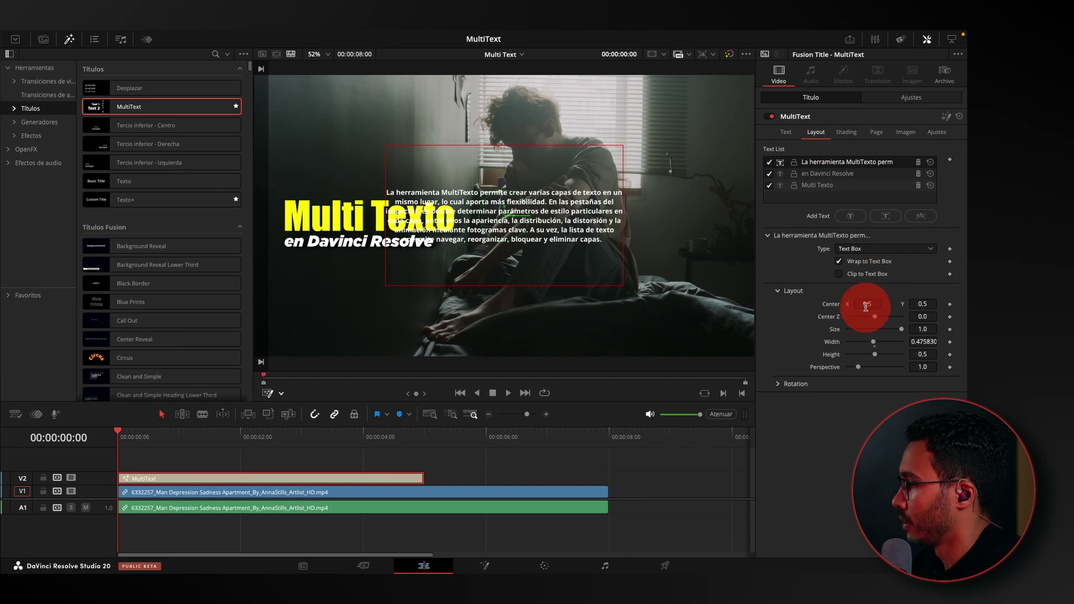
Narrow the paragraph box to width 0.2946 and place it beneath the subtitle at center 0.2023, 0.2370
left_click_drag(866, 307, 763, 298)
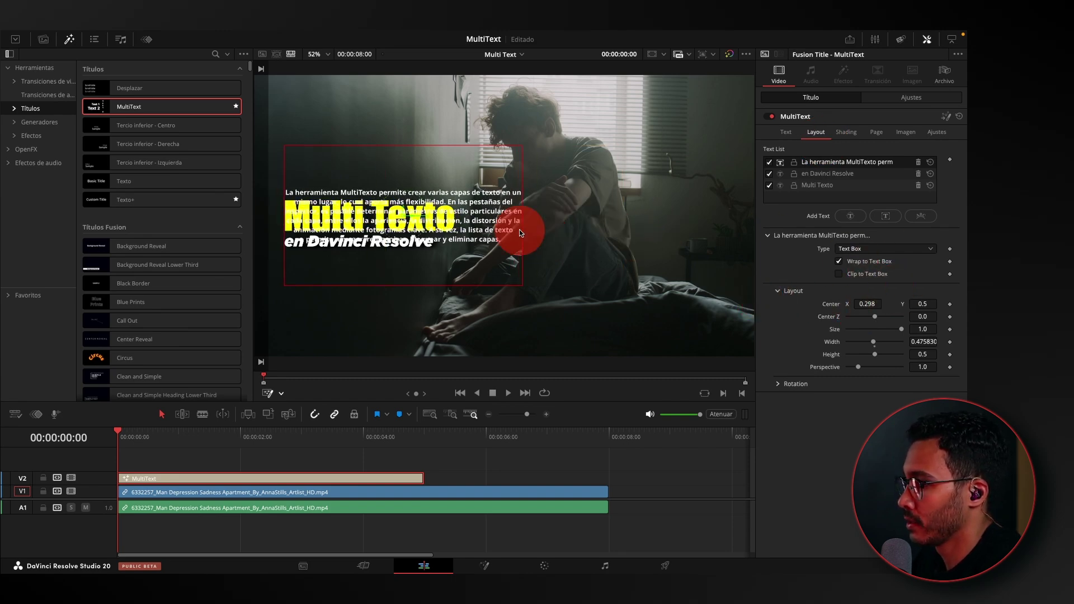
left_click_drag(519, 229, 430, 225)
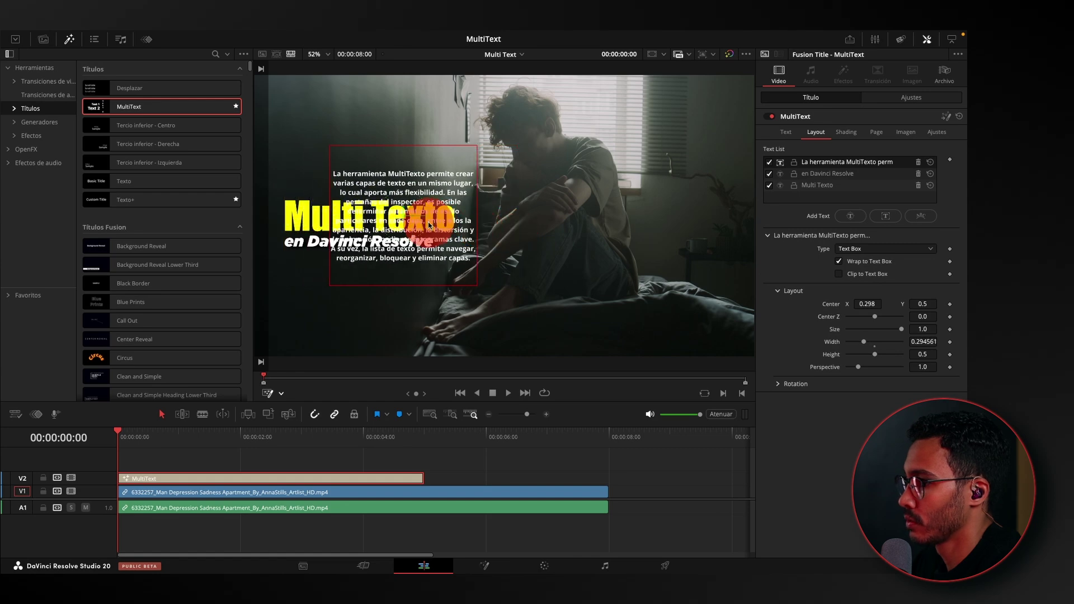
left_click_drag(404, 215, 356, 290)
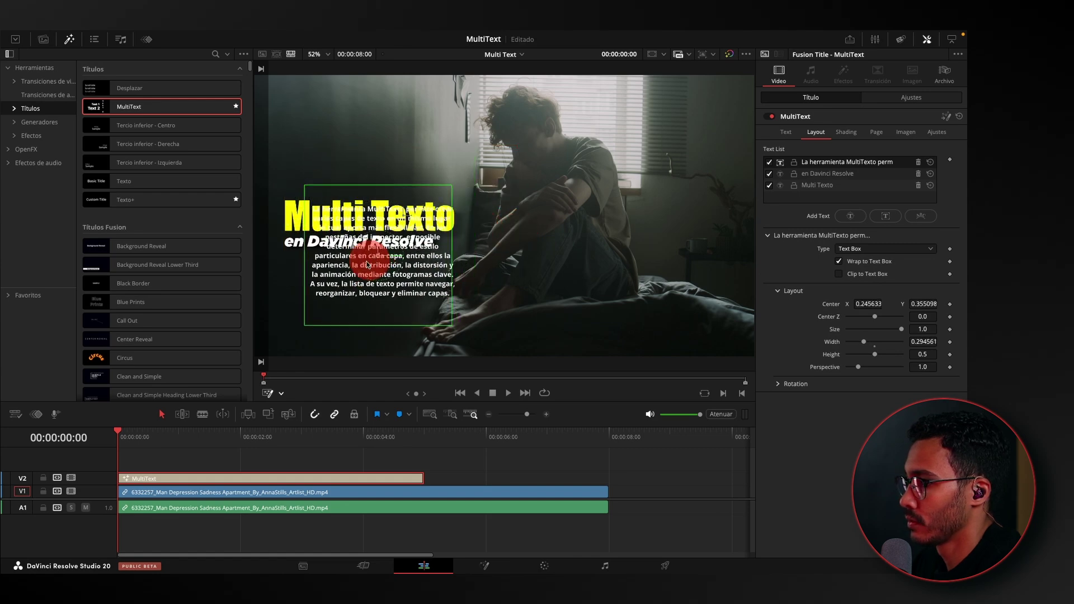
left_click(740, 319)
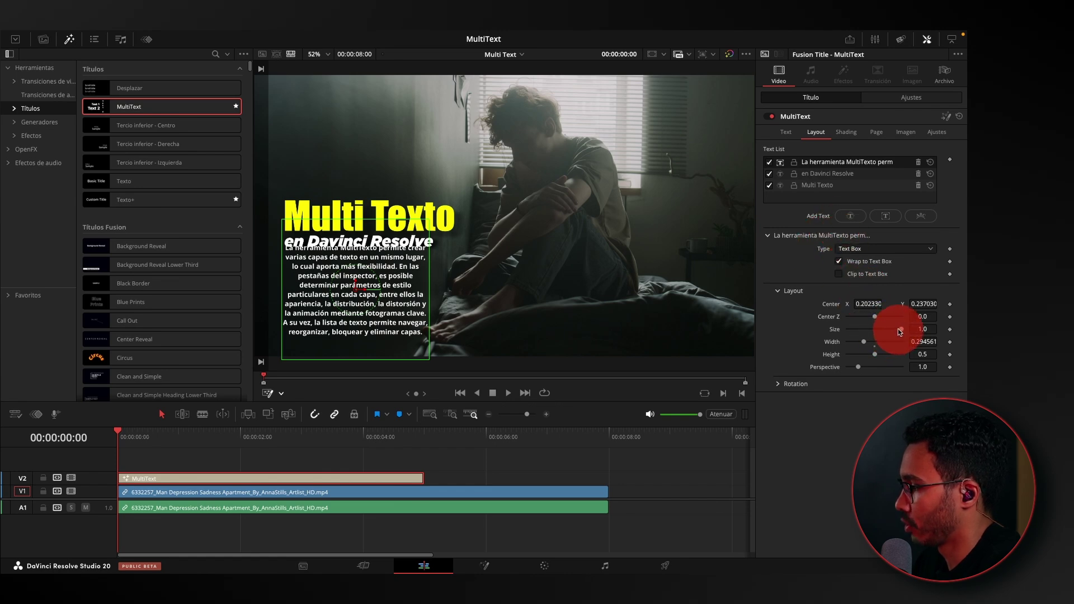
left_click(785, 132)
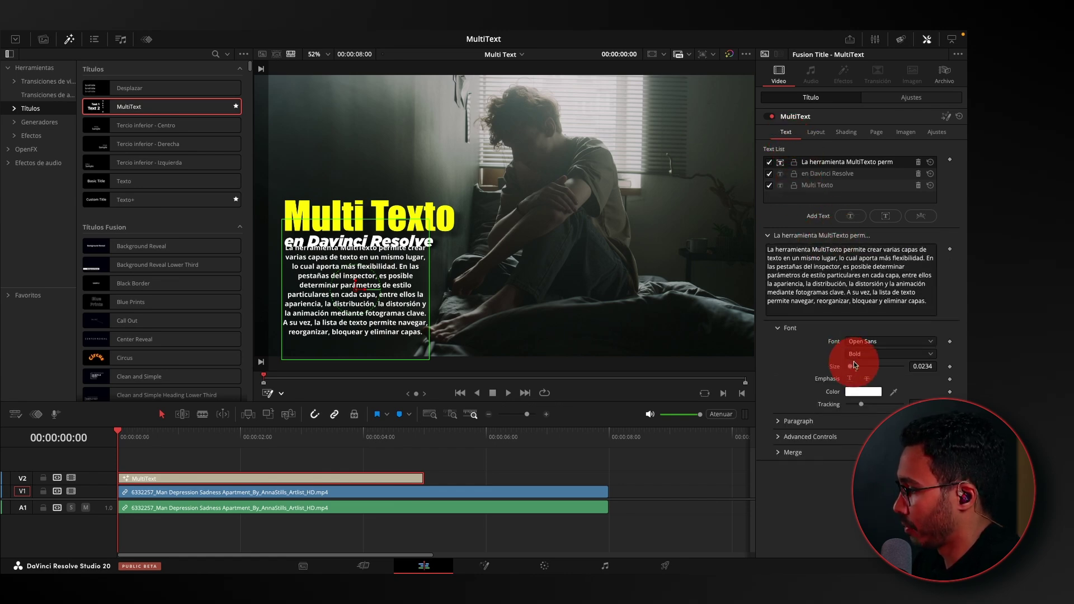
Shrink the paragraph to size 0.0138 and set its font to Gotham Book
left_click_drag(921, 366, 899, 366)
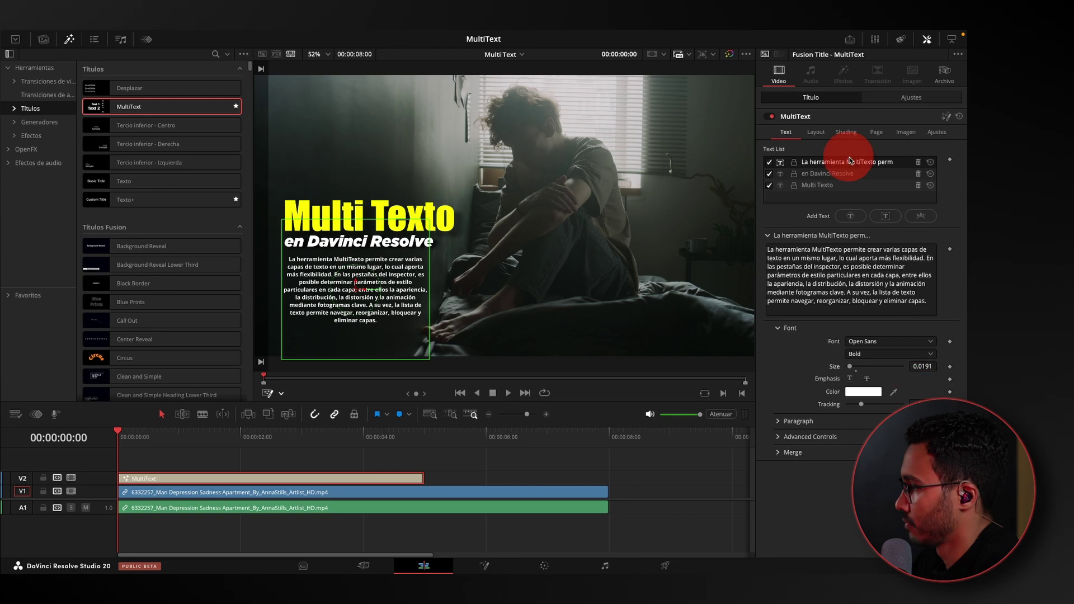
left_click(877, 342)
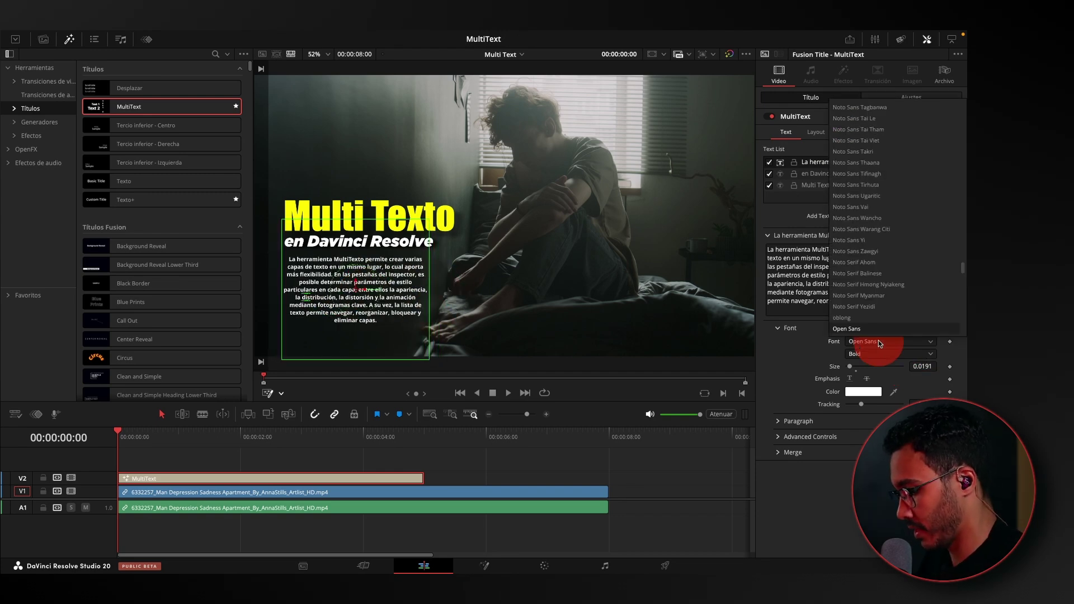
type("Gotham")
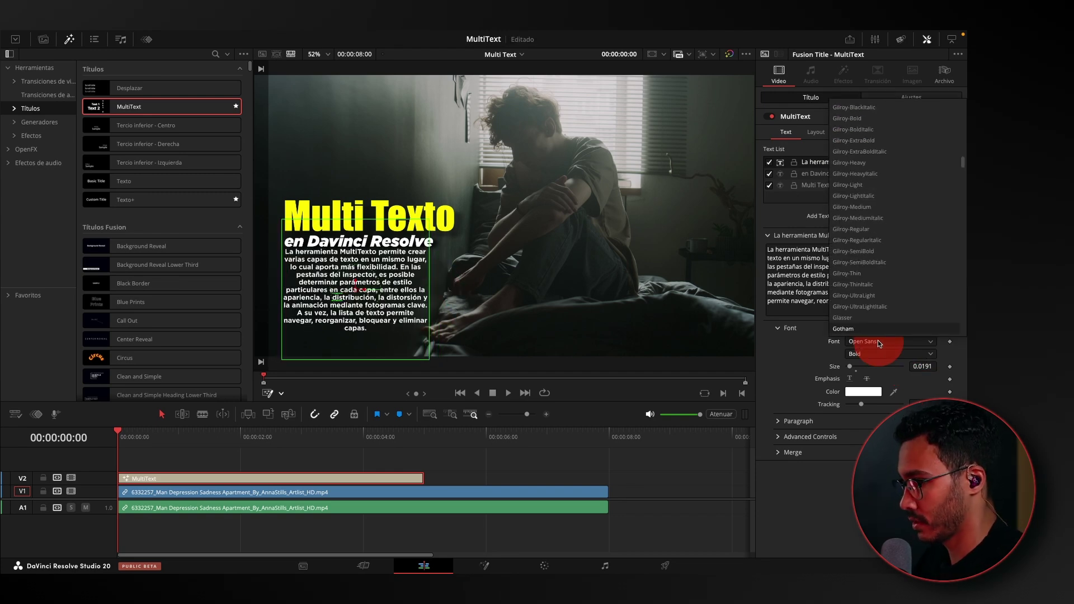
scroll(851, 321, "down", 1)
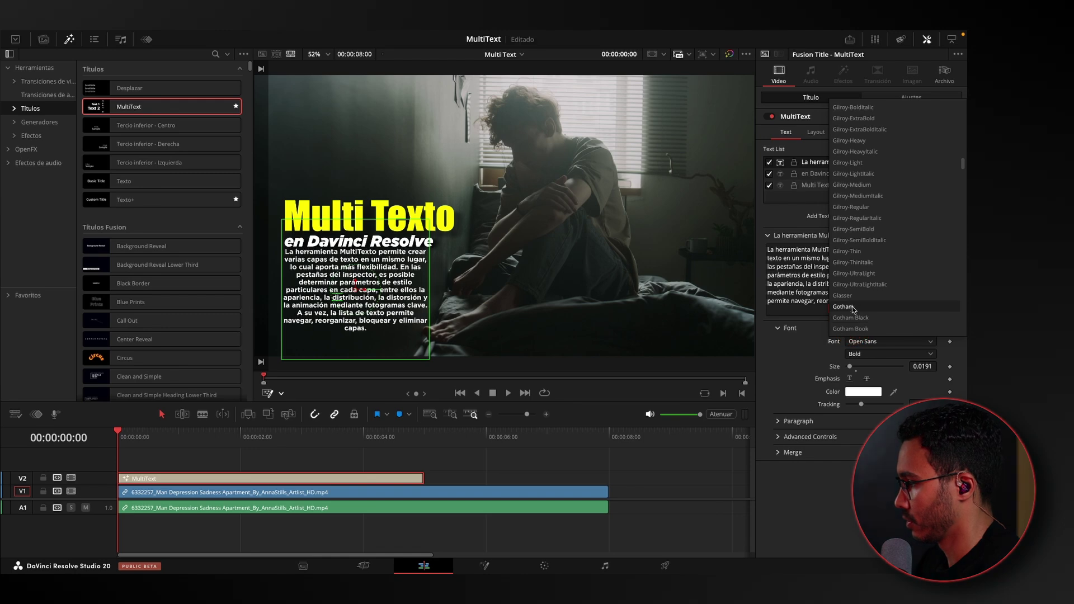
left_click(853, 308)
Fully justify the paragraph text and hide the viewer's on-screen overlays
scroll(880, 368, "down", 5)
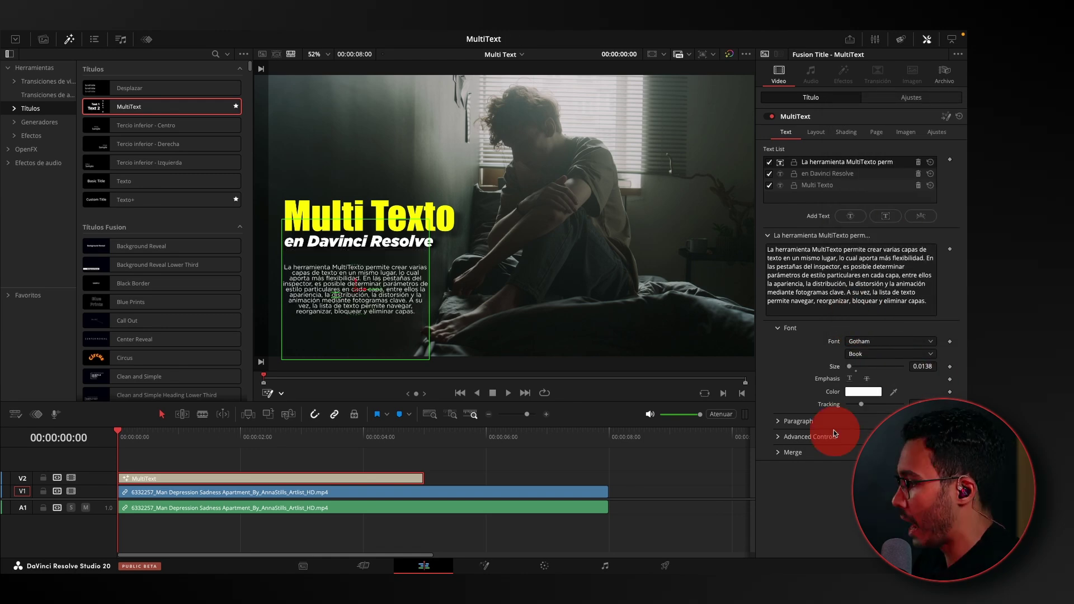
left_click(777, 421)
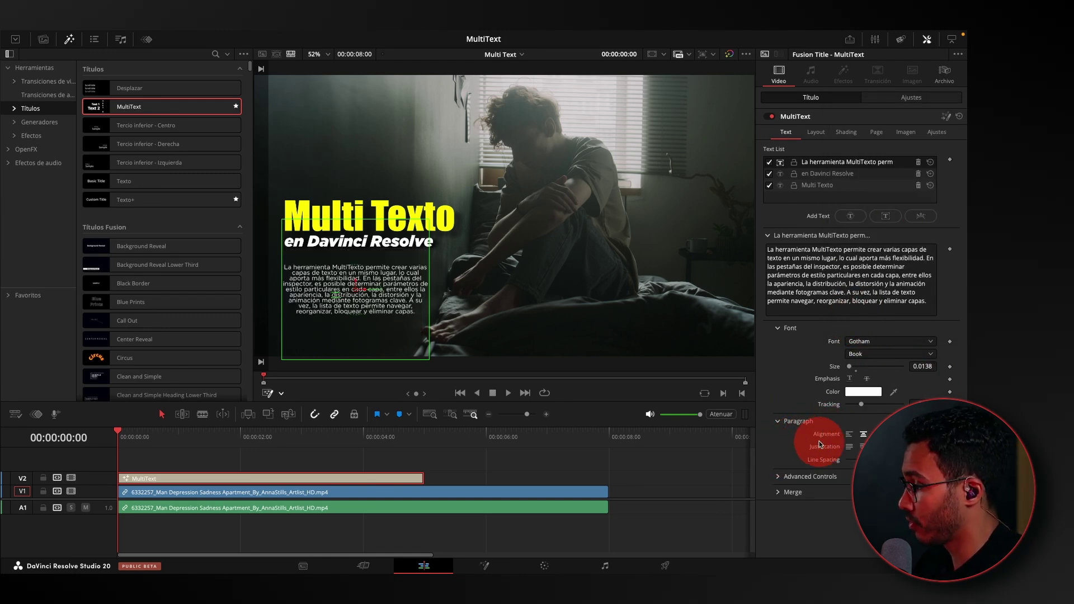
left_click(890, 434)
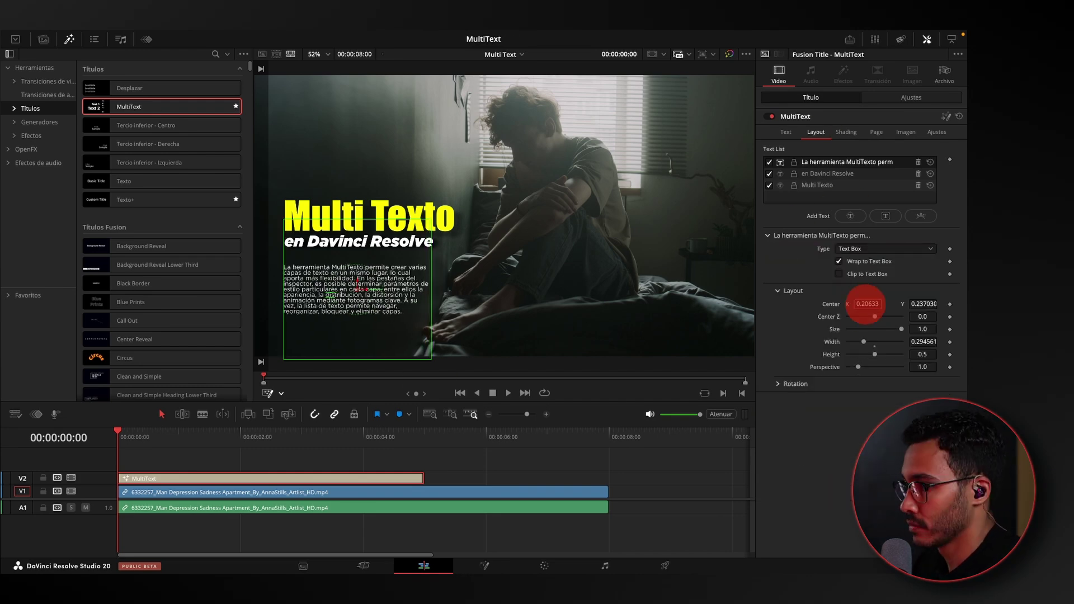
left_click(284, 392)
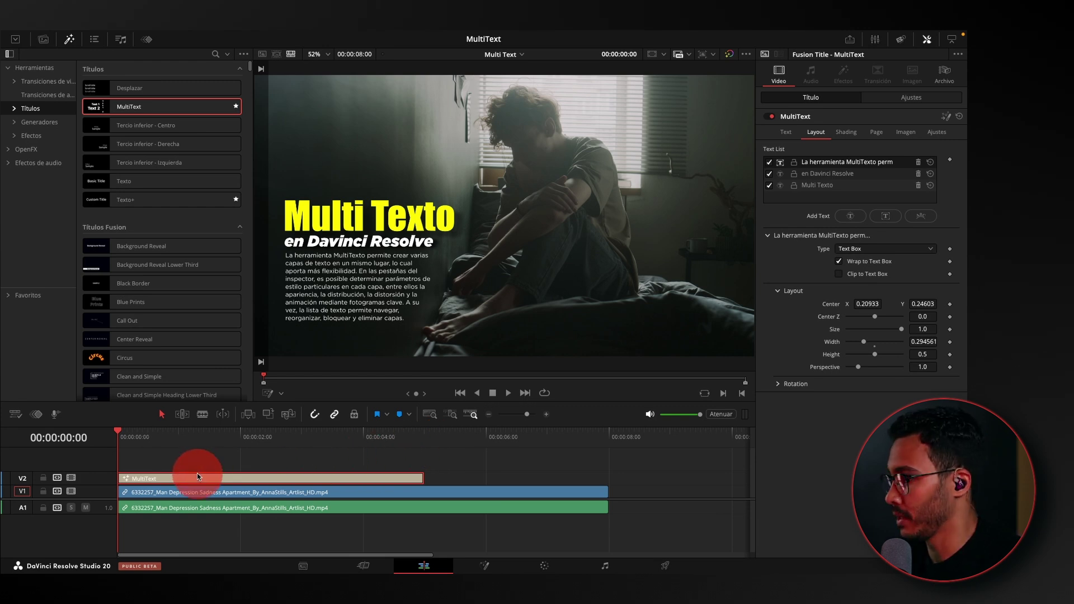
Add a circle text layer reading 'VERSION 20' in the Impact font
left_click(922, 219)
left_click_drag(525, 85, 498, 101)
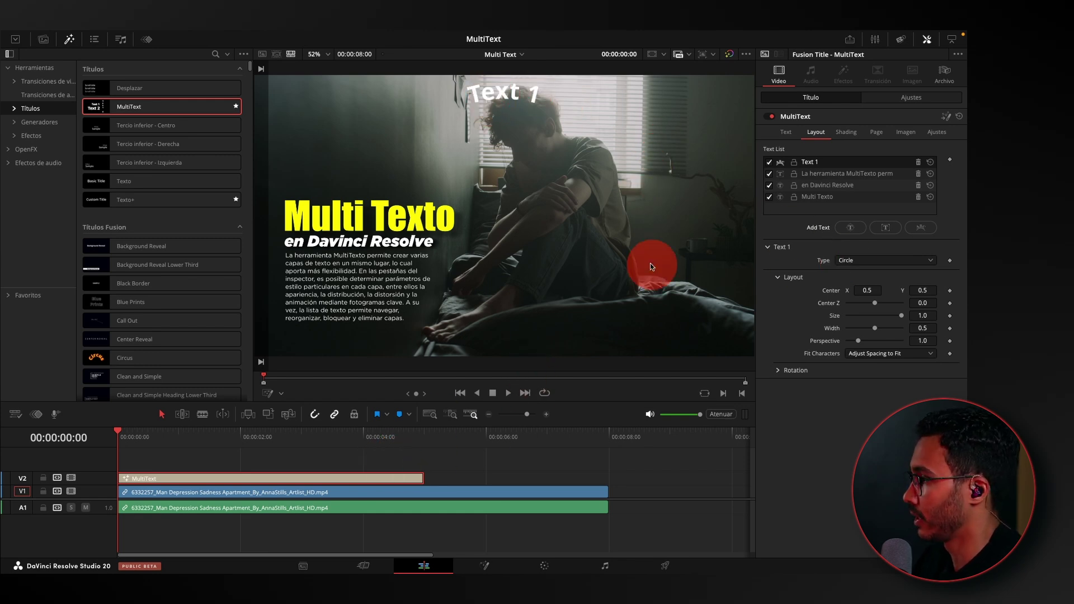
left_click(785, 133)
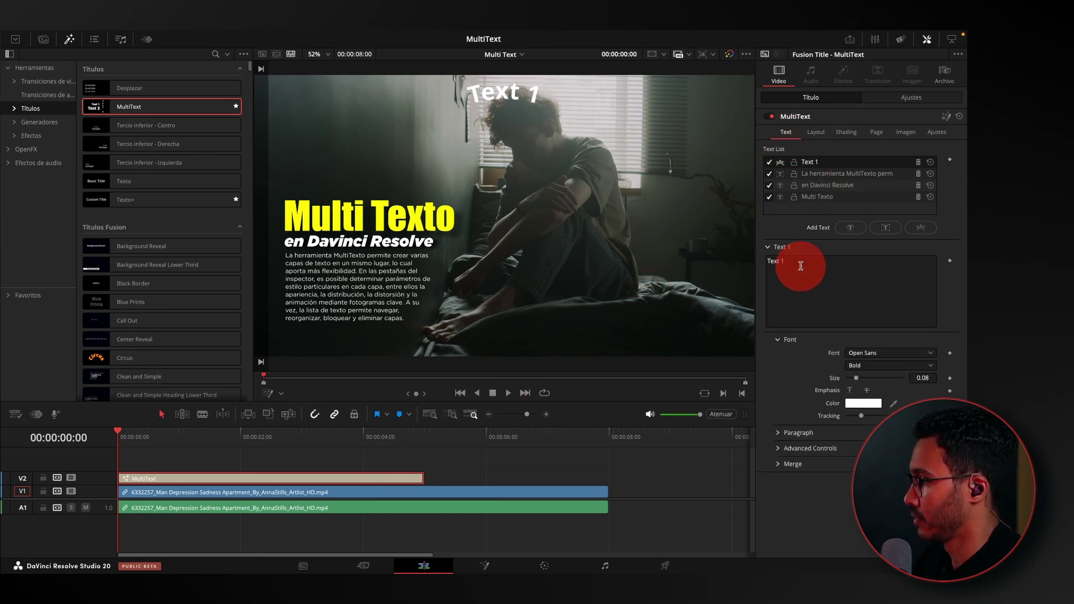
left_click_drag(801, 266, 751, 259)
type("ver")
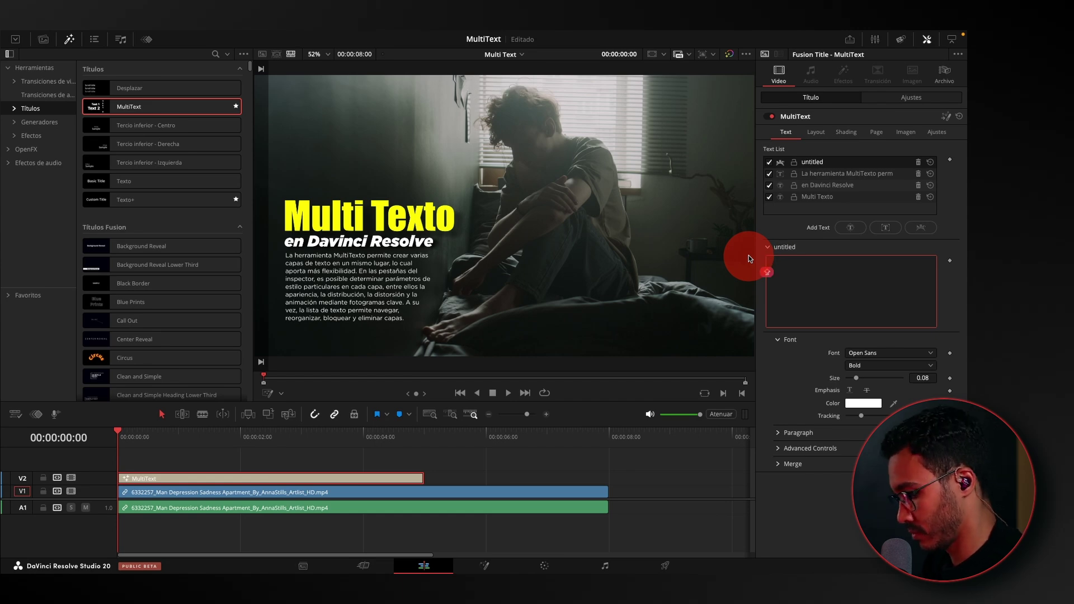
key("Caps_Lock")
type("VERSION")
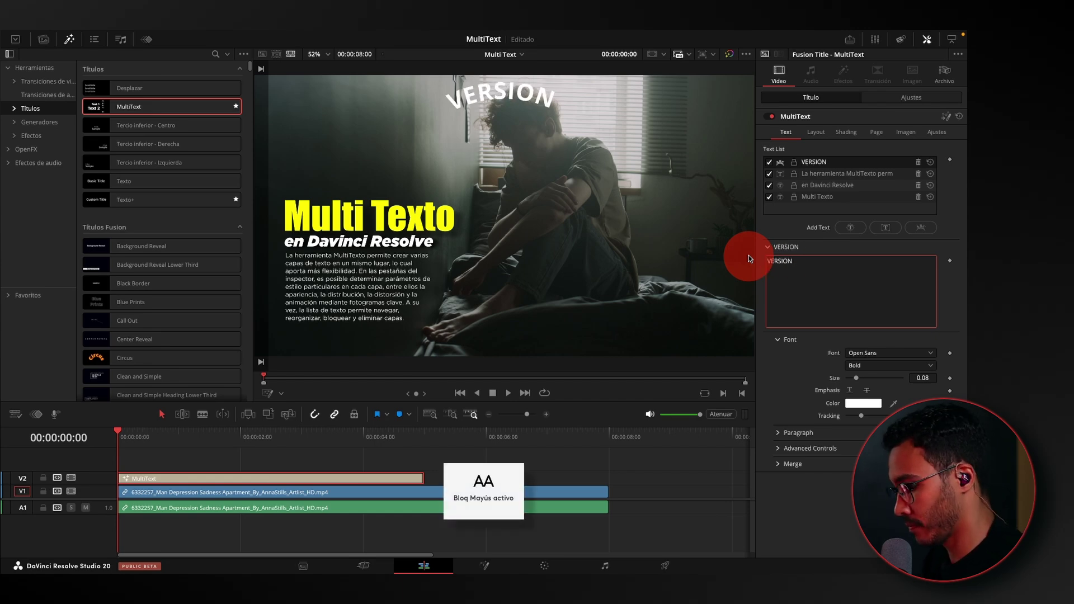
type(" 20")
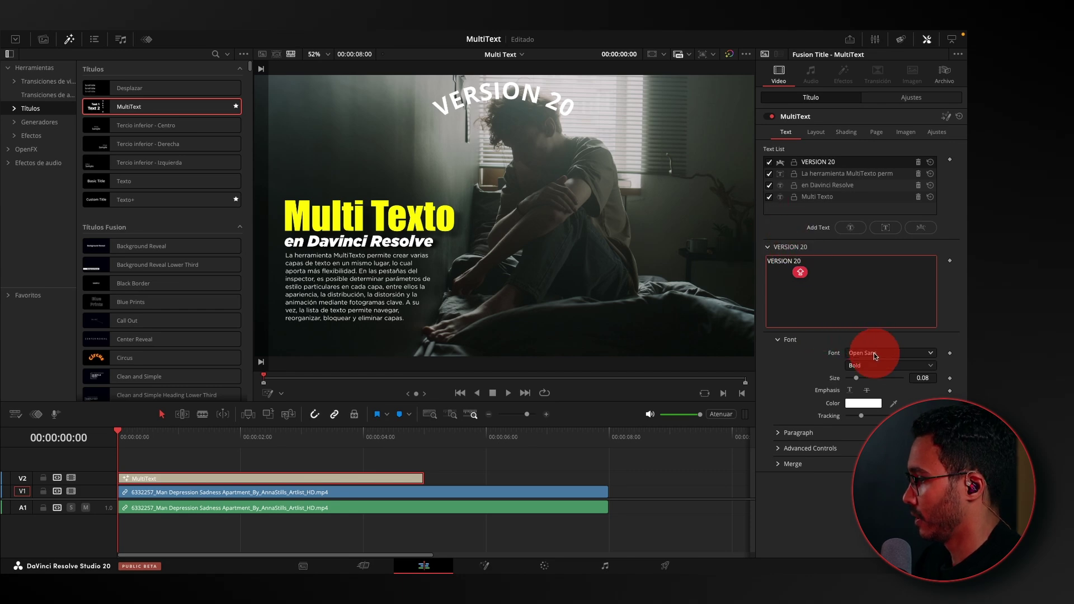
left_click(875, 357)
key("i")
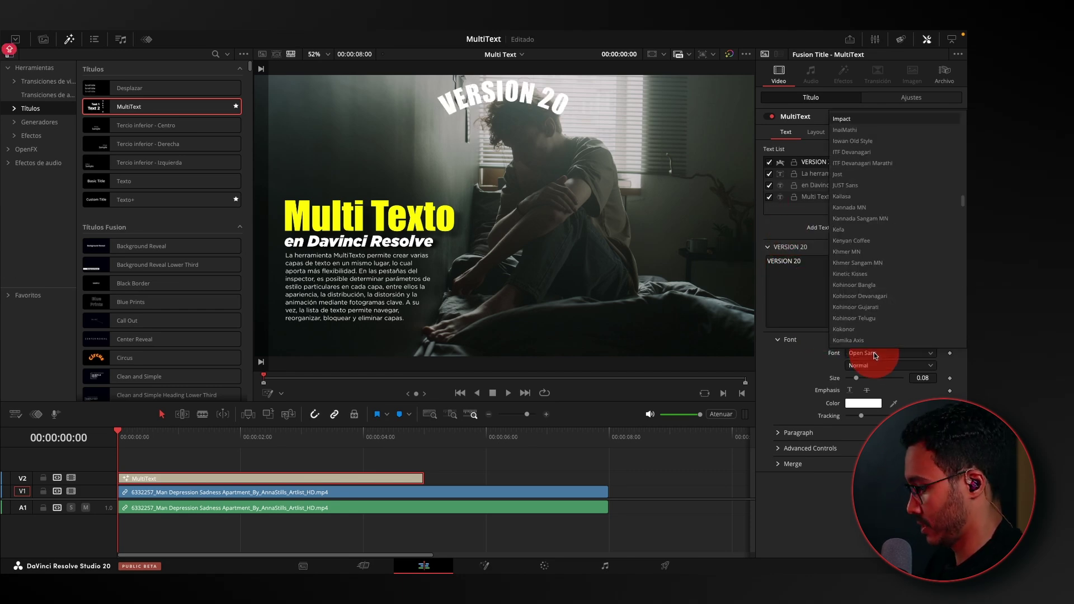
key("Return")
Move the VERSION 20 text toward the heading, then delete that layer
left_click(818, 130)
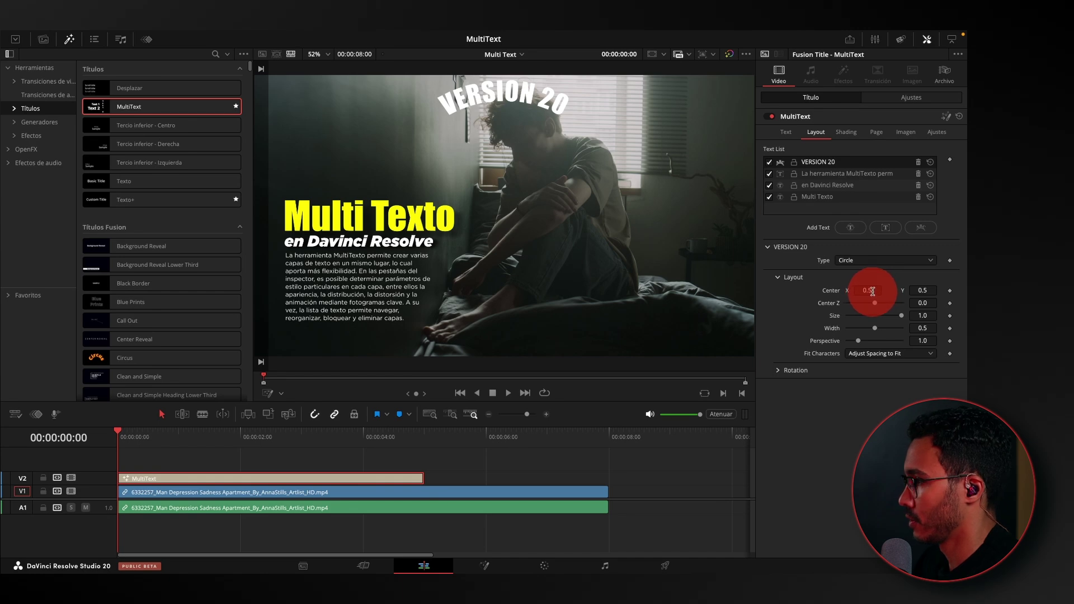
left_click_drag(872, 291, 736, 290)
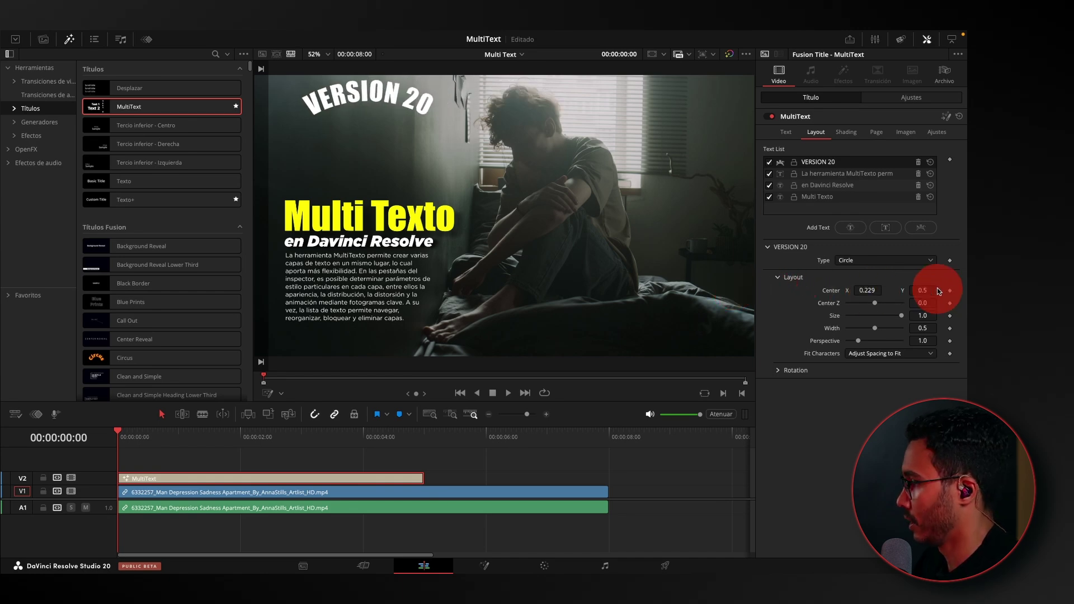
left_click_drag(933, 289, 796, 310)
left_click_drag(868, 291, 874, 294)
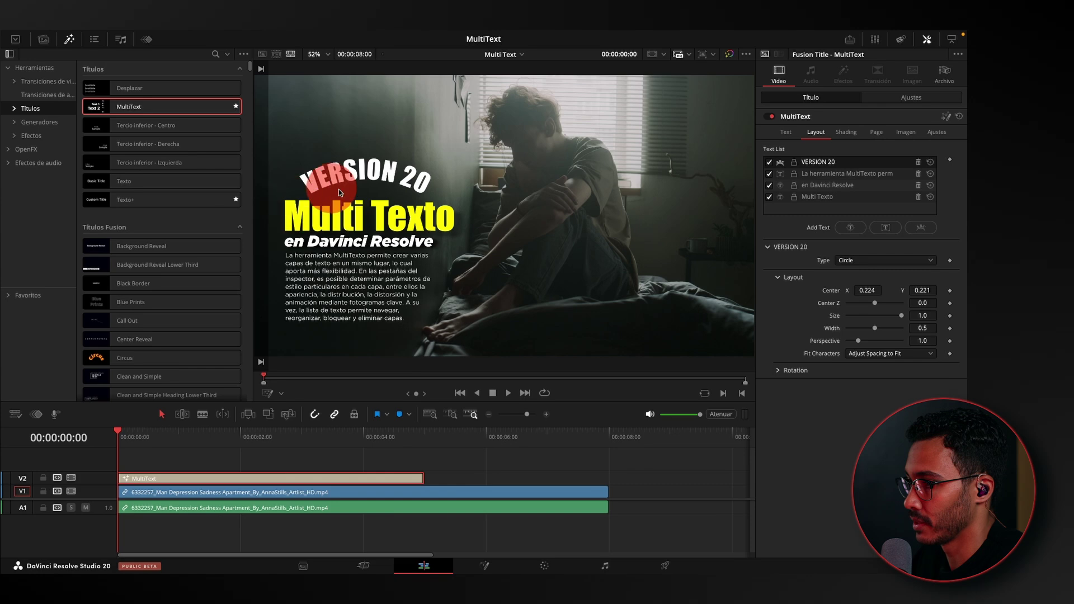
left_click(918, 162)
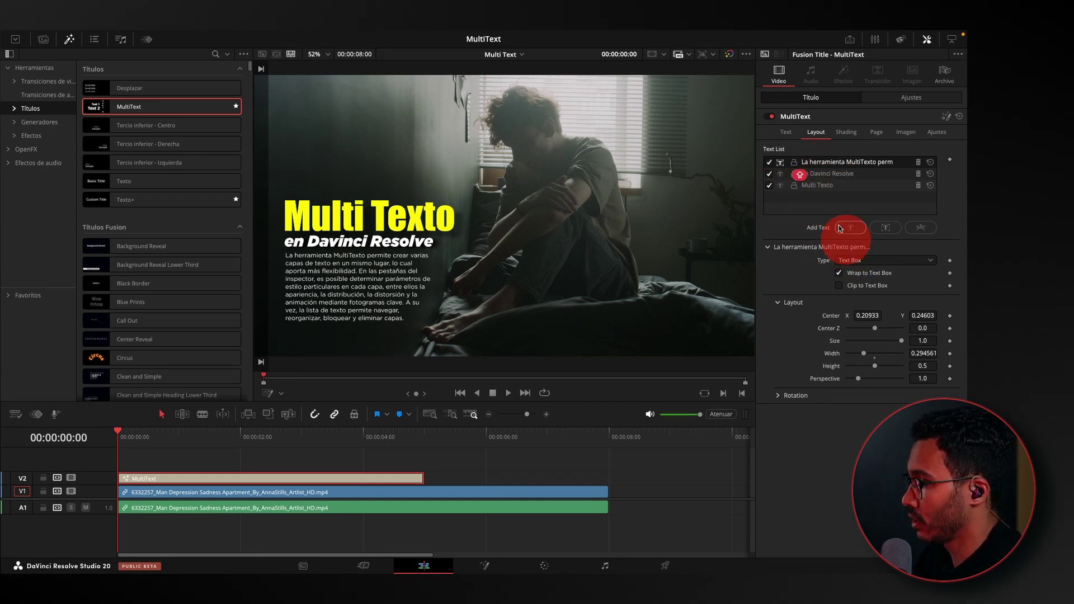
Colour the paragraph text Turquoise using the Colors picker
left_click(790, 137)
left_click(864, 403)
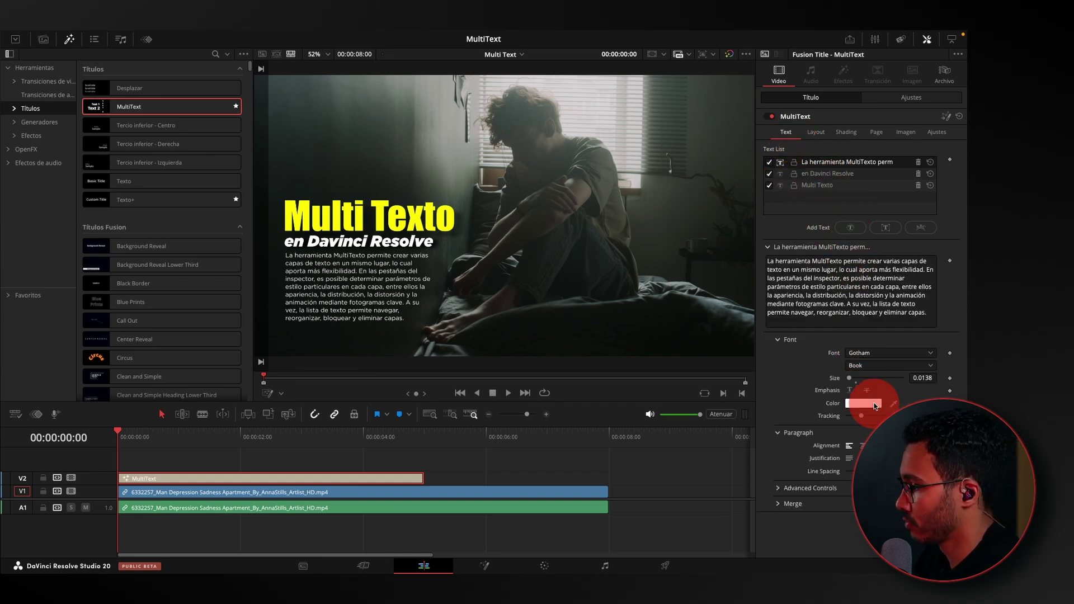
left_click(858, 269)
left_click(871, 286)
left_click(872, 252)
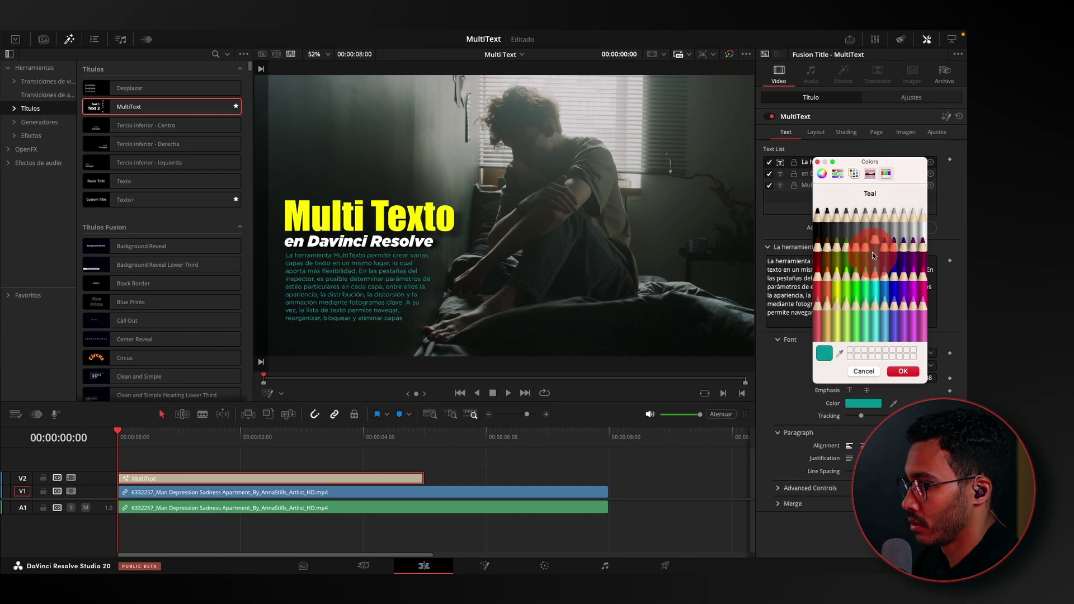
left_click(864, 241)
left_click(881, 286)
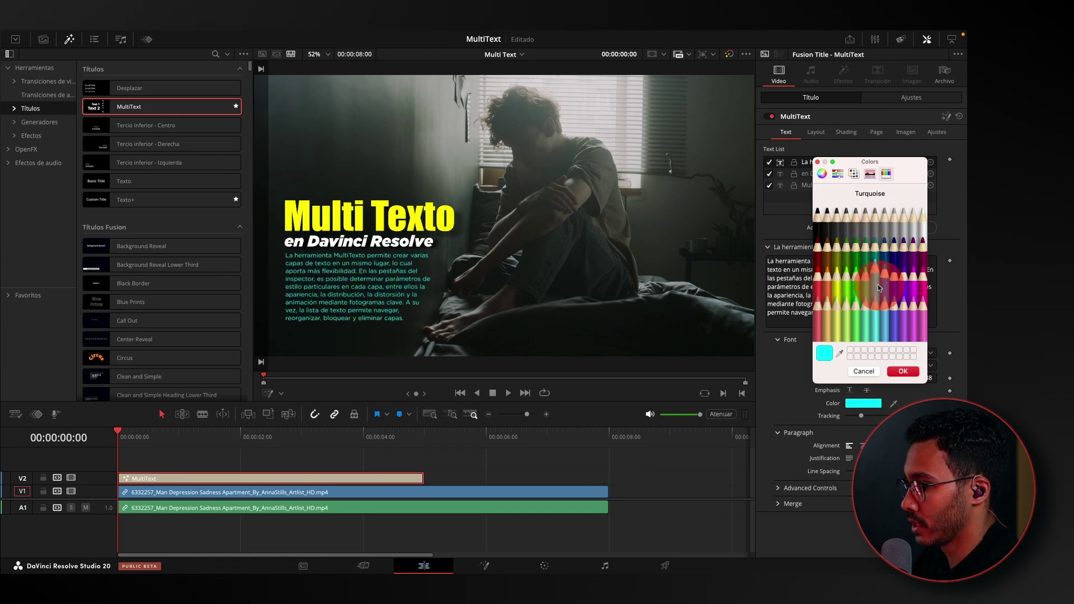
left_click(873, 291)
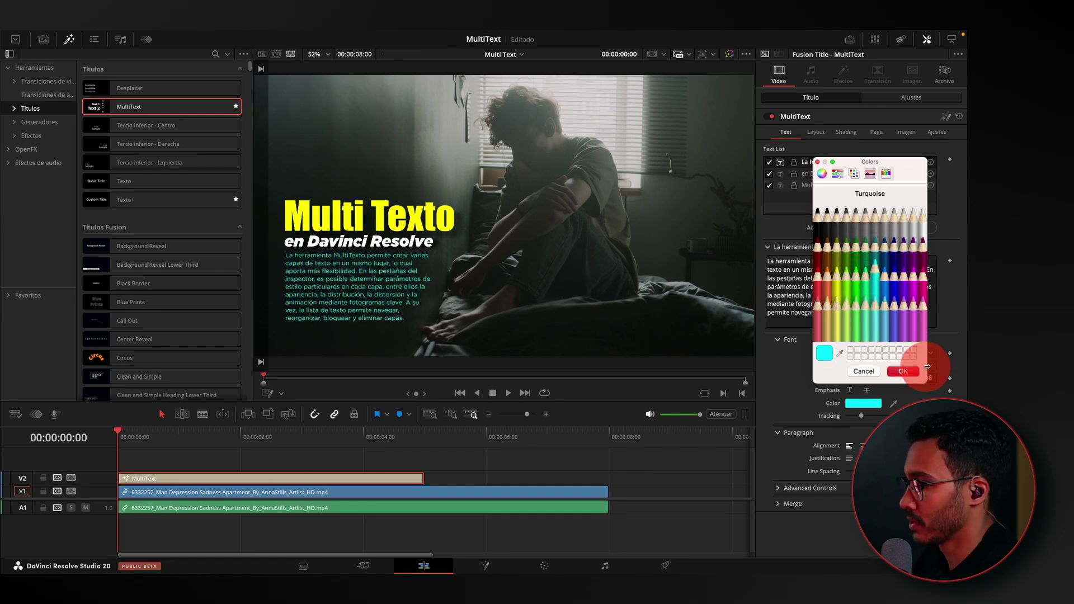
left_click(905, 370)
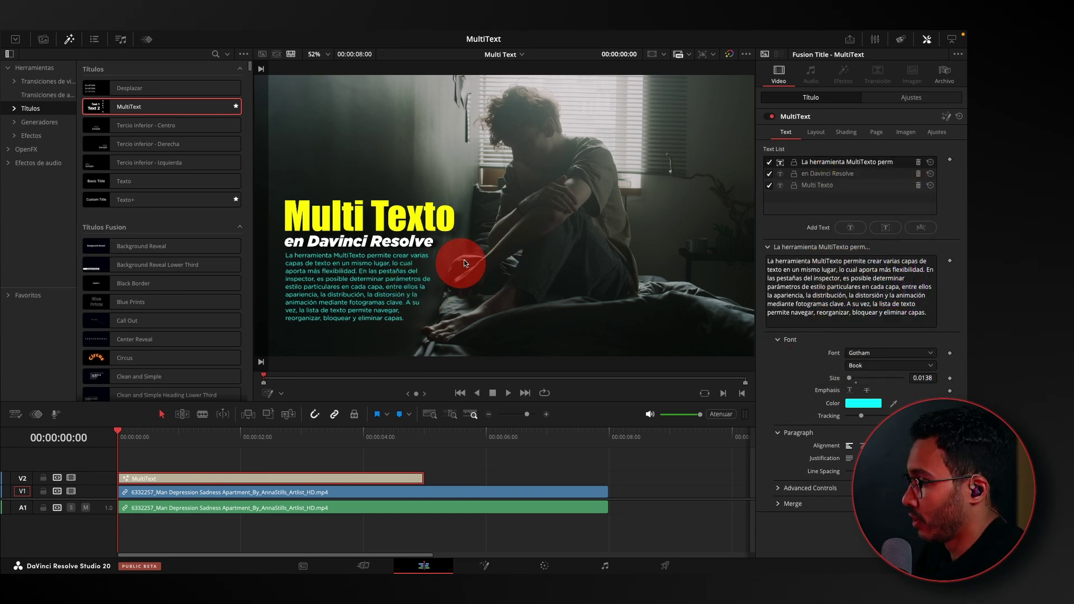
Order the Text List as Multi Texto, en Davinci Resolve, then the La herramienta paragraph
left_click(769, 164)
left_click(769, 173)
key("Caps_Lock")
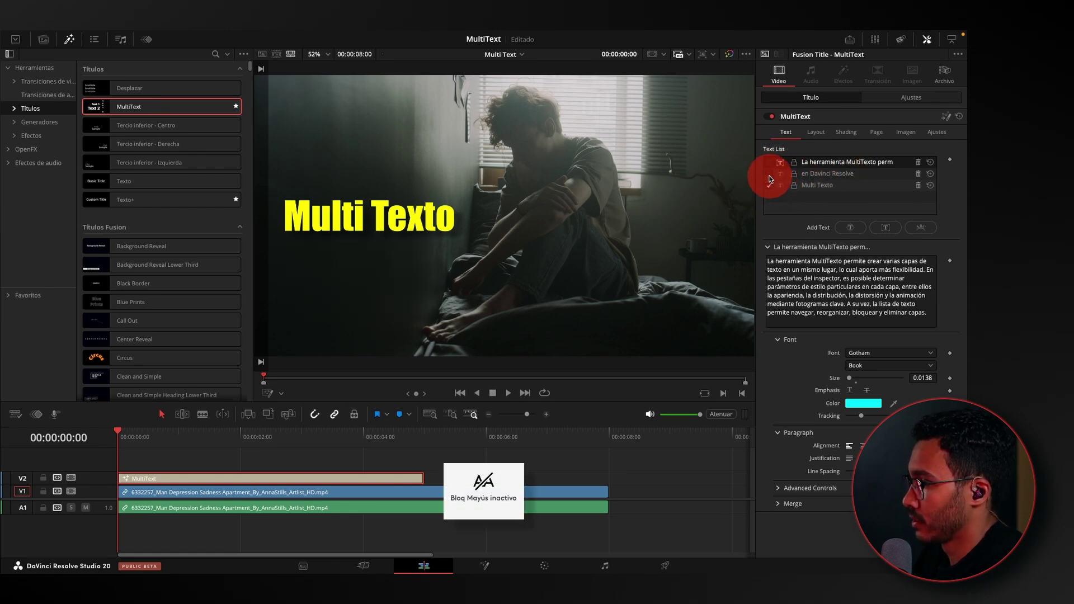
left_click(770, 170)
left_click(770, 164)
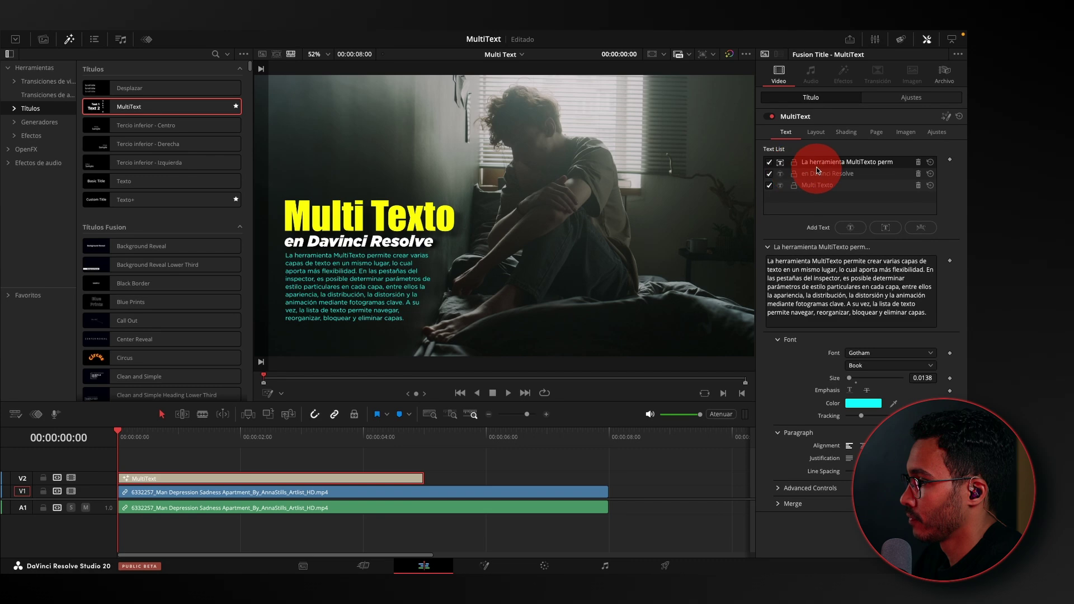
mouse_move(820, 169)
left_mouse_down()
mouse_move(822, 183)
mouse_move(818, 162)
left_mouse_up()
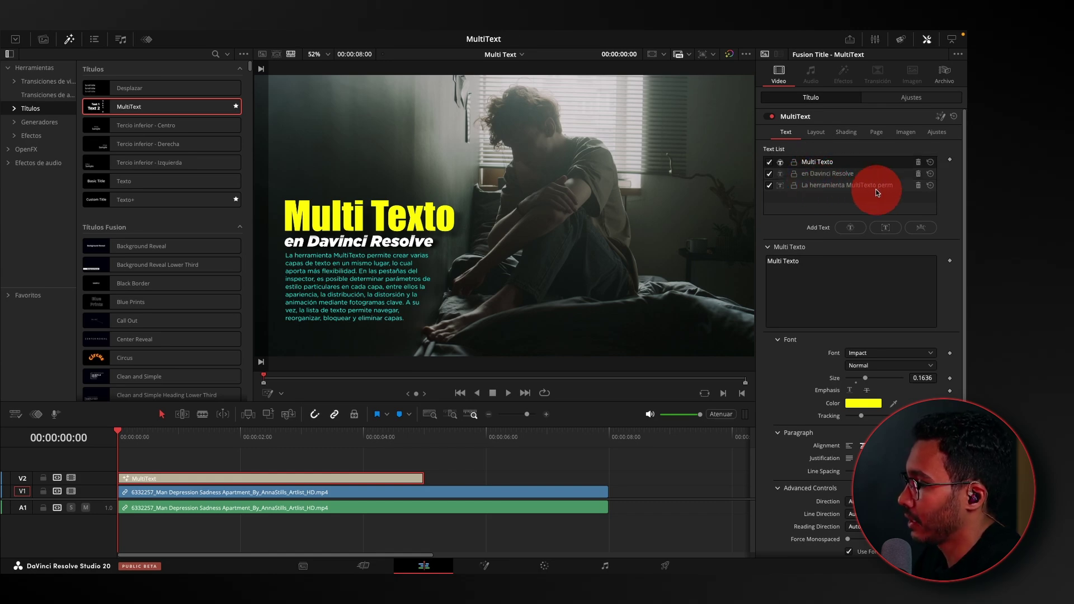
left_click_drag(876, 191, 812, 195)
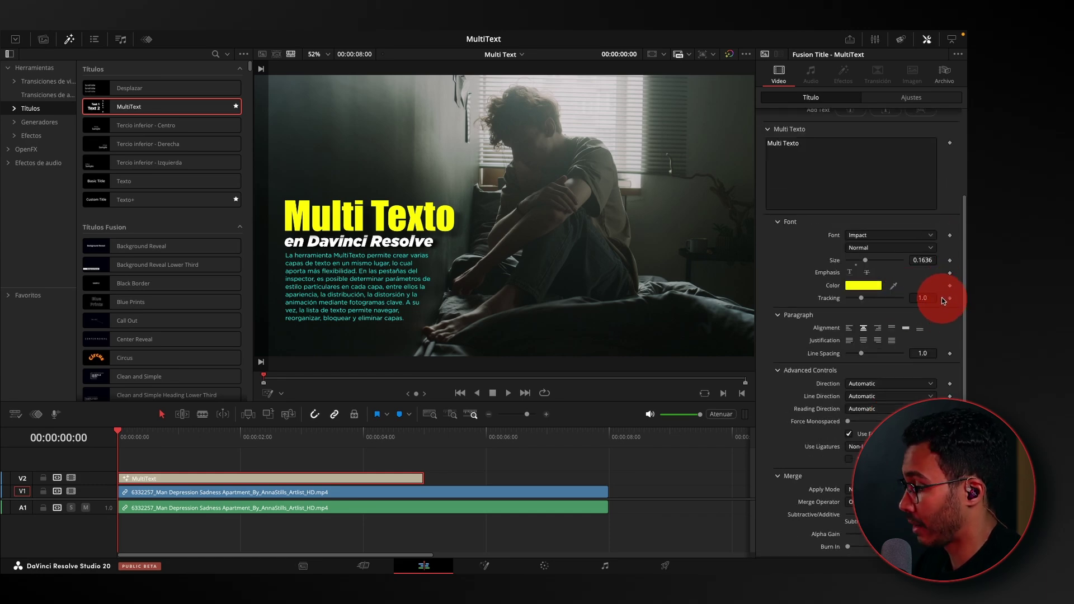
scroll(895, 268, "up", 4)
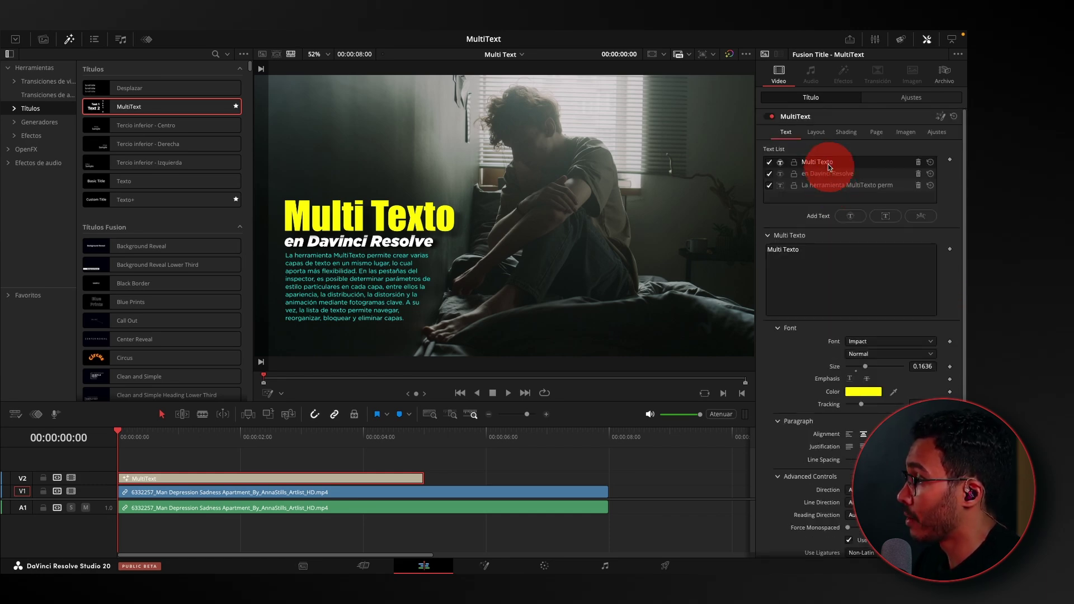
Keyframe the Multi Texto heading's Center X from -0.147 at frame 0 to 0.23 at frame 10
left_click(818, 134)
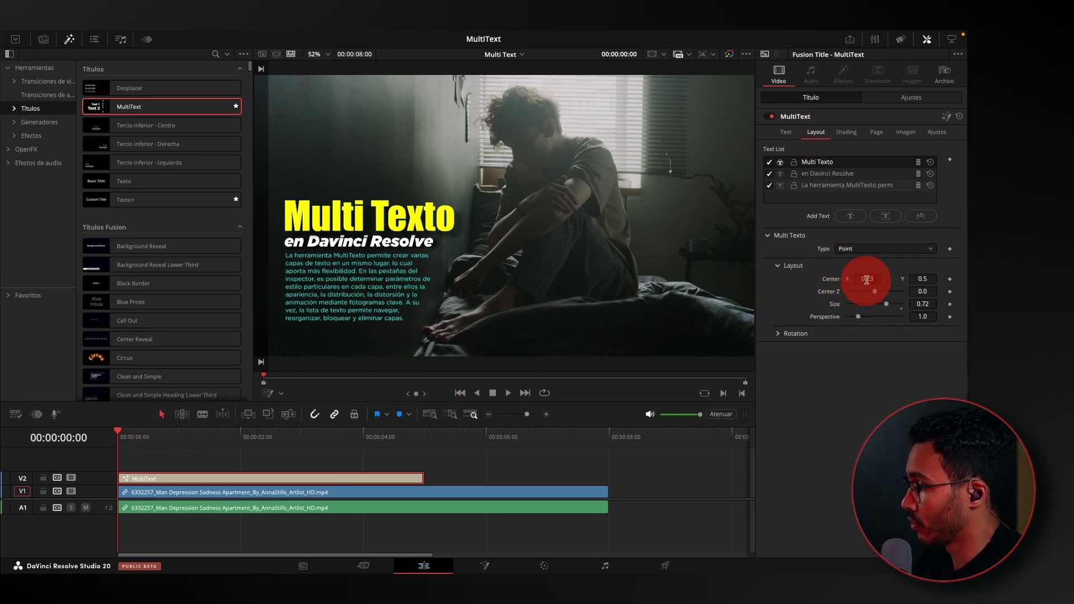
left_click_drag(872, 279, 964, 285)
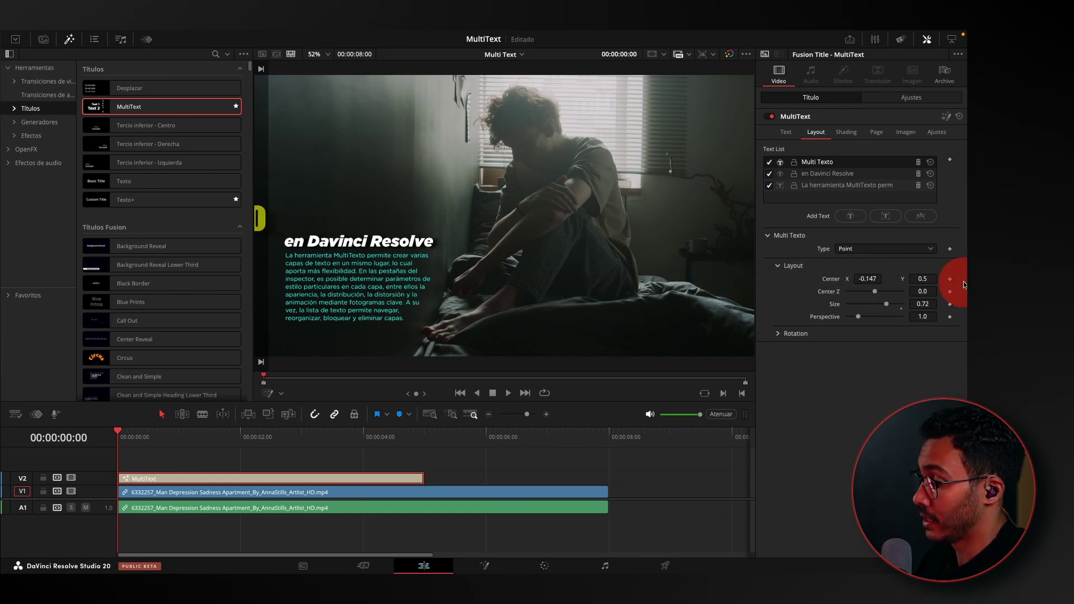
left_click(676, 334)
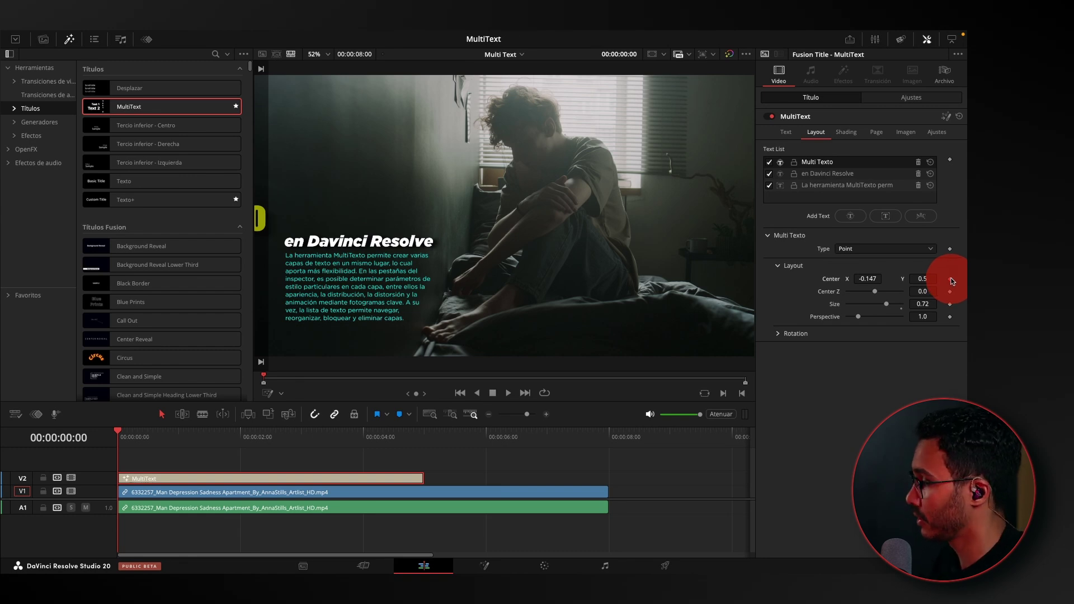
key("space")
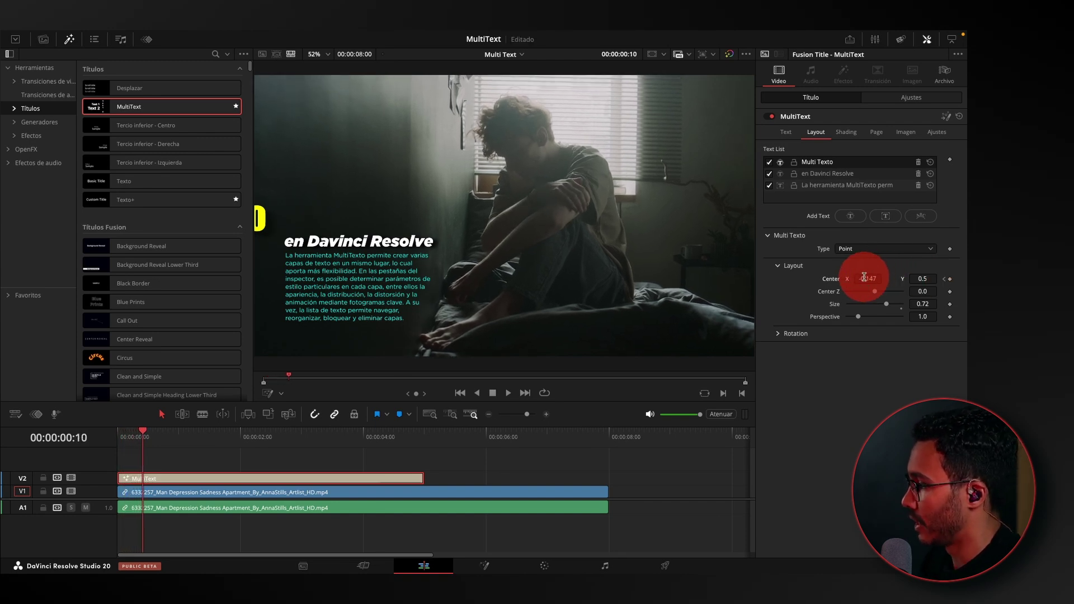
mouse_move(867, 279)
left_mouse_down()
mouse_move(951, 279)
mouse_move(579, 278)
left_mouse_up()
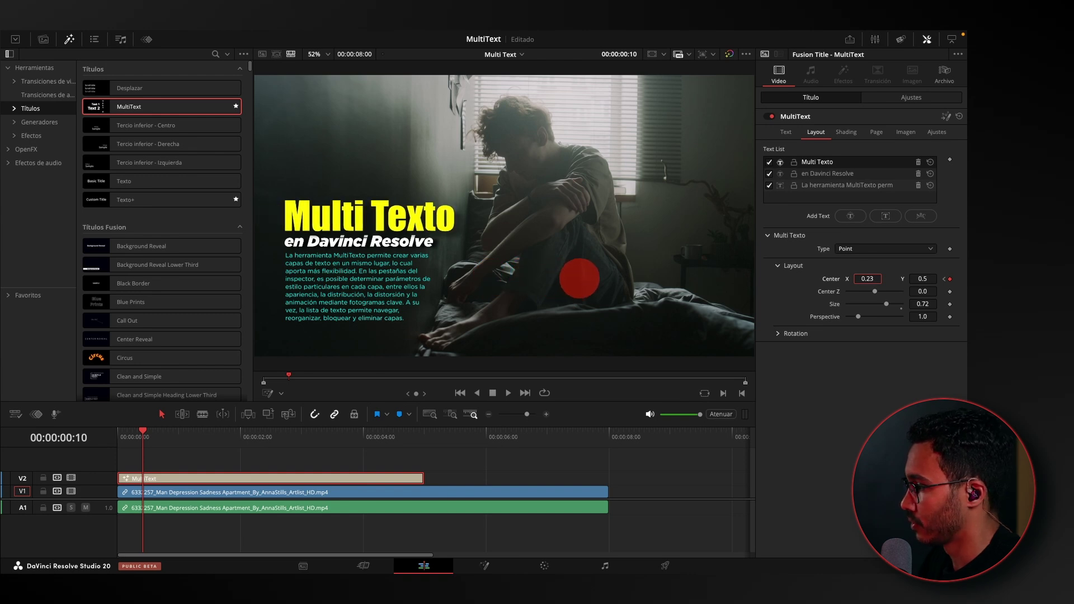
left_click(864, 276)
left_click_drag(864, 276, 679, 288)
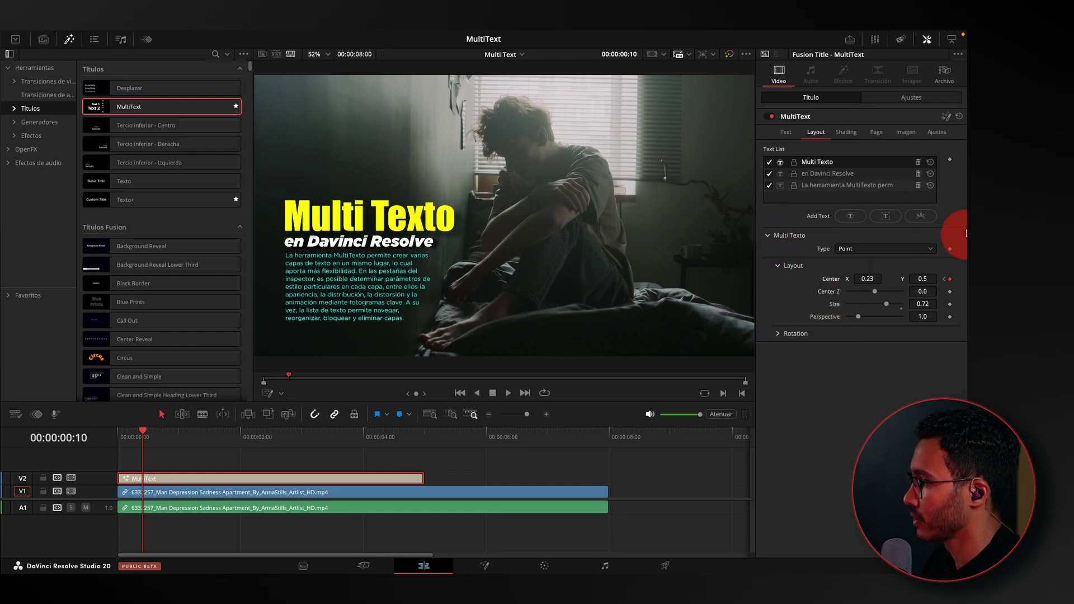
Enable Desenfoque dinámico (motion blur) on the title with Calidad 8
left_click(937, 134)
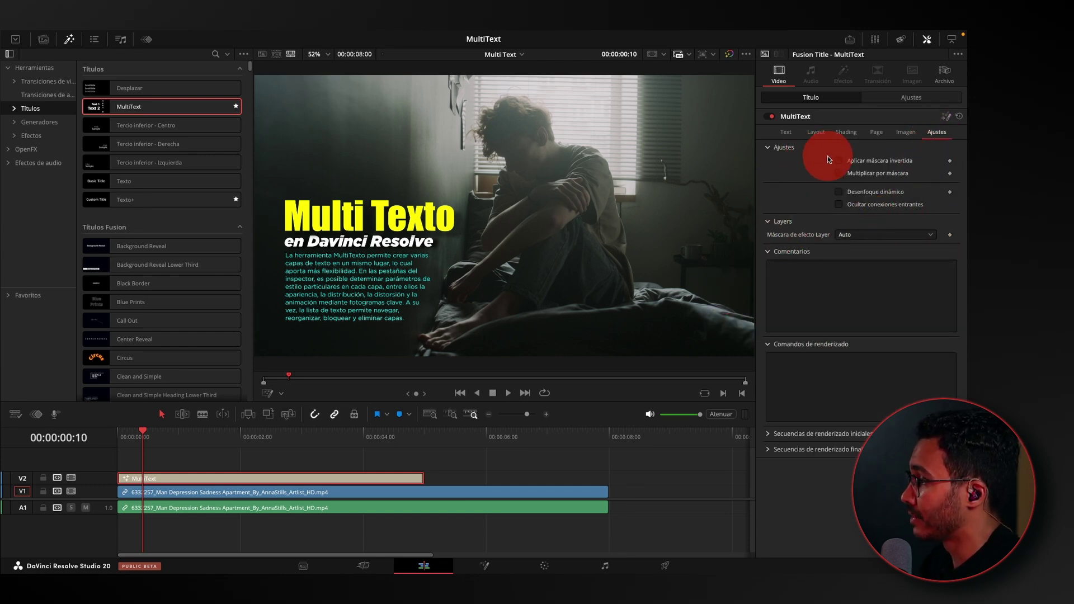
left_click(841, 192)
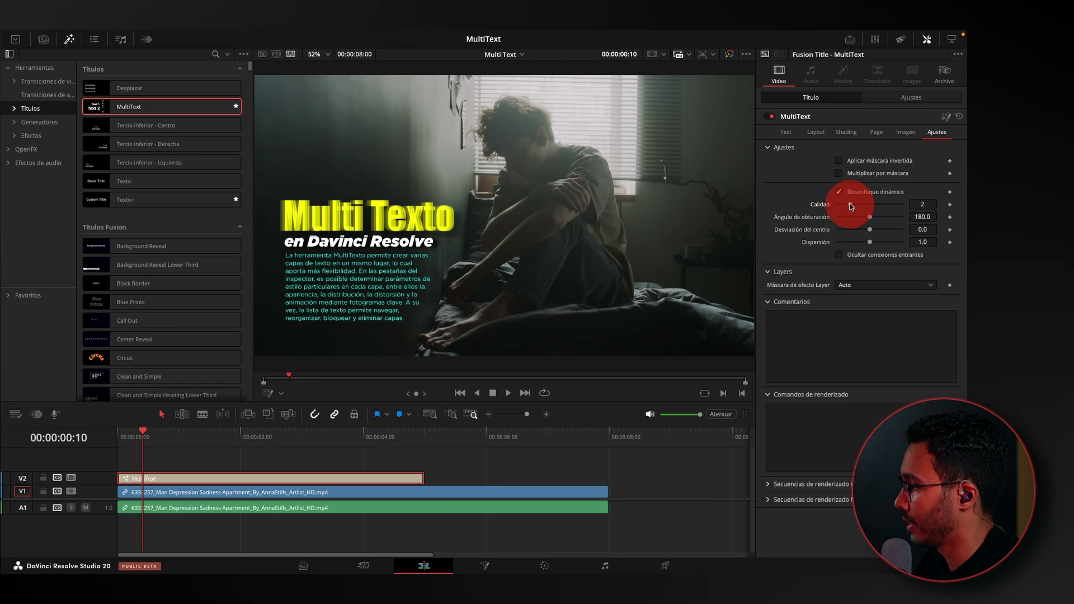
left_click_drag(852, 205, 870, 205)
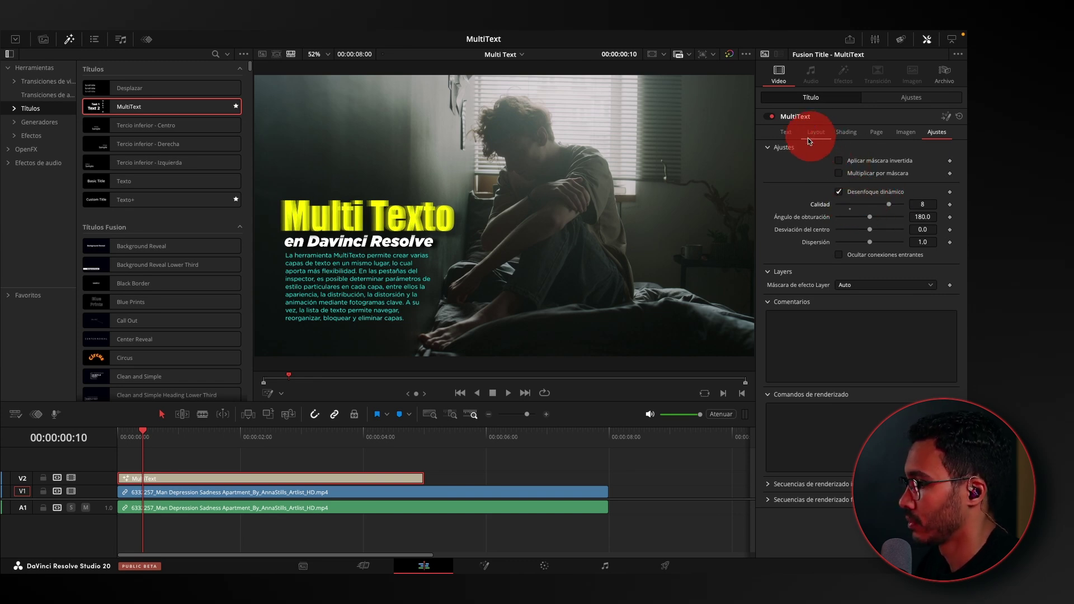
Play the title from the start twice to preview the blurred heading slide-in
left_click_drag(132, 437, 111, 437)
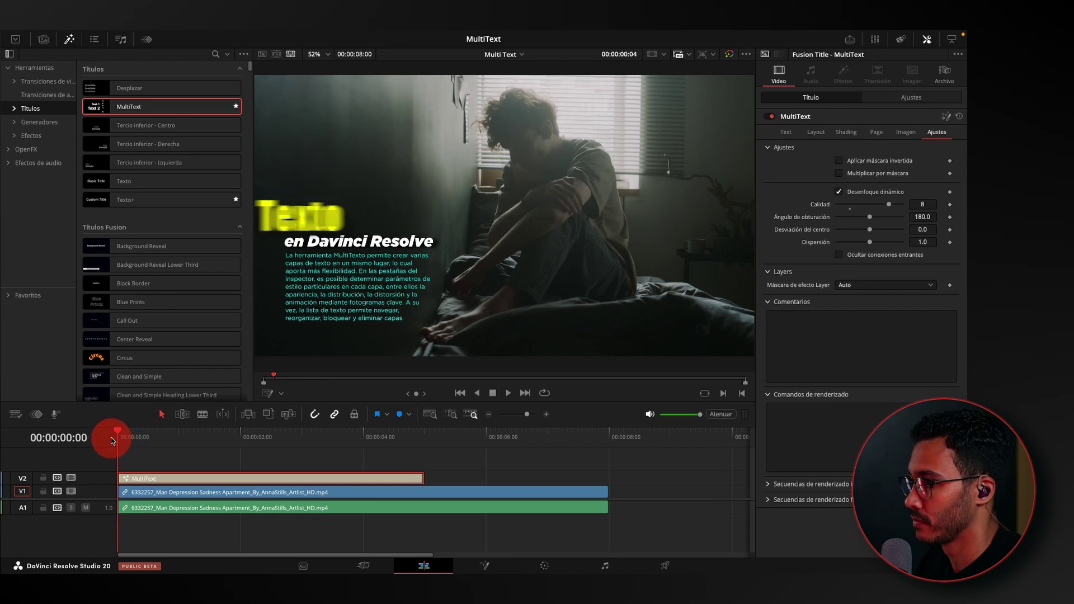
key("space")
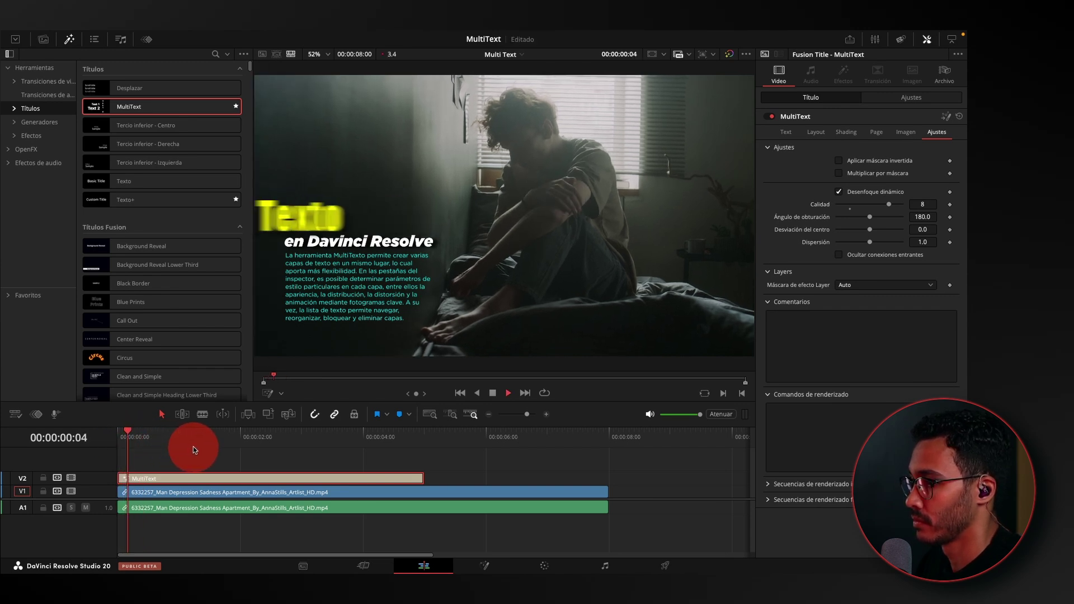
key("space")
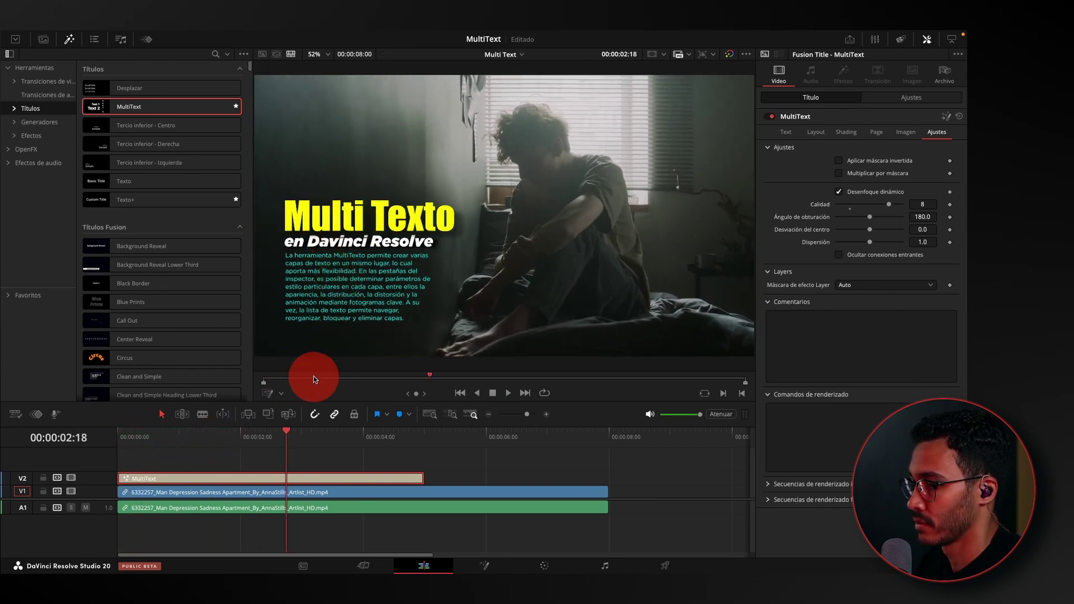
left_click_drag(240, 433, 113, 434)
key("space")
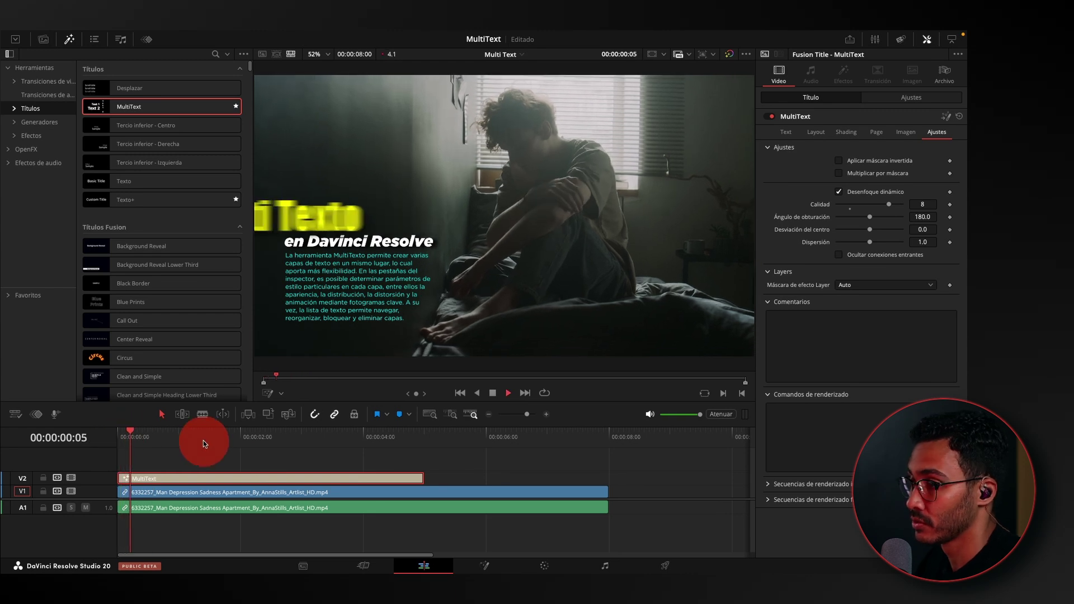
key("space")
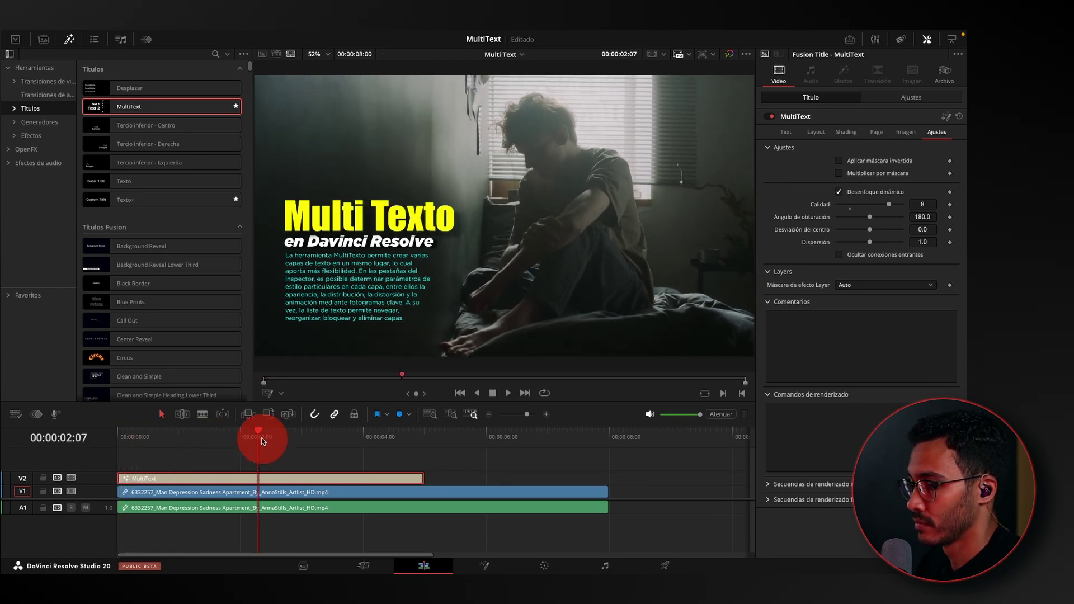
Select the en Davinci Resolve subtitle and set its starting Center X to -0.152, off the left edge
left_click(179, 434)
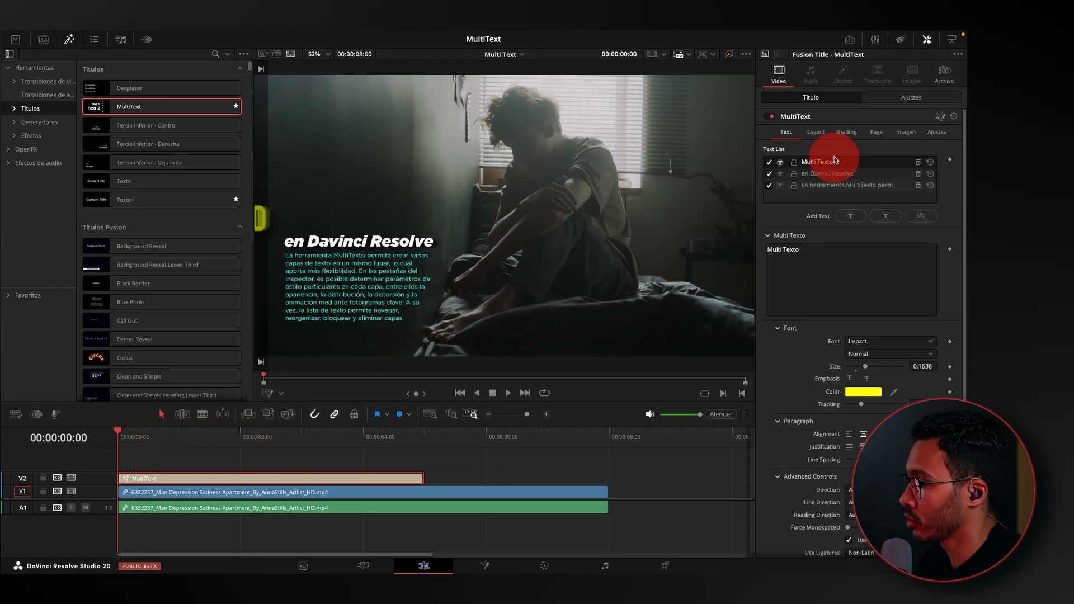
left_click(860, 177)
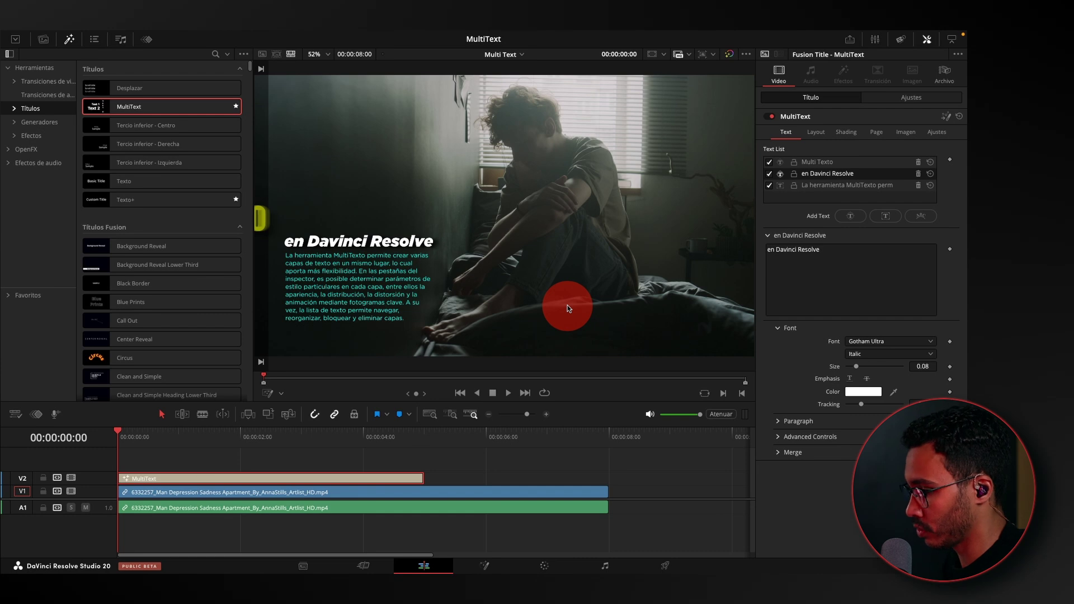
key("space")
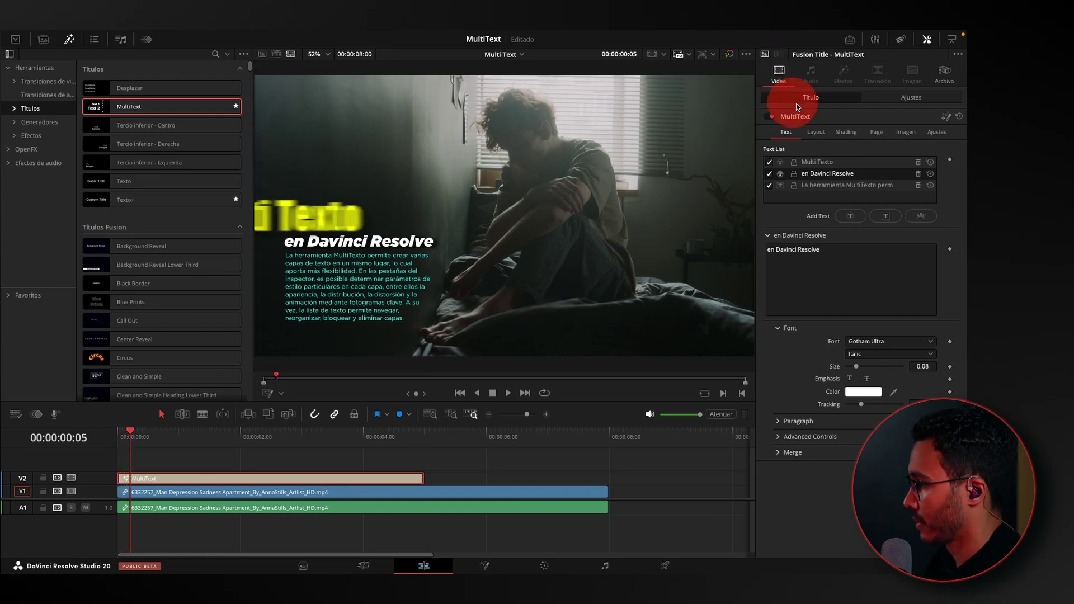
left_click(820, 135)
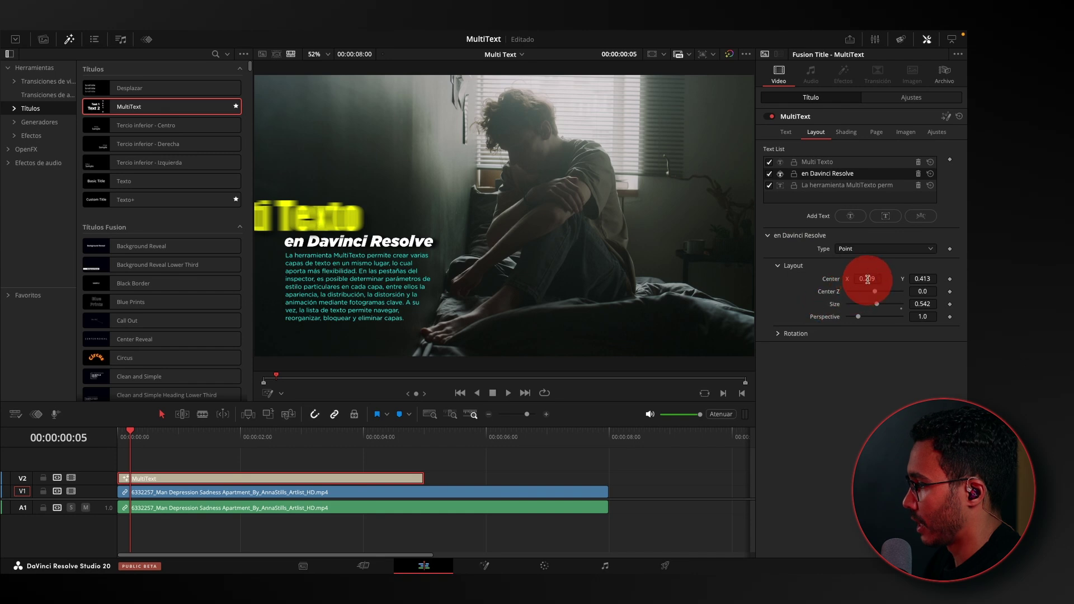
left_click_drag(867, 279, 663, 288)
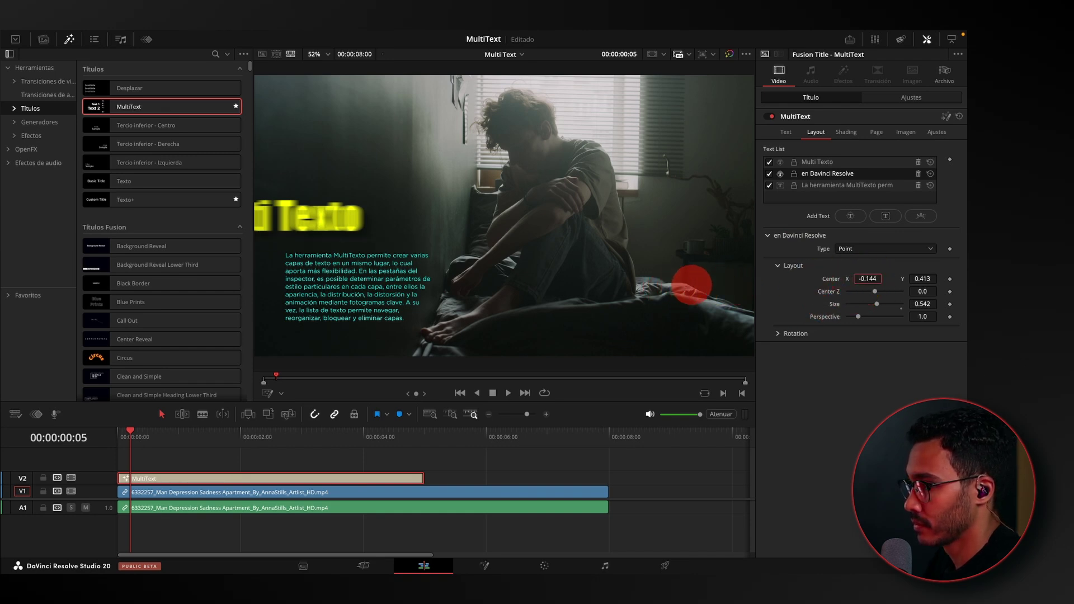
left_click_drag(688, 285, 687, 285)
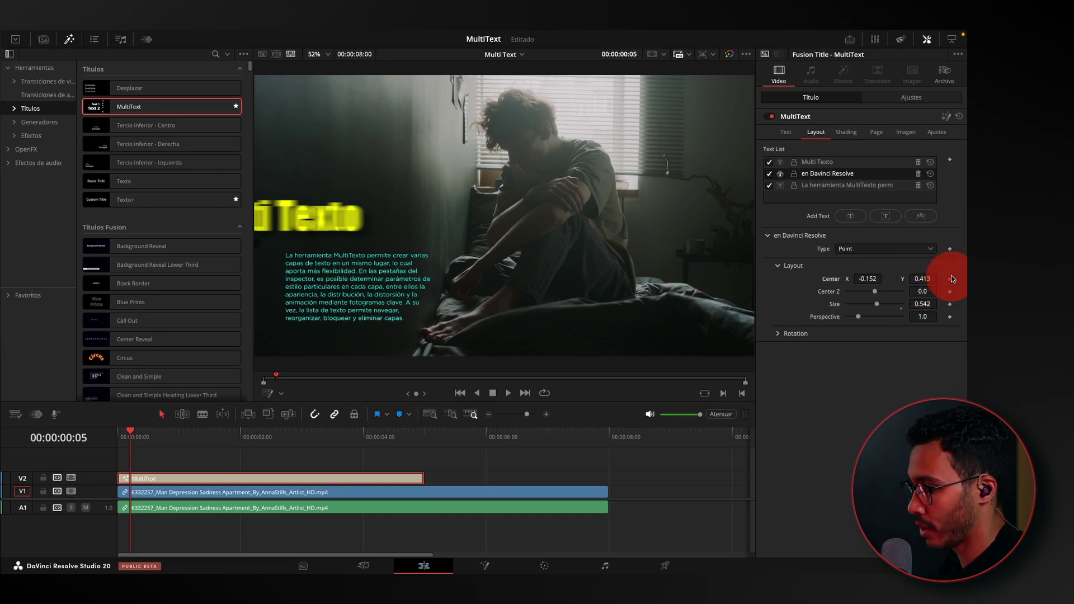
Three frames later, slide the subtitle in to Center X 0.211 and scrub to check
key("Right")
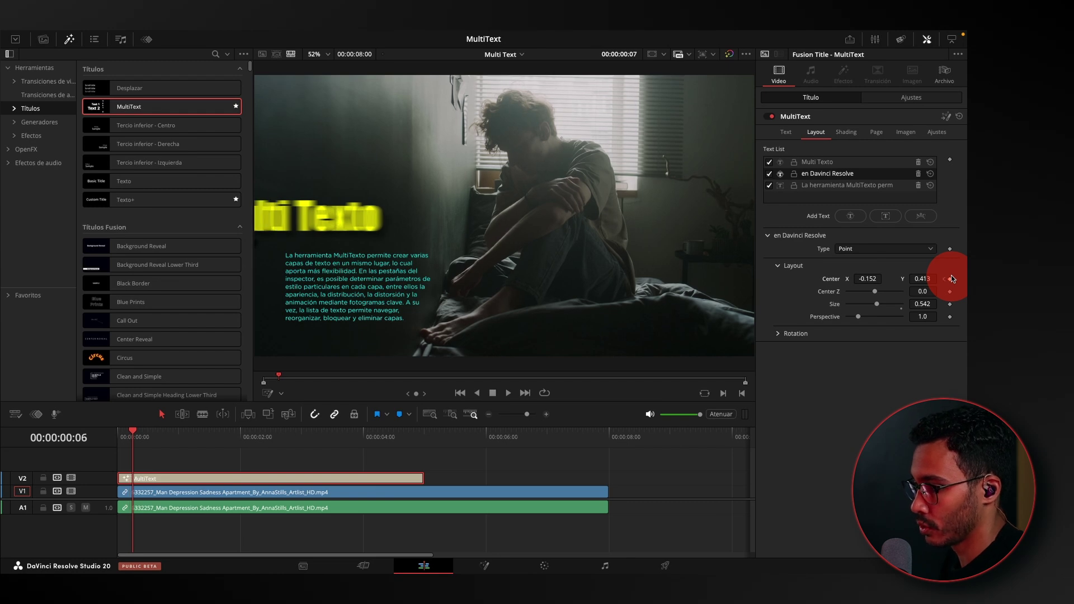
key("Right")
key("Right")
key("Right")
key("Right")
key("Right")
key("Right")
key("Right")
key("Right")
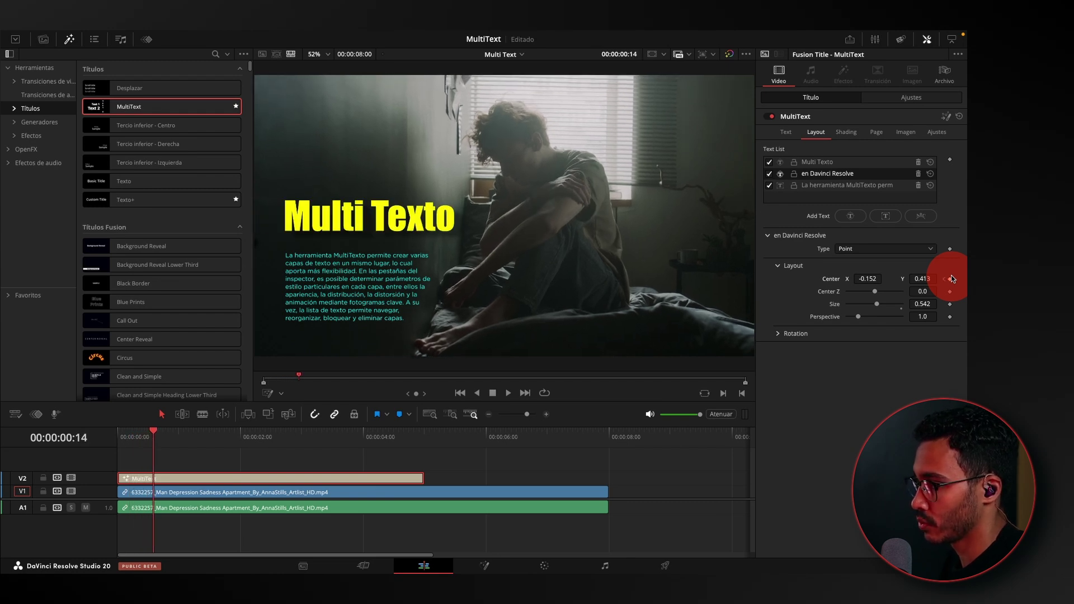
key("Right")
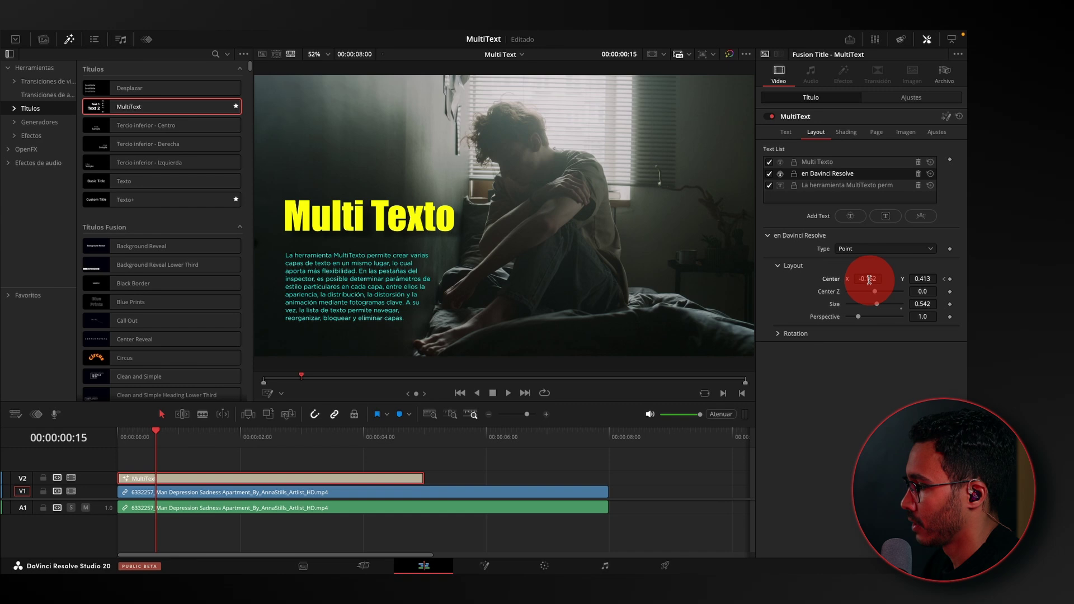
mouse_move(869, 279)
left_mouse_down()
mouse_move(541, 280)
mouse_move(579, 276)
left_mouse_up()
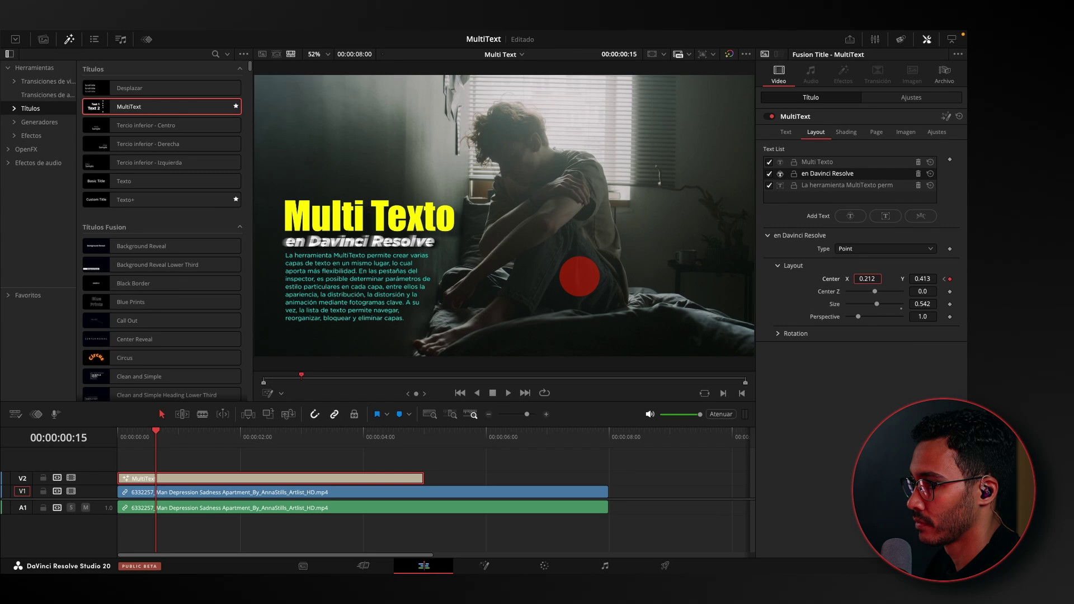
left_click_drag(579, 275, 578, 276)
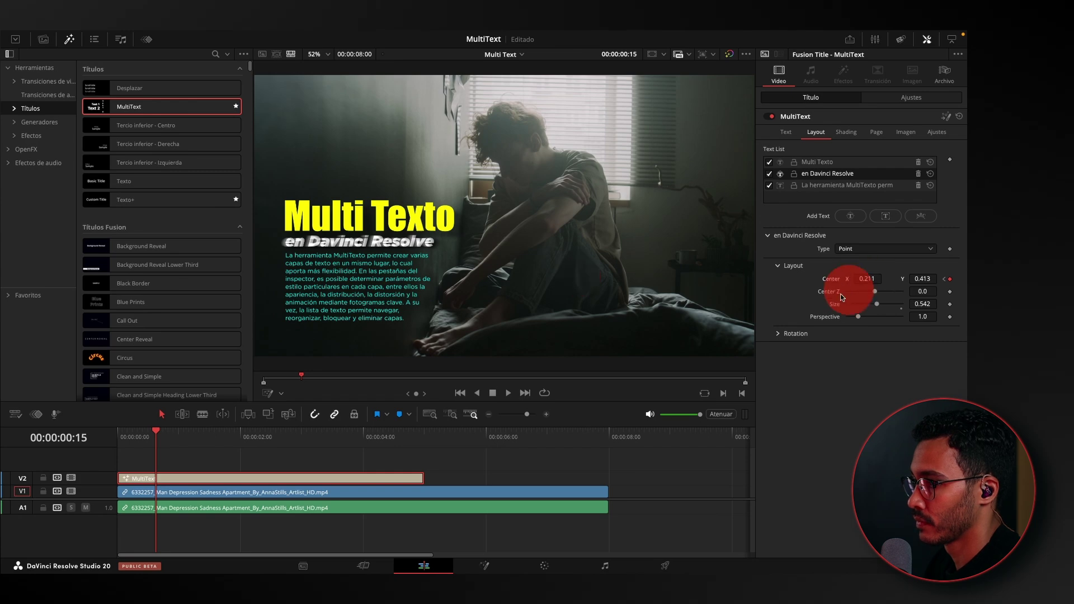
mouse_move(151, 435)
left_mouse_down()
mouse_move(129, 435)
mouse_move(186, 436)
left_mouse_up()
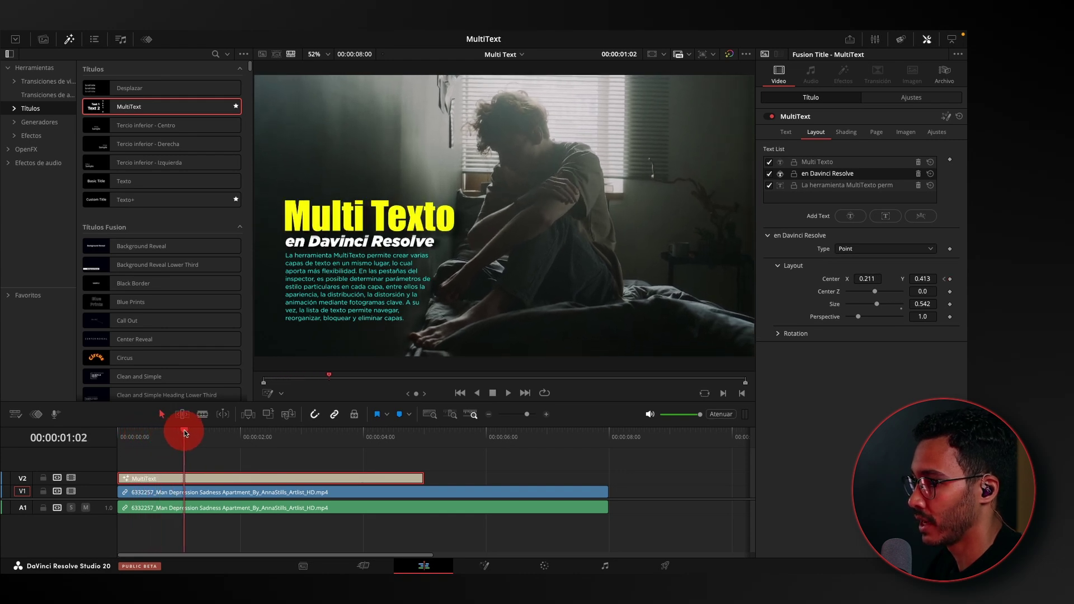
left_click(442, 336)
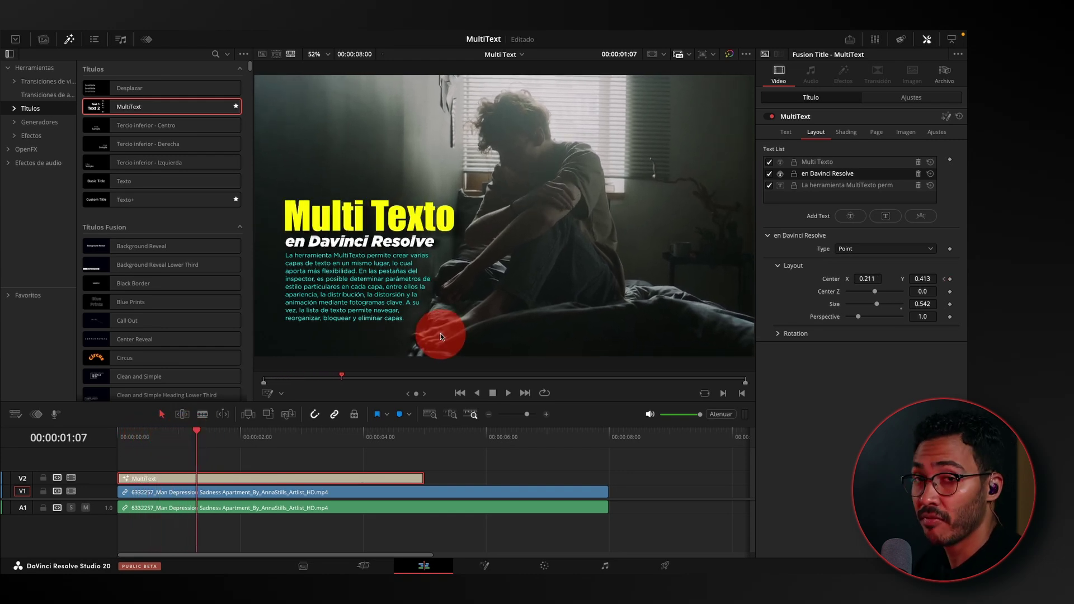
Select the paragraph layer and push its Center Y below the frame to -0.12397
left_click(833, 185)
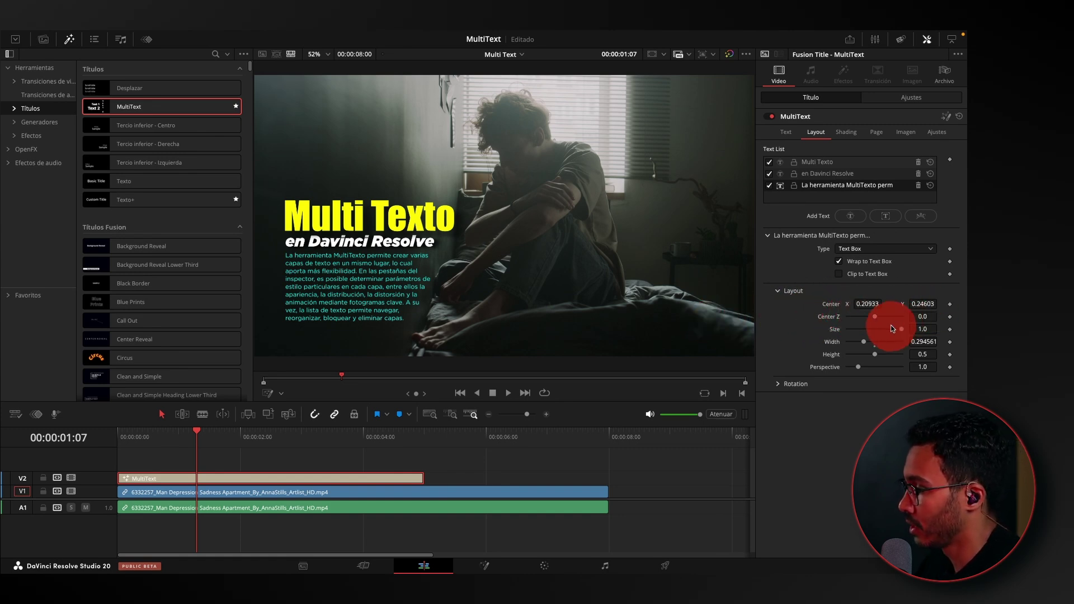
mouse_move(902, 337)
left_mouse_down()
mouse_move(861, 337)
mouse_move(900, 334)
left_mouse_up()
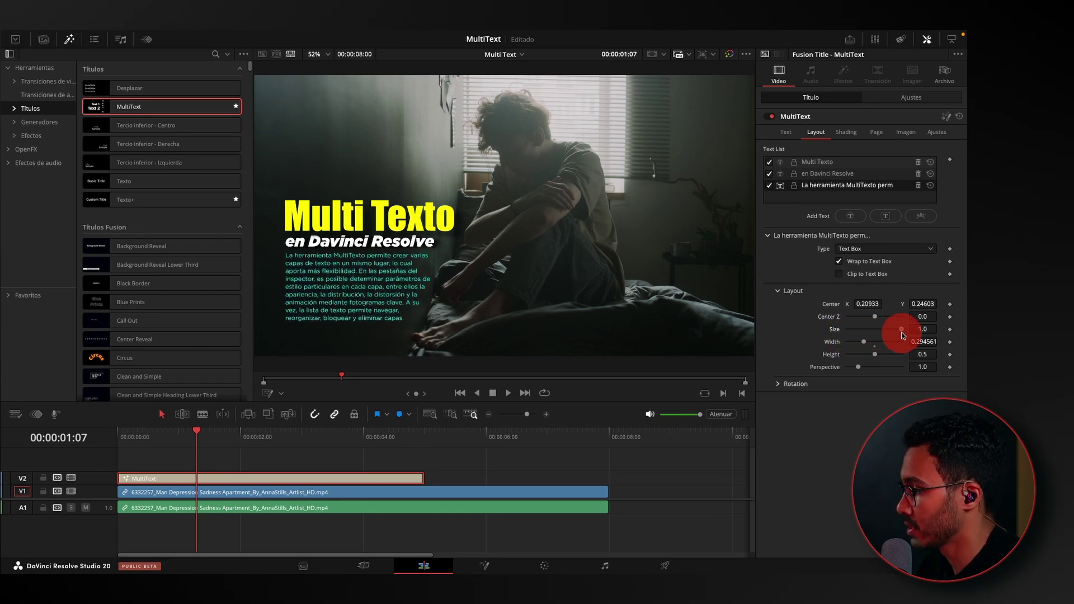
left_click(786, 132)
left_click(860, 342)
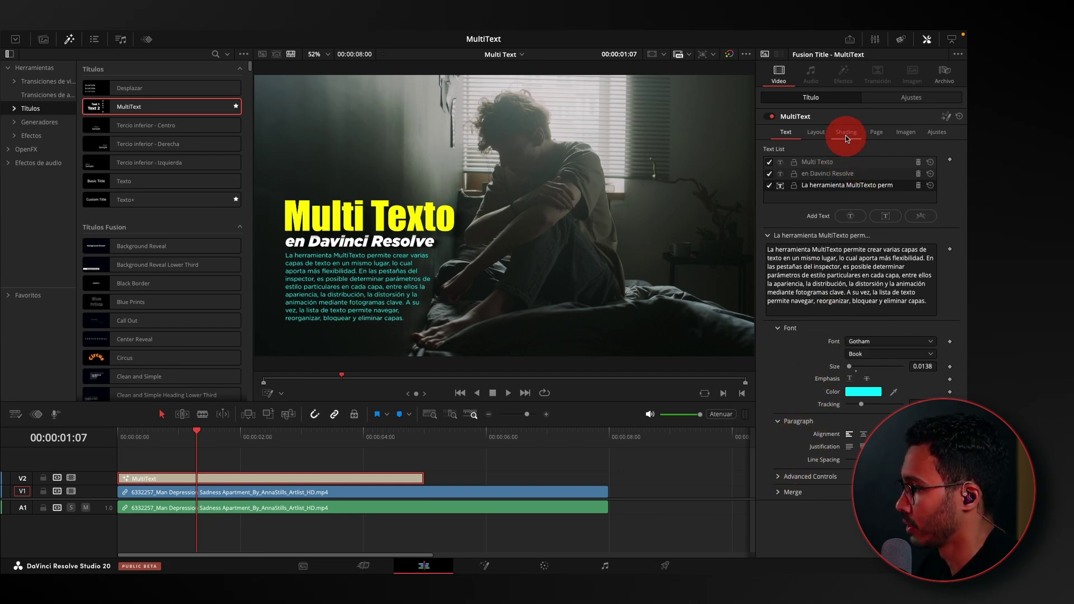
left_click(816, 132)
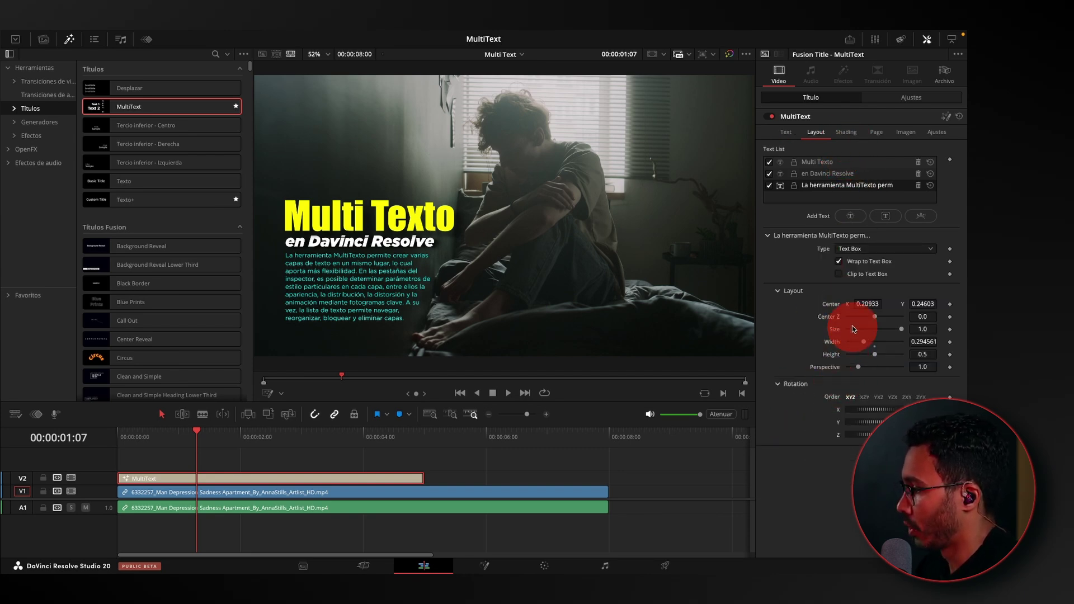
left_click_drag(912, 304, 742, 344)
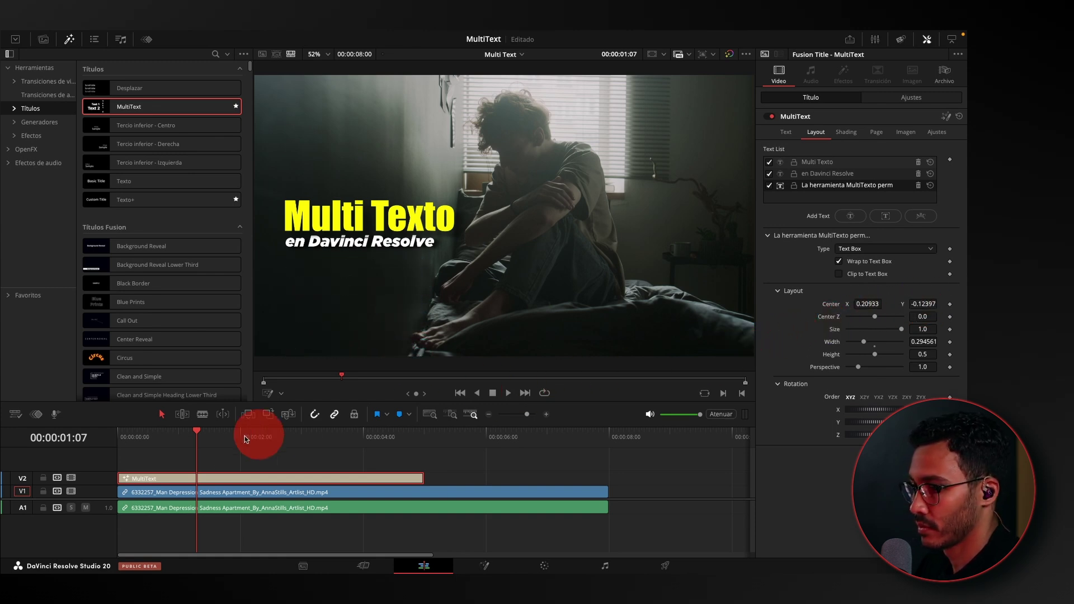
Return to the first frames and keyframe the paragraph's hidden starting position
left_click_drag(245, 438, 167, 437)
left_click(67, 437)
key("Home")
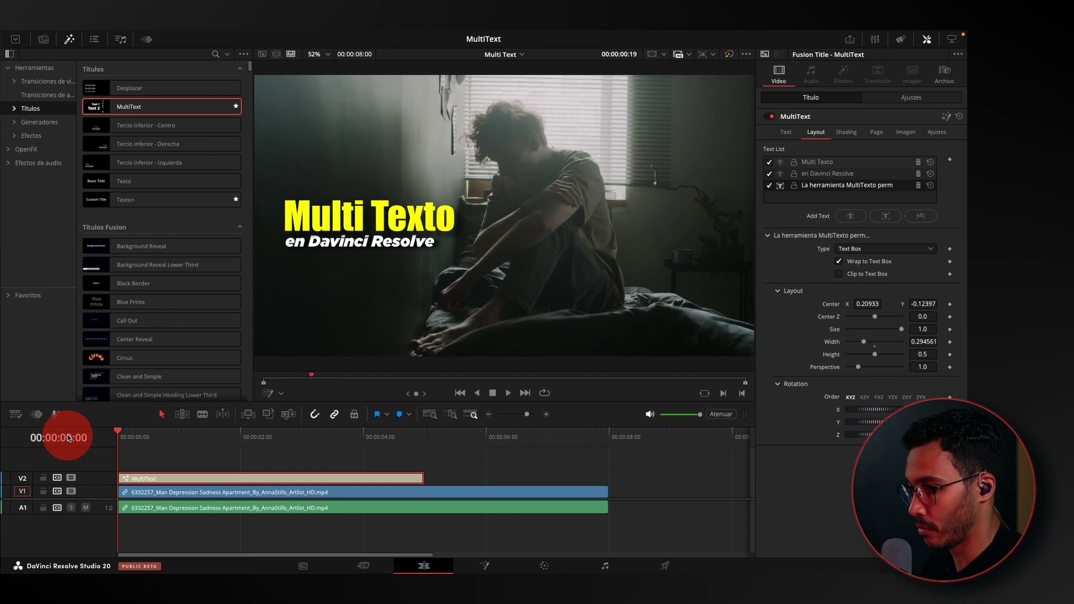
key("Right")
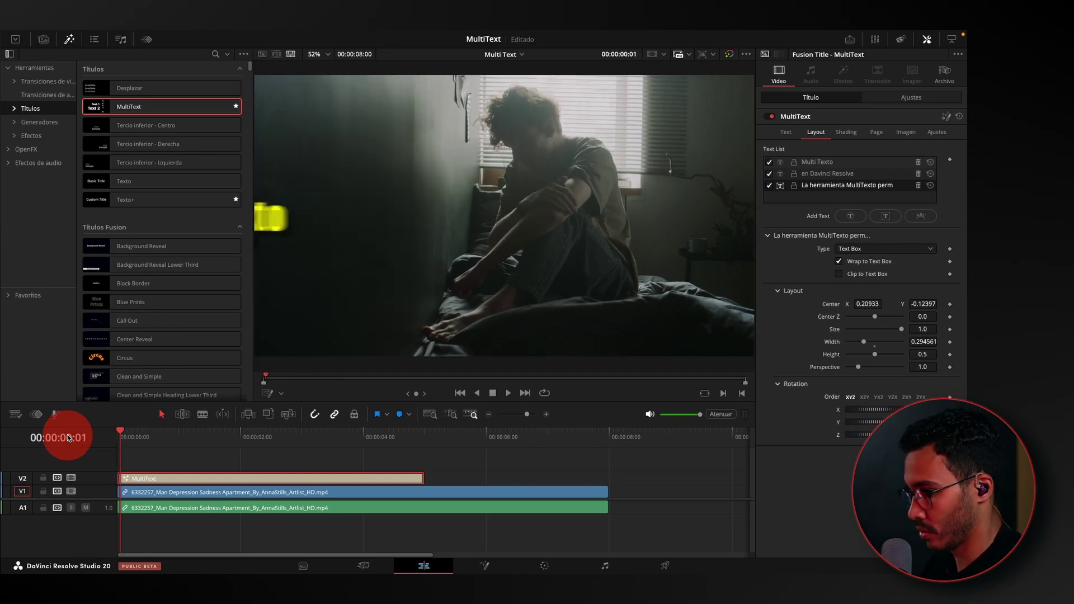
key("Right")
key("Right")
key("Right")
key("Right")
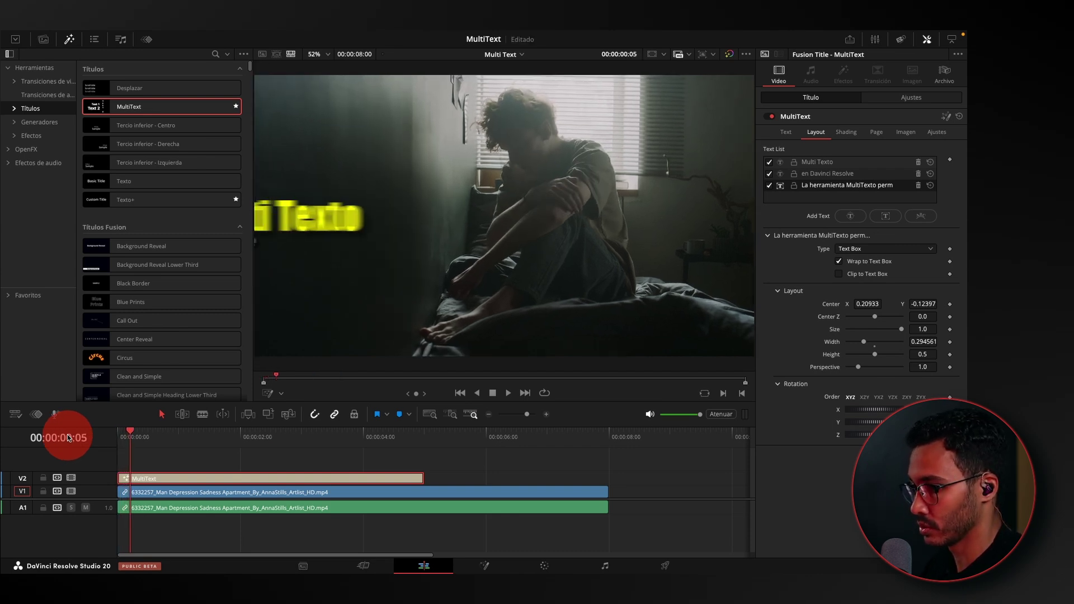
key("Right")
key("Right")
key("Right")
key("Right")
key("Right")
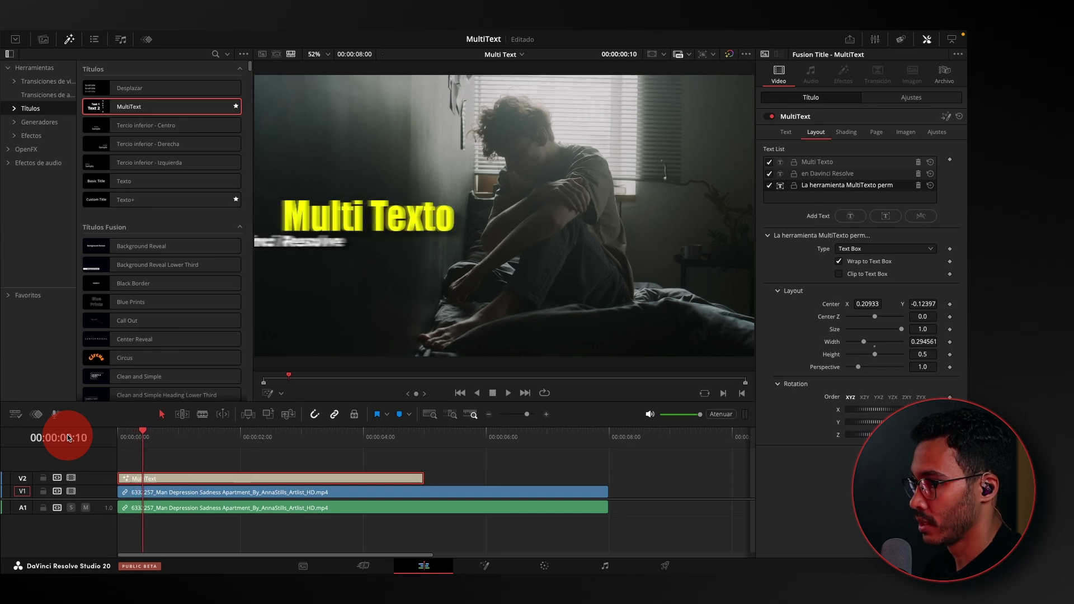
key("Right")
key("Right")
key("Right")
key("Right")
key("Right")
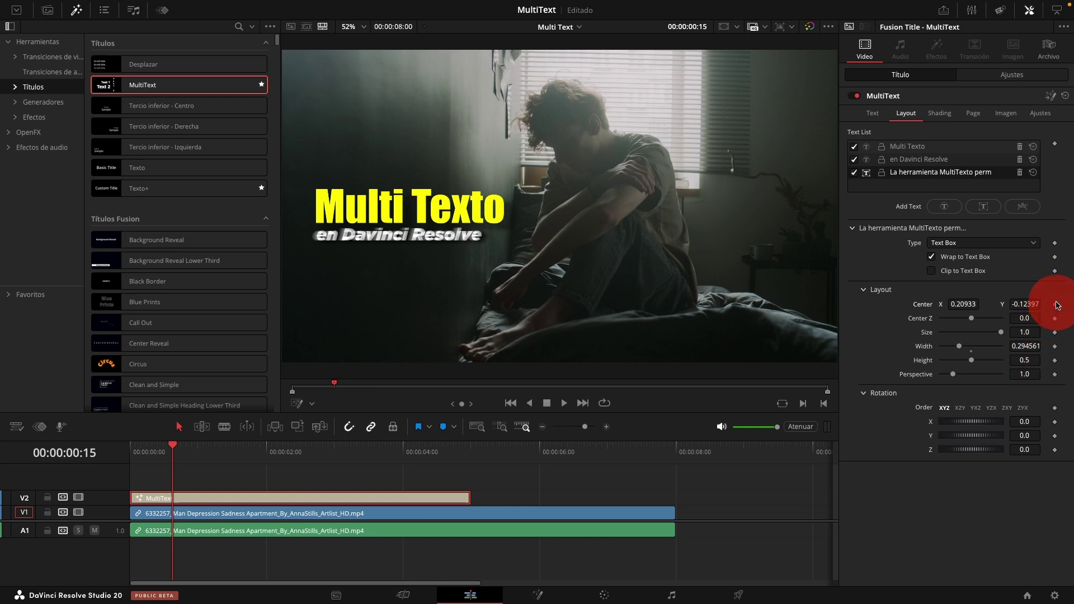
left_click(1056, 304)
A few frames later, raise the paragraph to Center Y 0.24603 under the subtitle and scrub to check
key("Right")
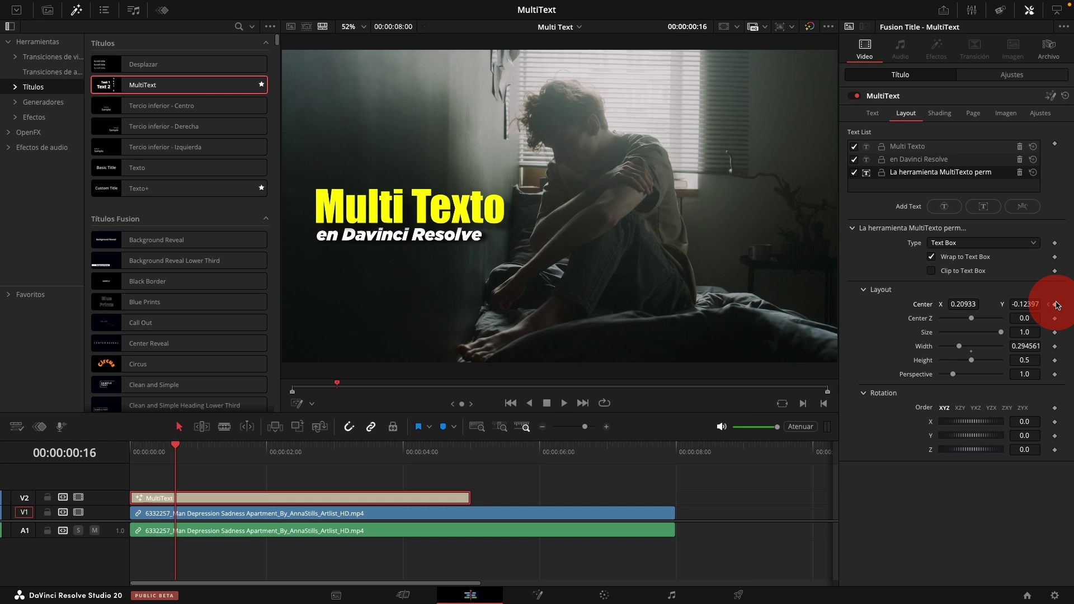
key("Right")
key("Right")
key("Right")
key("Right")
key("Right")
key("Right")
key("Right")
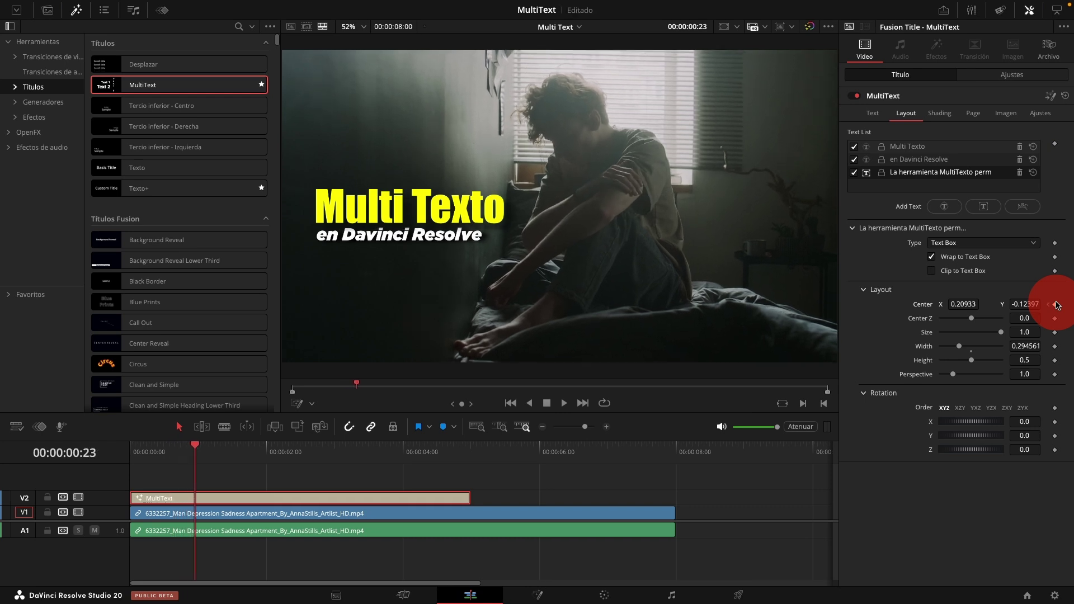
key("Right")
key("Right")
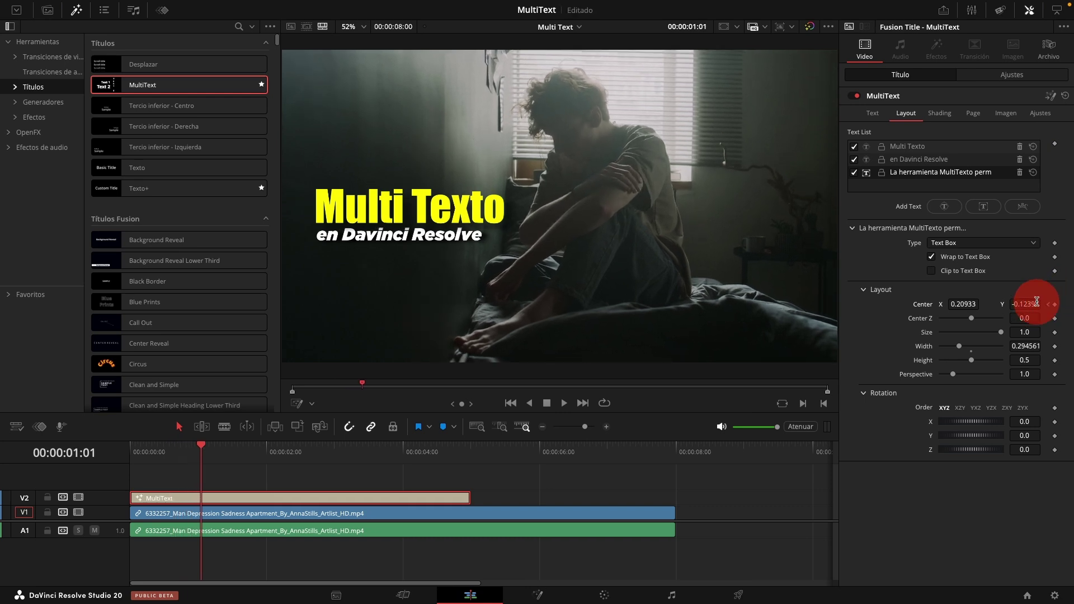
mouse_move(1031, 304)
left_mouse_down()
mouse_move(675, 280)
mouse_move(714, 271)
left_mouse_up()
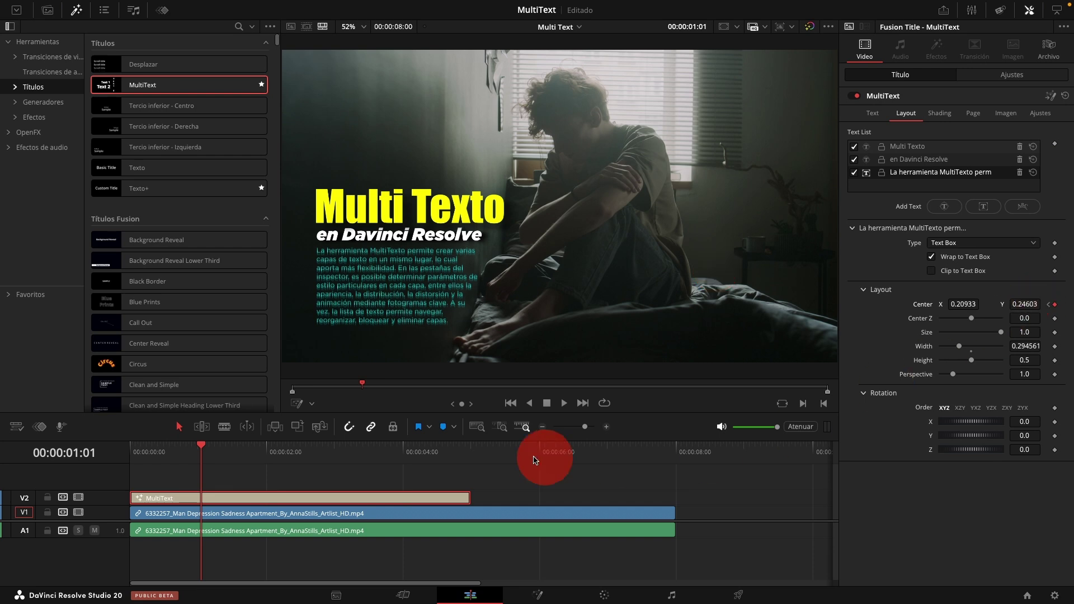
mouse_move(203, 451)
left_mouse_down()
mouse_move(137, 447)
mouse_move(213, 446)
left_mouse_up()
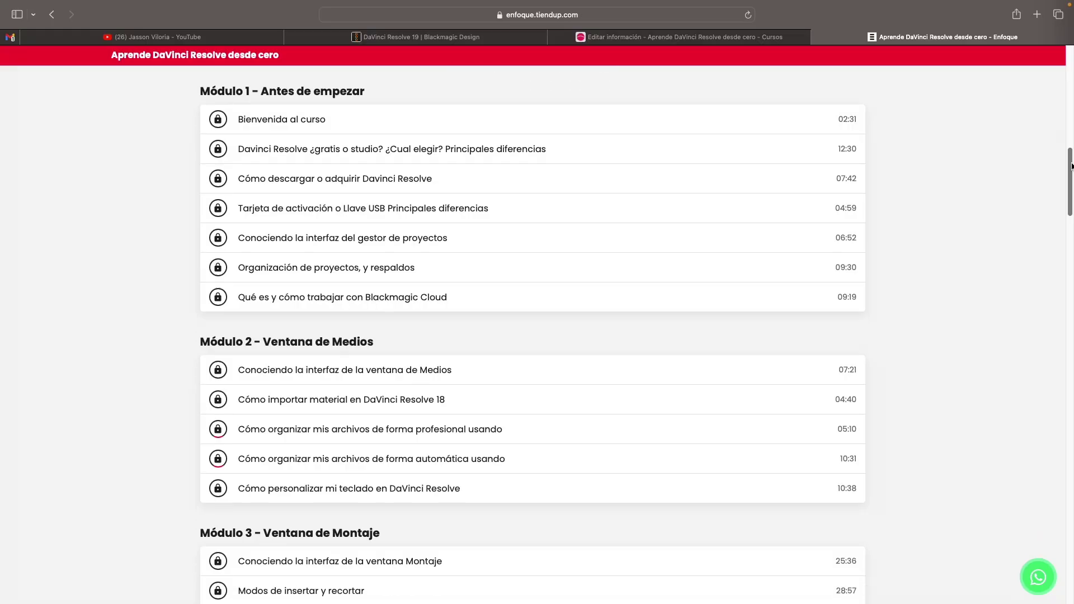
scroll(1071, 195, "down", 3)
scroll(1071, 195, "down", 4)
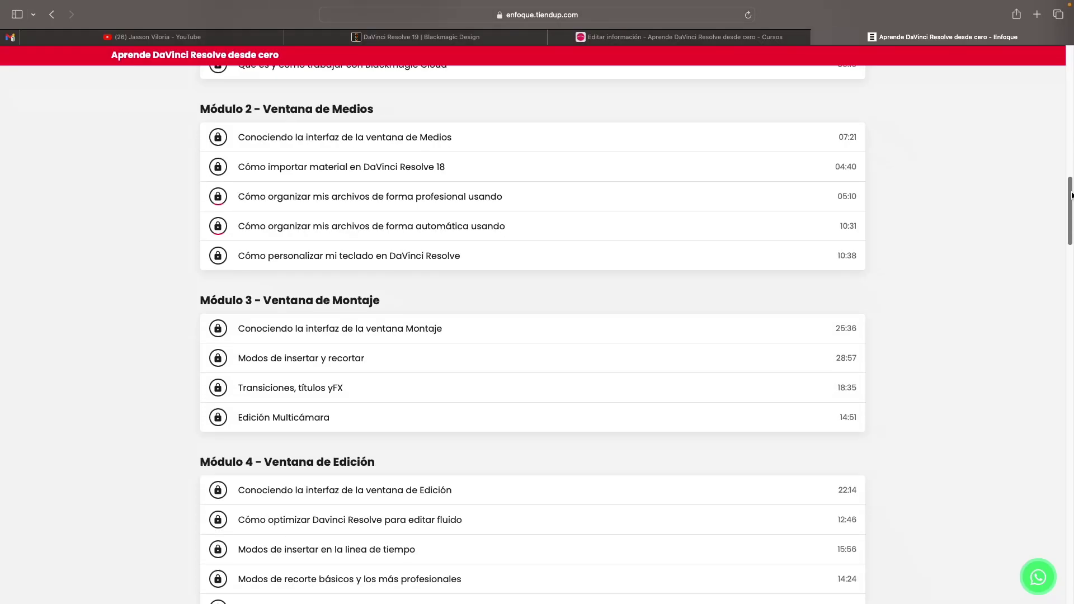
scroll(1071, 195, "down", 3)
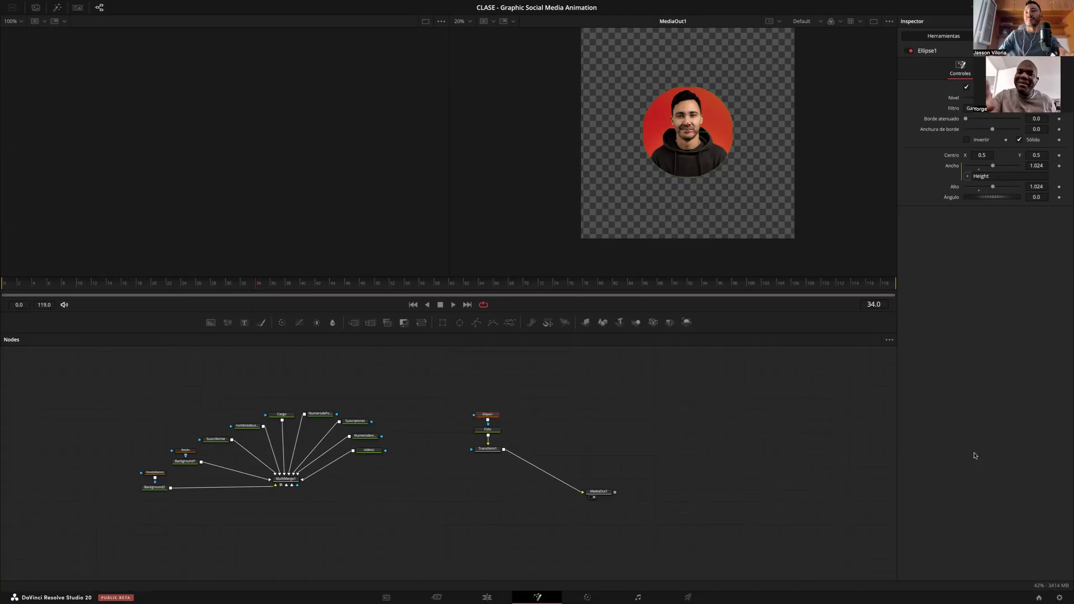